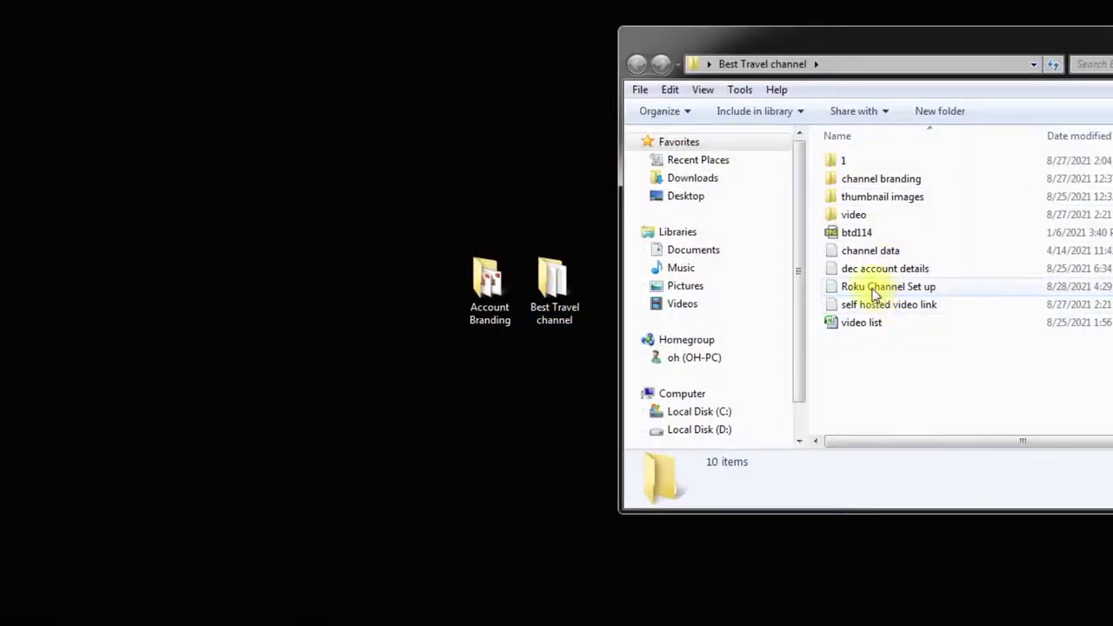
Step: Open the Roku Channel Set up notes and the channel branding > Roku images folder side by side
double_click(874, 294)
left_click(1076, 343)
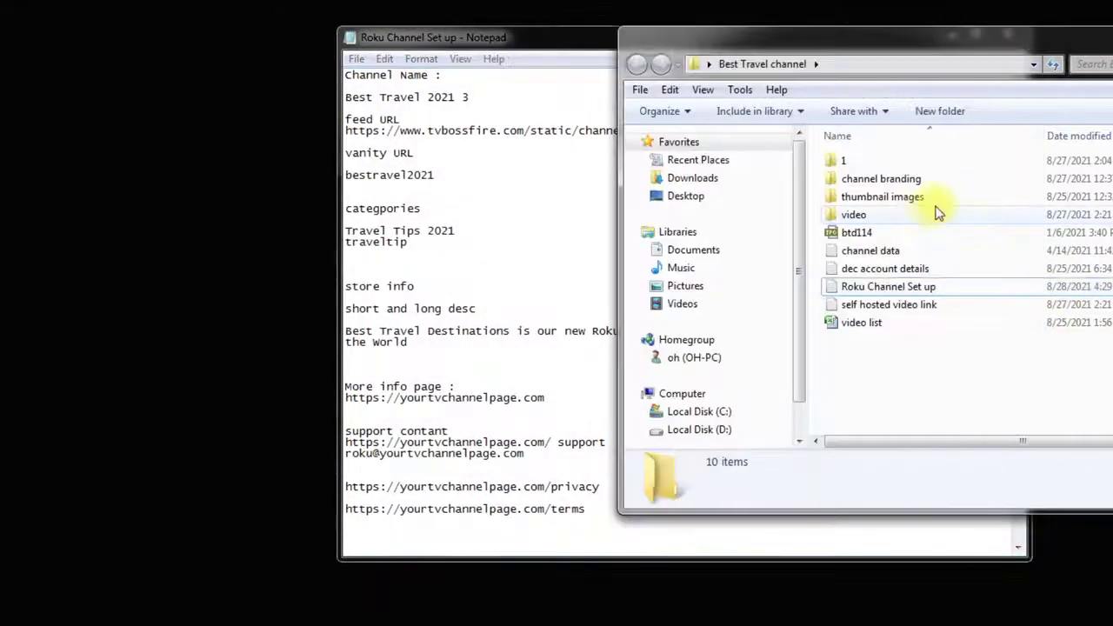
double_click(854, 178)
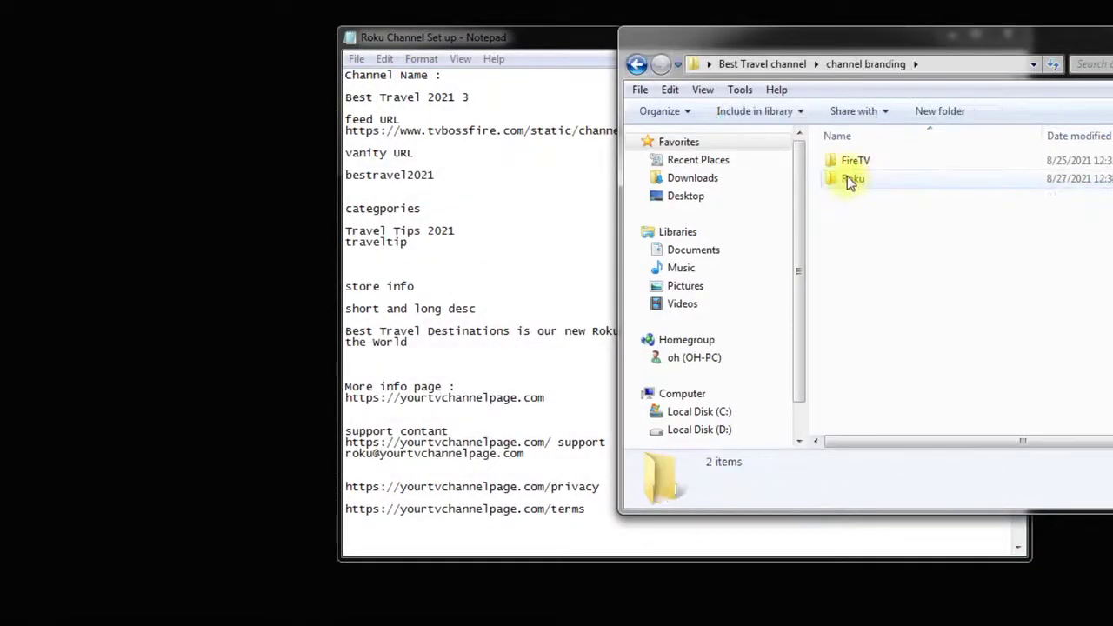
double_click(851, 180)
left_click(440, 177)
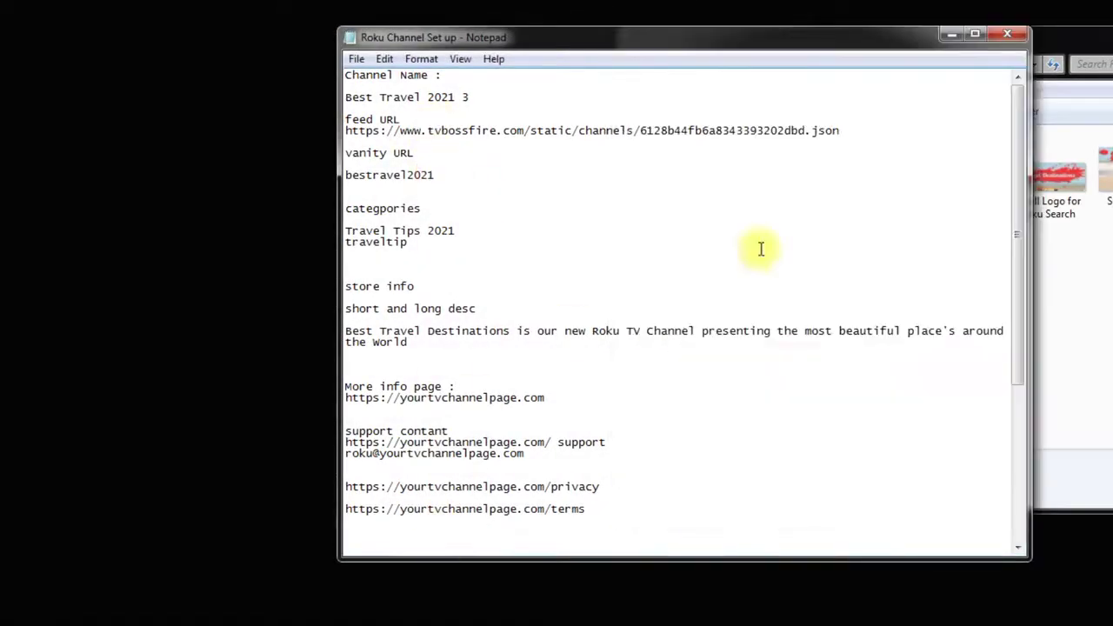
left_click(1044, 408)
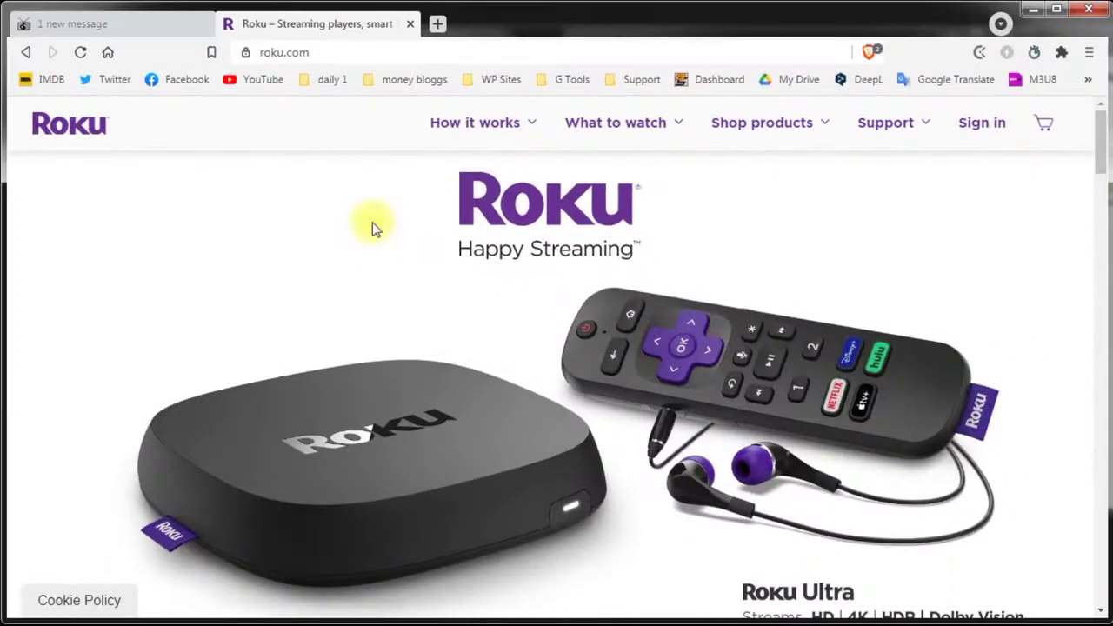
Step: Sign in to Roku and add a new Direct Publisher channel, Best Travel 2021 3
mouse_move(851, 176)
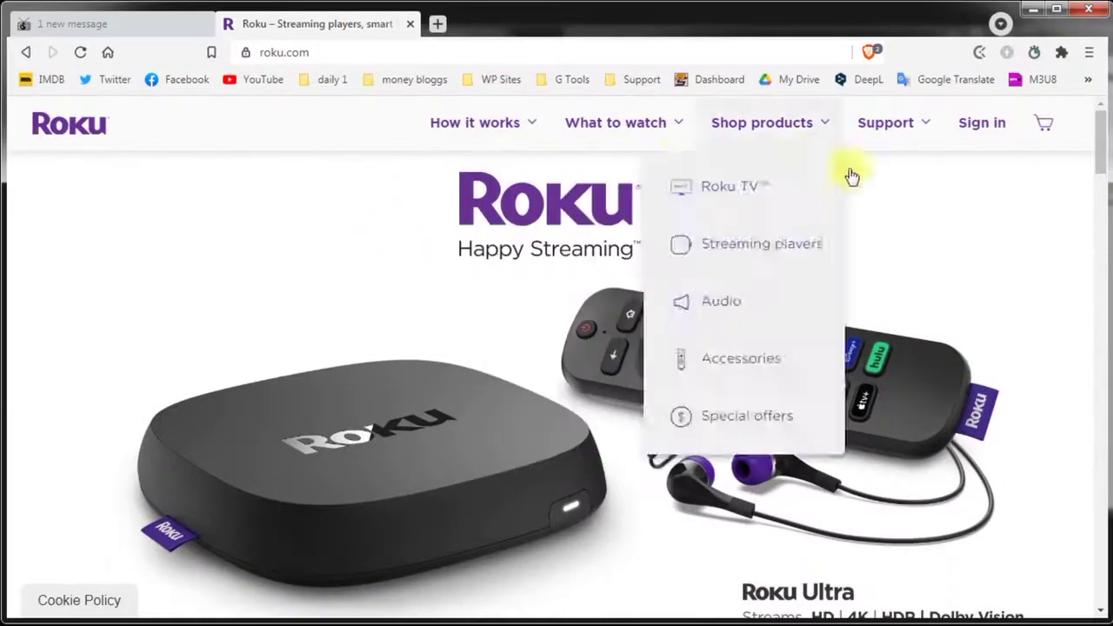
left_click(984, 127)
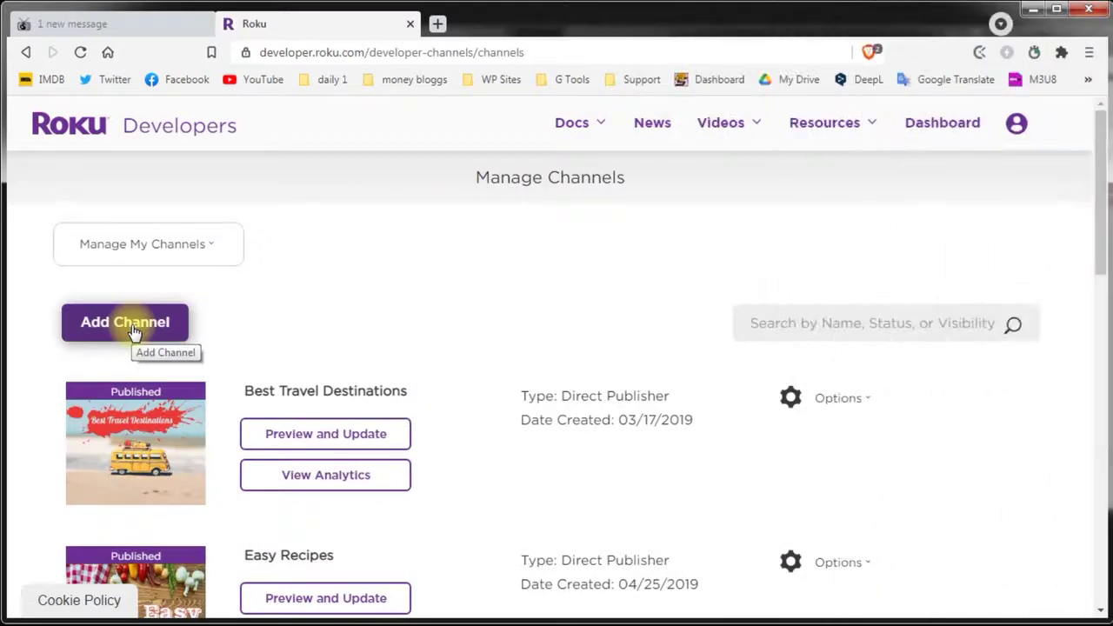
left_click(135, 333)
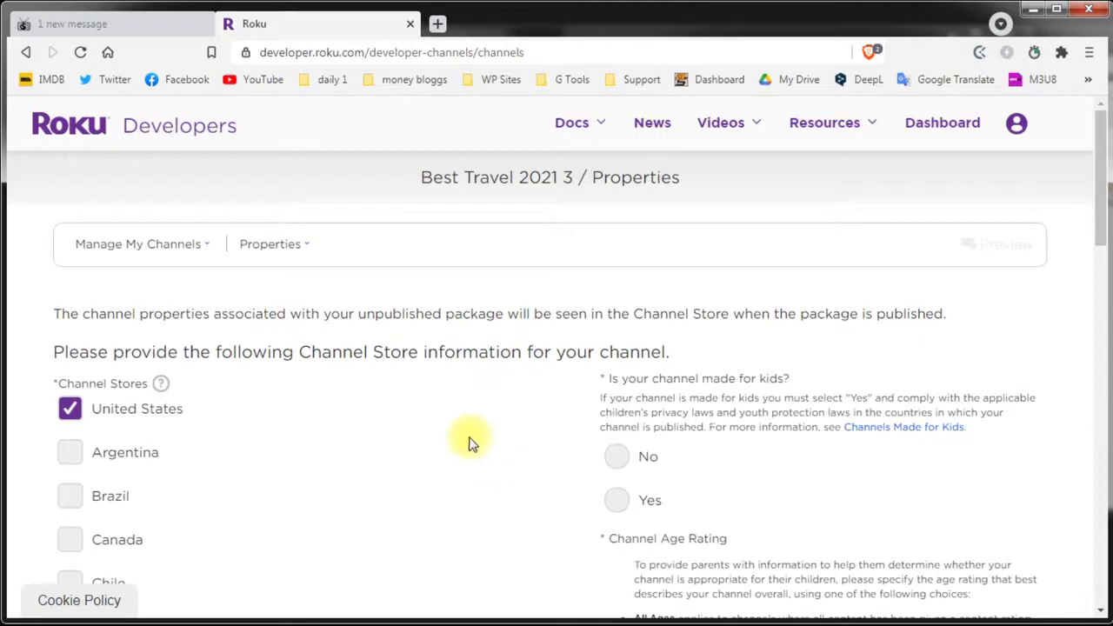
Step: Review the channel properties and answer No to whether the channel is made for kids
scroll(324, 385, "down", 1)
scroll(193, 301, "down", 10)
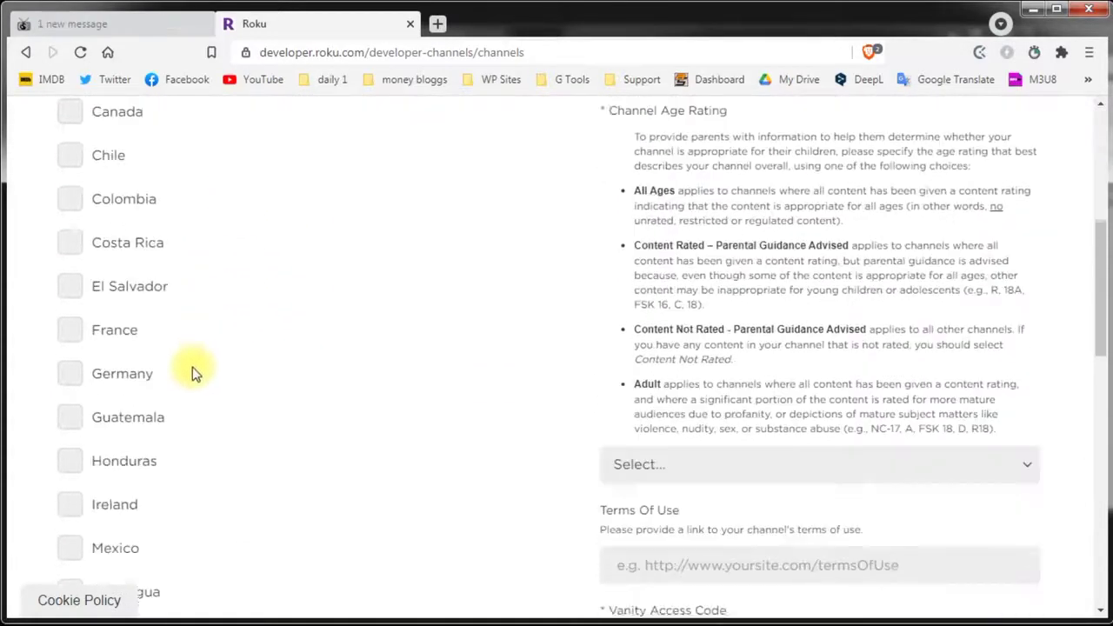
scroll(323, 409, "down", 4)
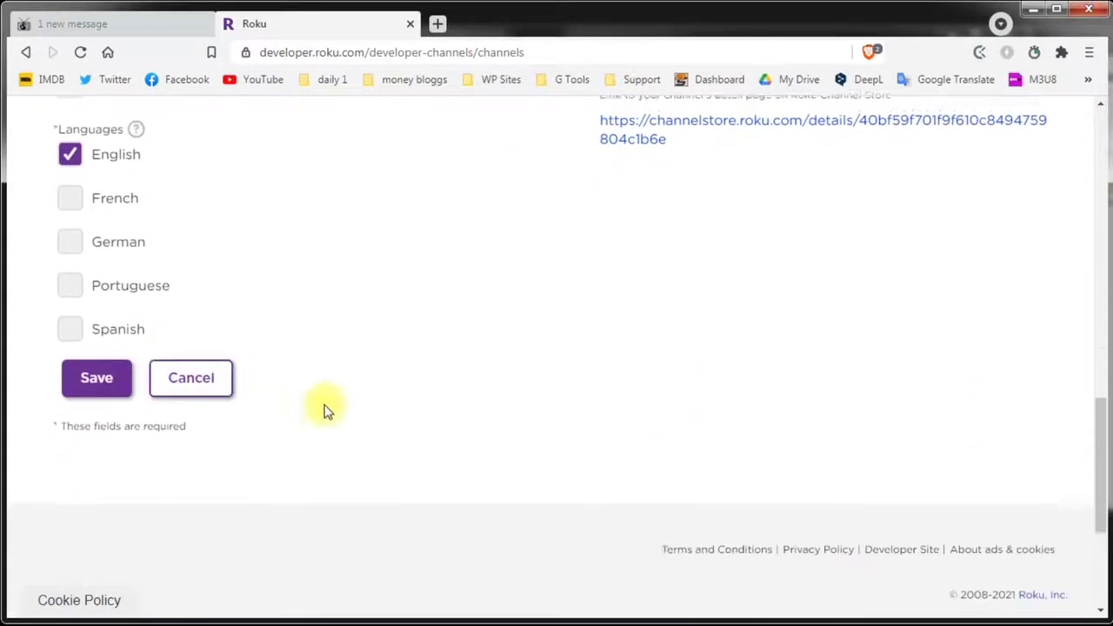
scroll(586, 437, "up", 7)
scroll(525, 426, "up", 5)
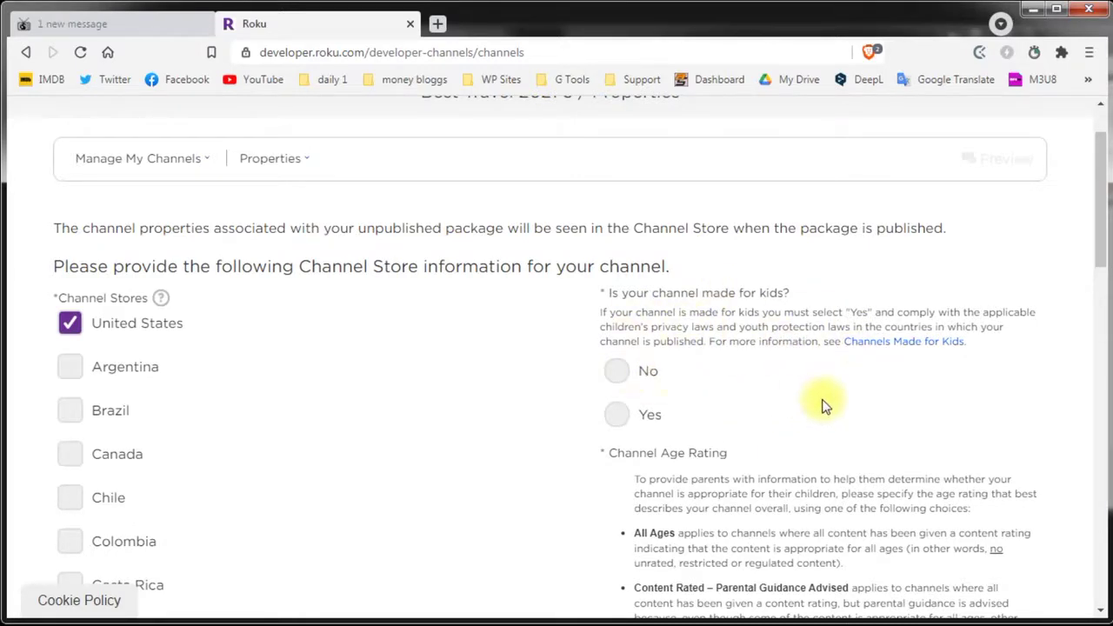
scroll(826, 407, "down", 4)
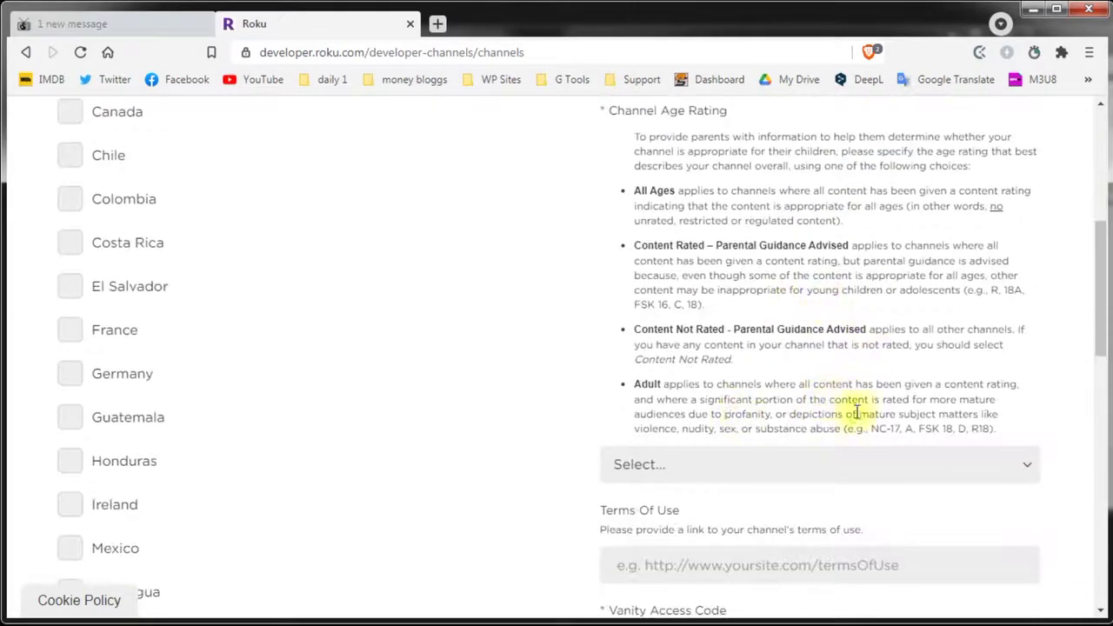
scroll(768, 467, "down", 2)
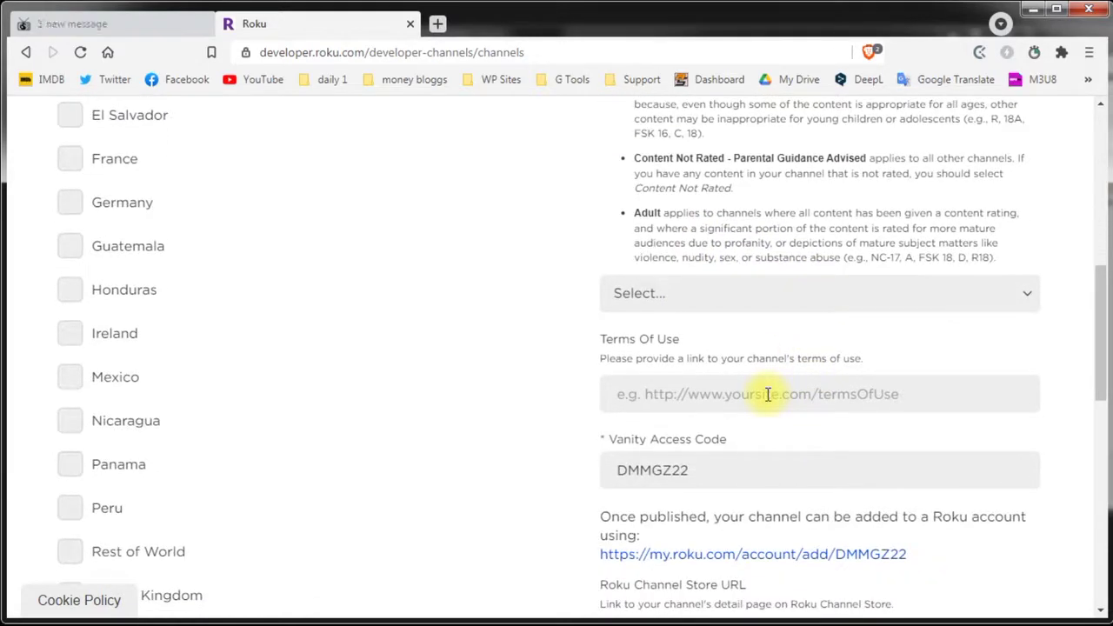
scroll(385, 323, "up", 5)
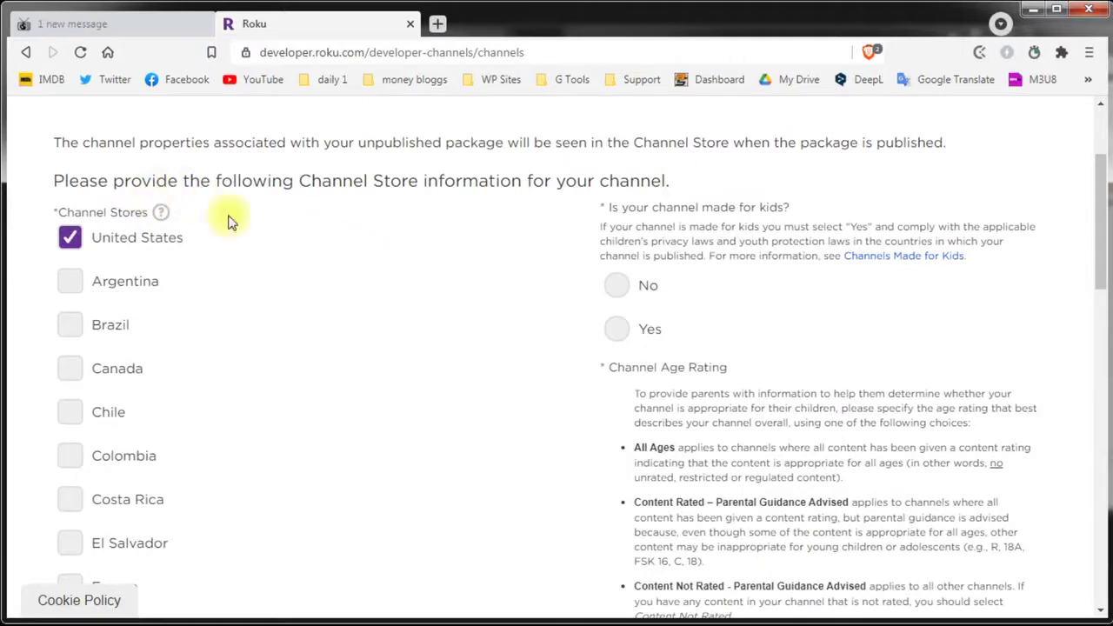
scroll(264, 290, "down", 9)
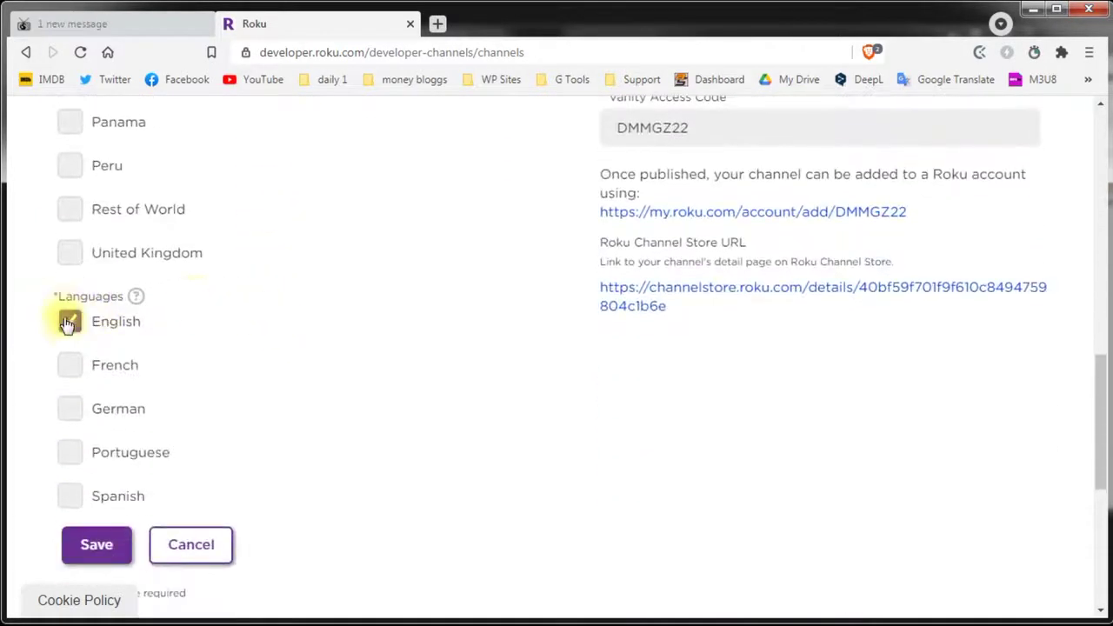
scroll(982, 435, "up", 10)
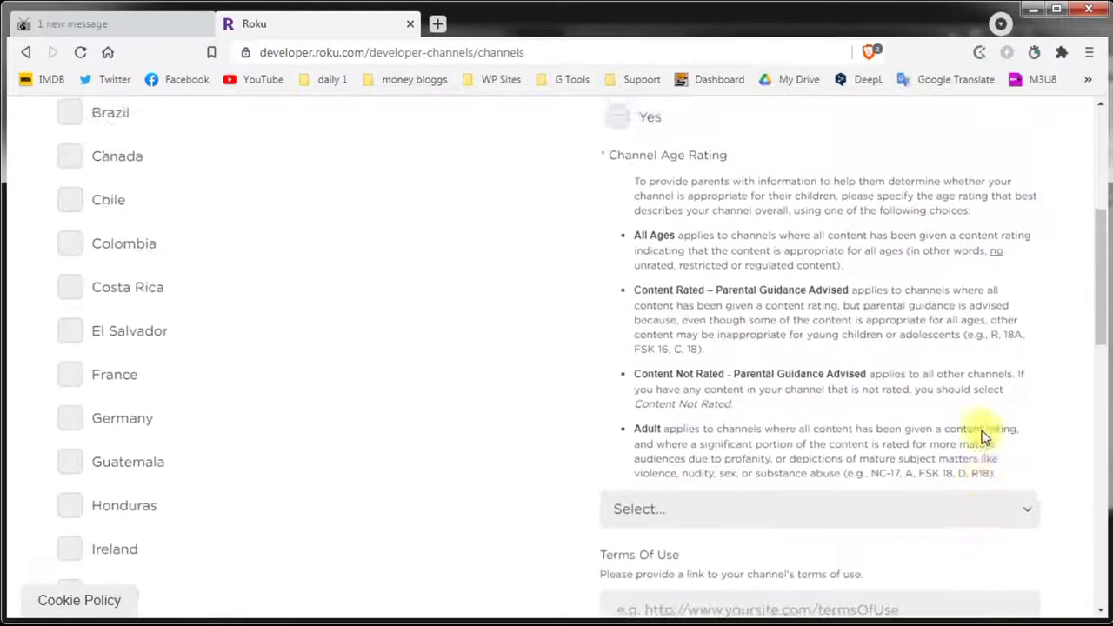
left_click(620, 376)
Step: Set the Channel Age Rating to All Ages - Appropriate for All Audiences
scroll(765, 386, "down", 4)
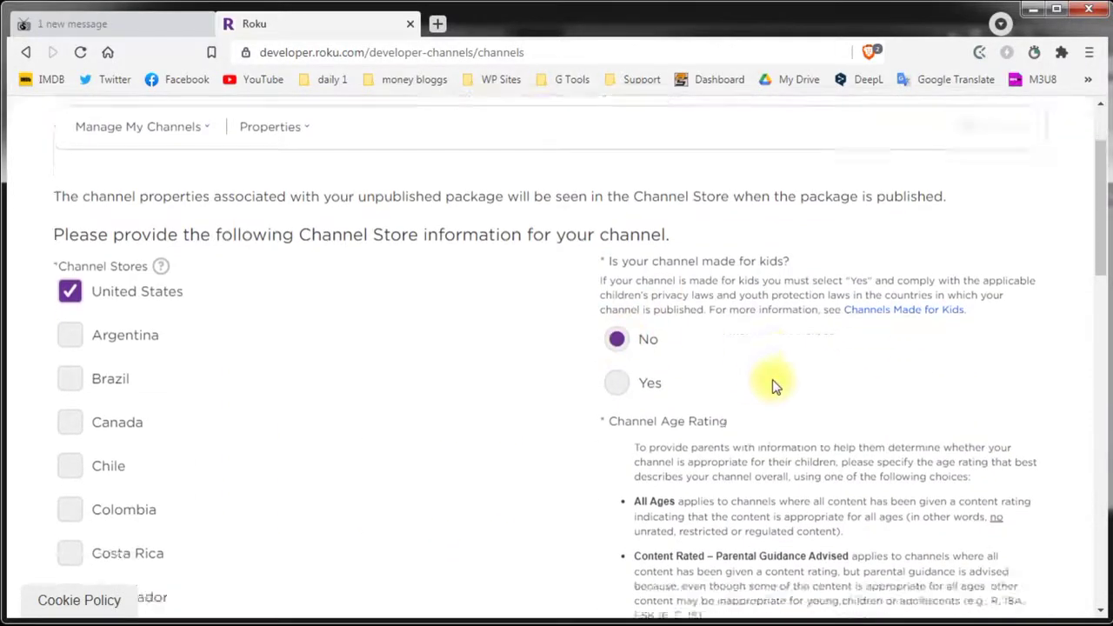
left_click(670, 465)
left_click(666, 508)
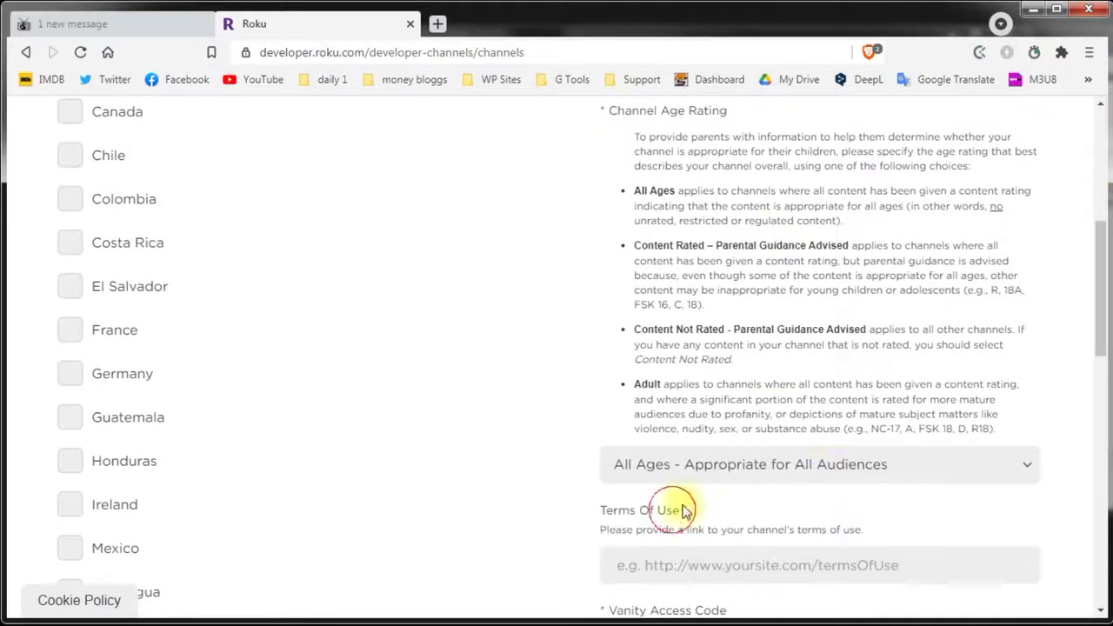
scroll(822, 431, "down", 2)
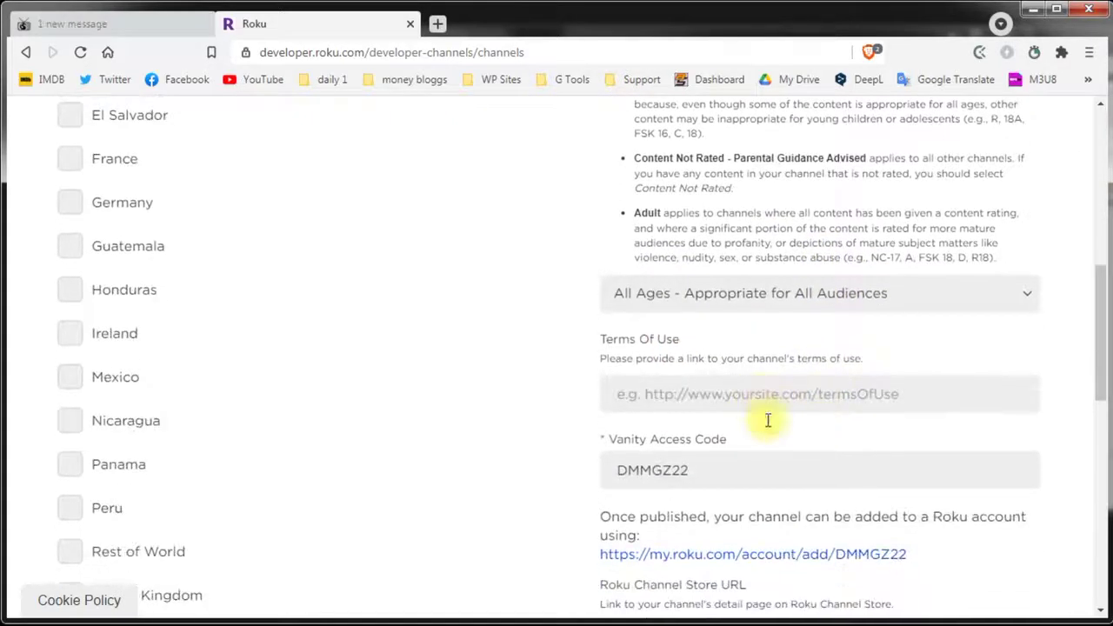
key("alt+Tab")
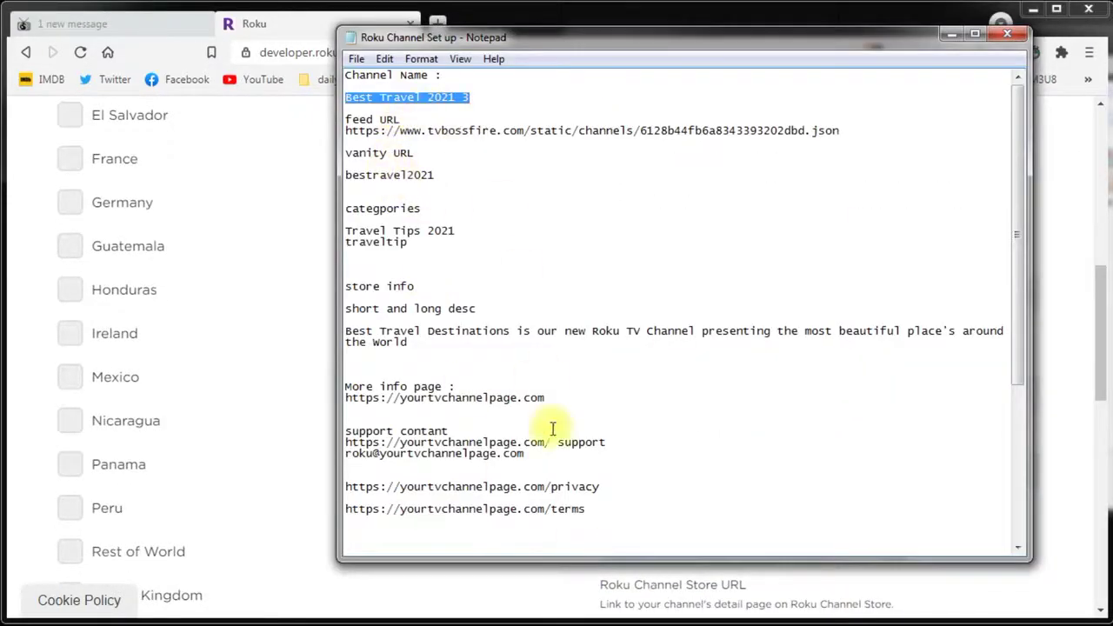
left_click_drag(586, 509, 336, 510)
key("ctrl+c")
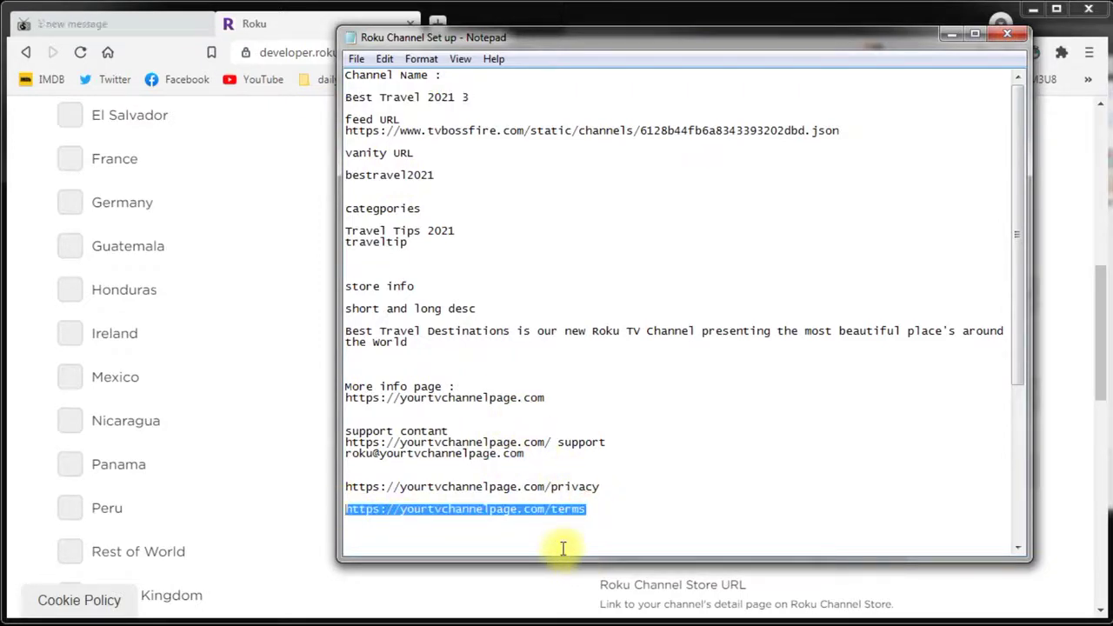
left_click(286, 362)
left_click(644, 393)
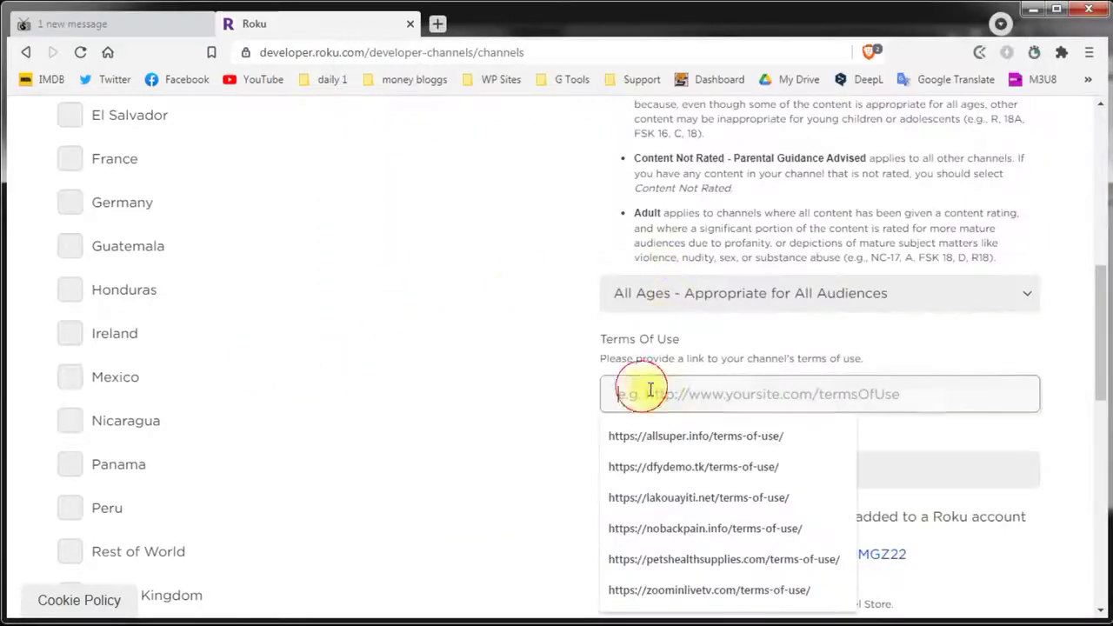
key("ctrl+v")
scroll(772, 398, "down", 1)
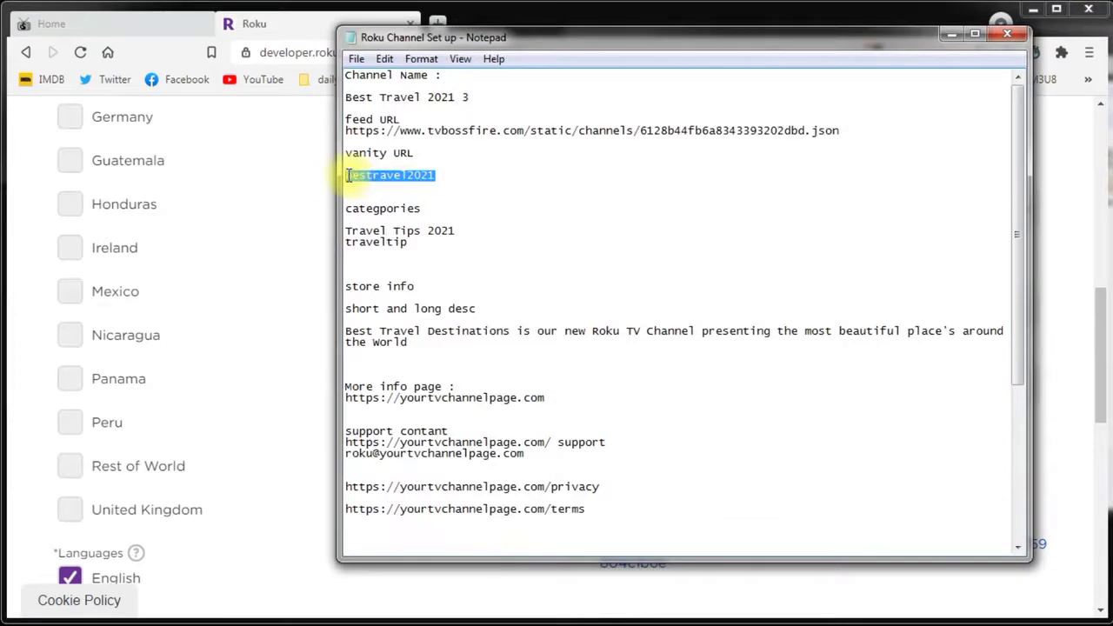
left_click(265, 26)
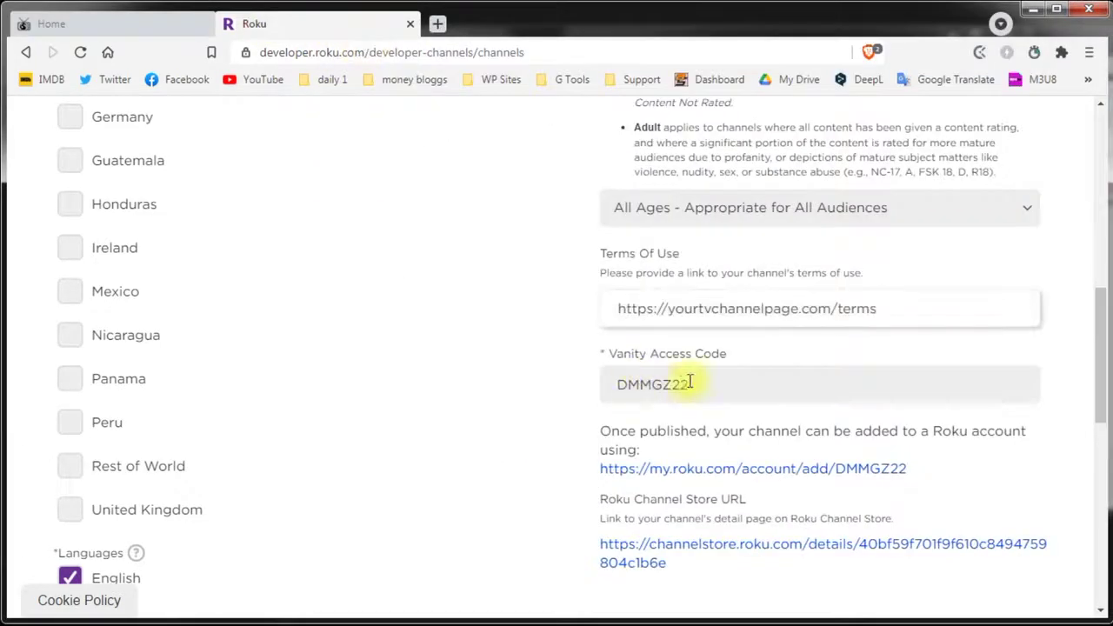
left_click_drag(696, 383, 566, 383)
key("ctrl+v")
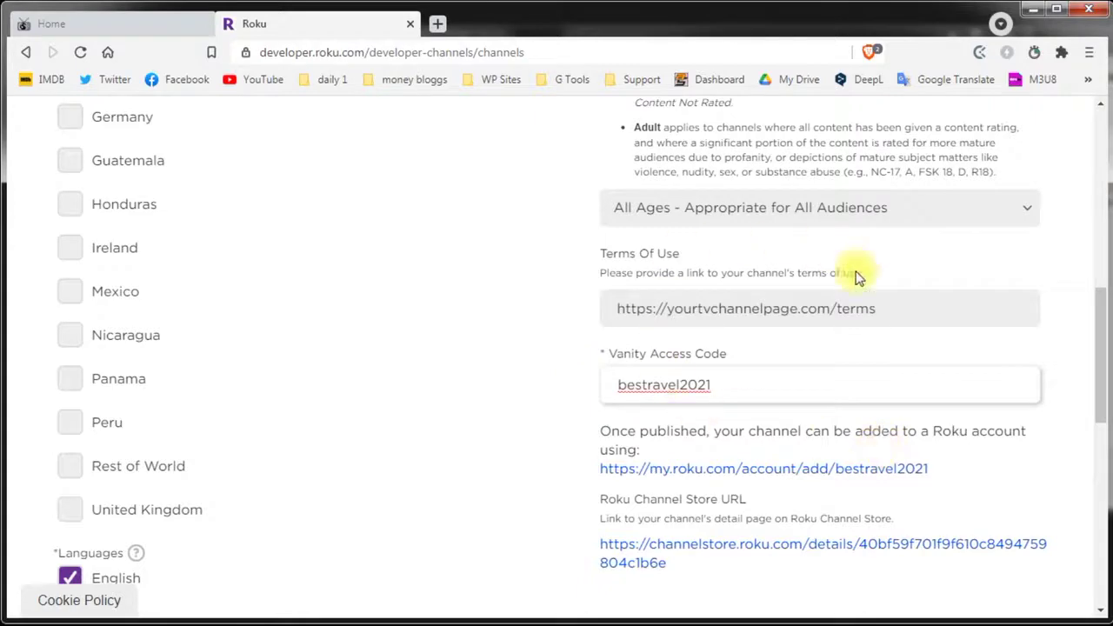
scroll(839, 390, "up", 4)
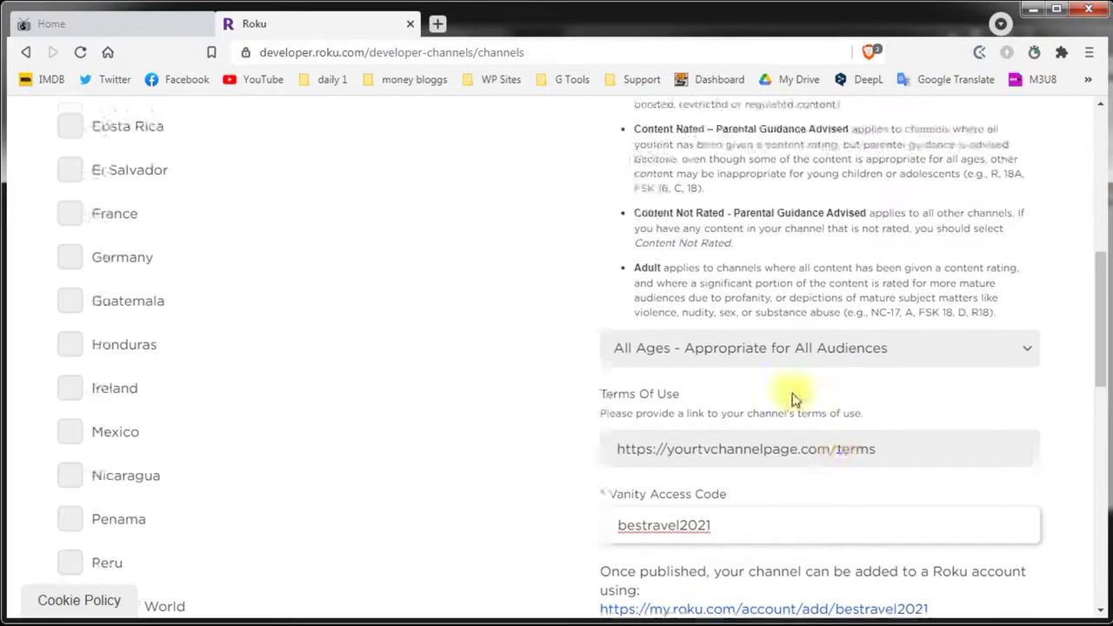
Step: Add Argentina to the channel stores, mark it not made for kids, and save Channel Store info
scroll(124, 348, "up", 3)
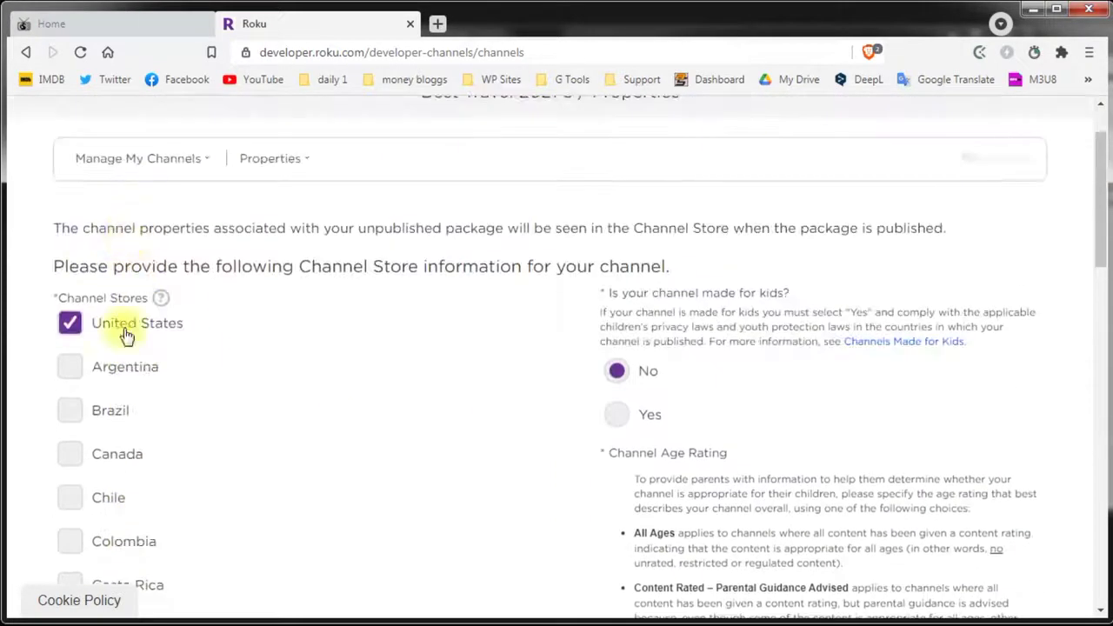
scroll(117, 472, "down", 3)
scroll(118, 474, "down", 1)
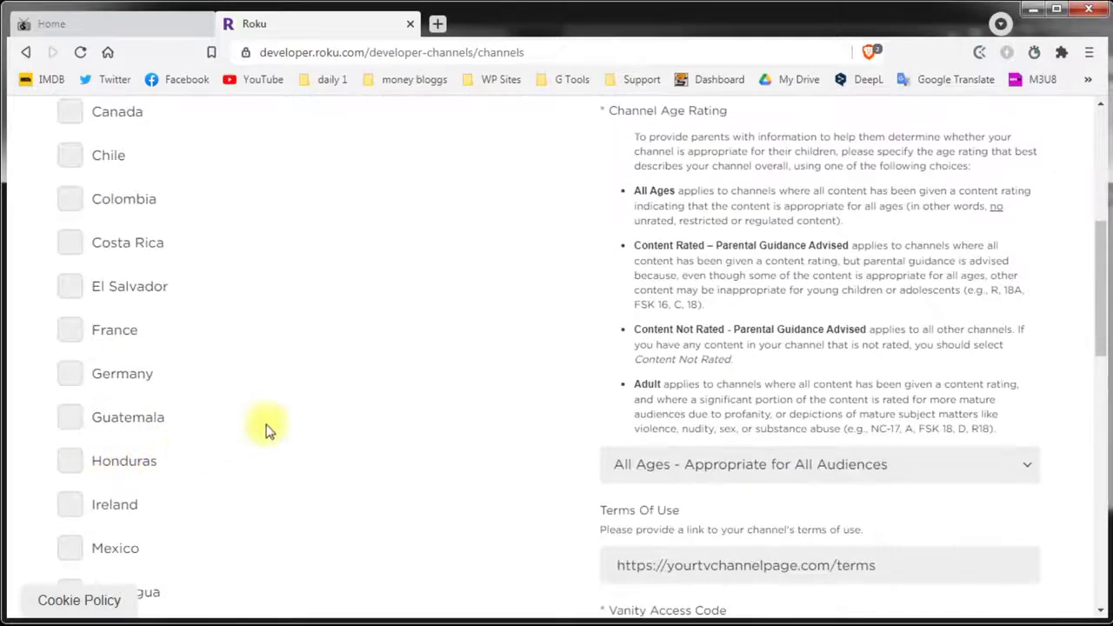
scroll(383, 330, "up", 3)
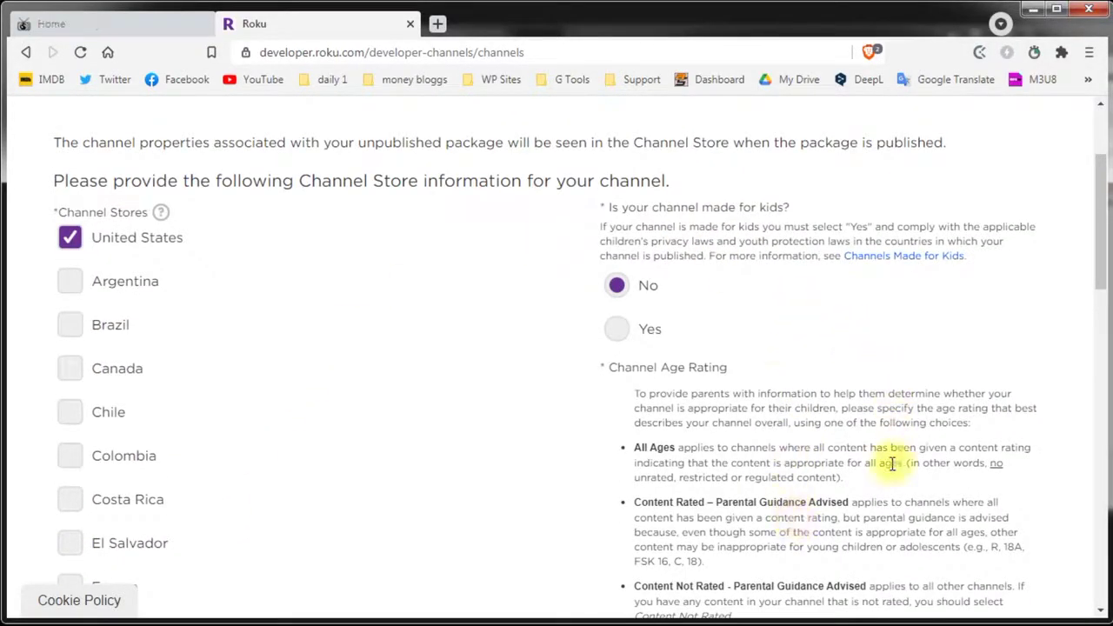
left_click(70, 284)
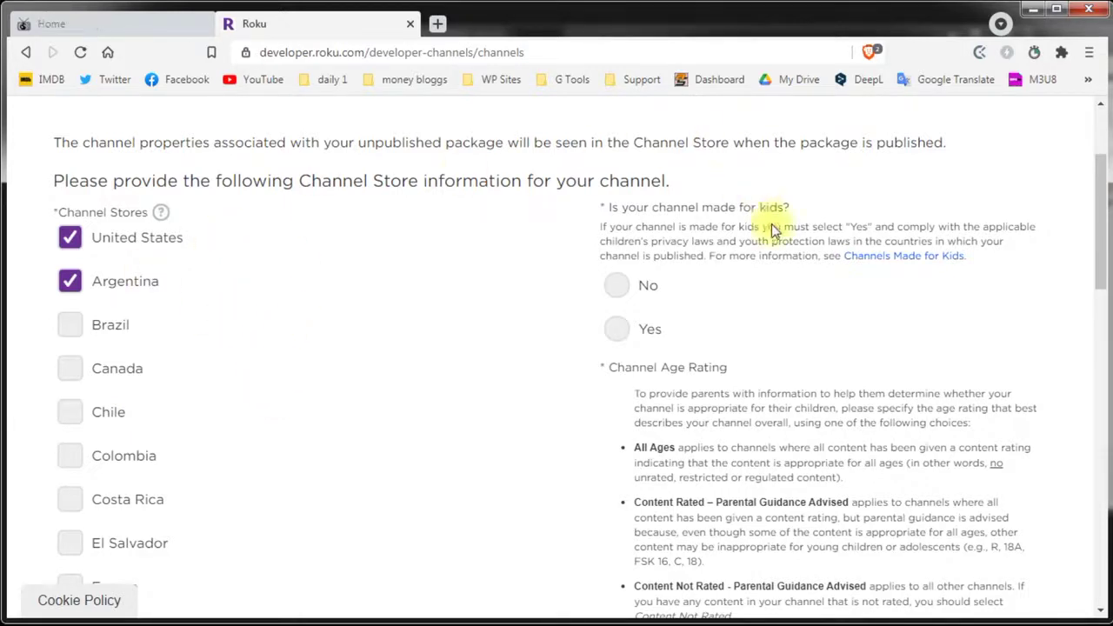
left_click(616, 287)
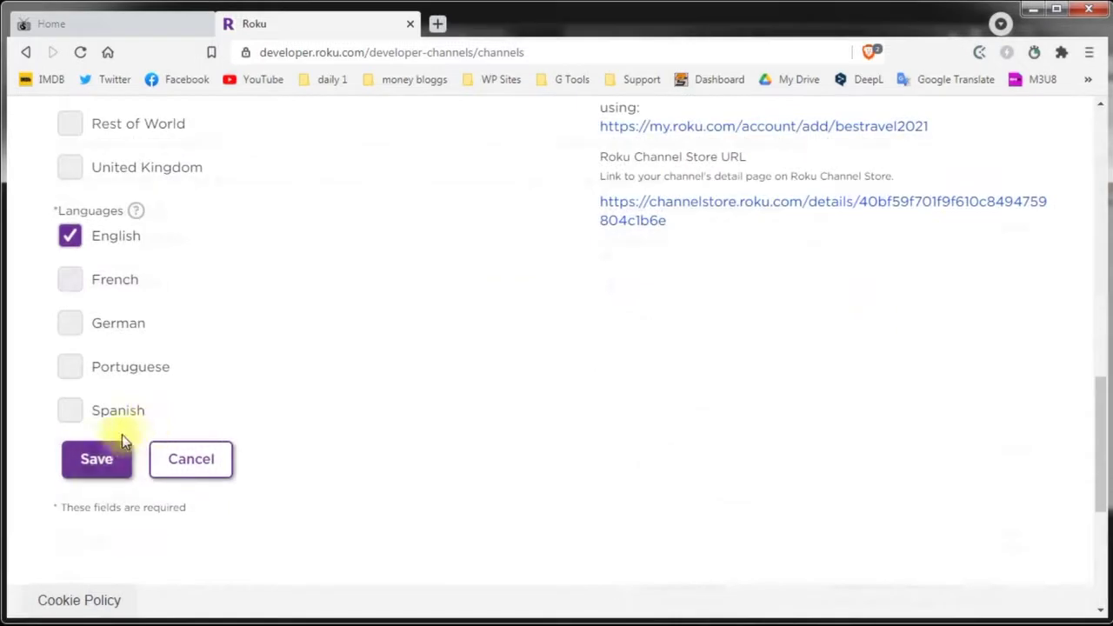
left_click(98, 468)
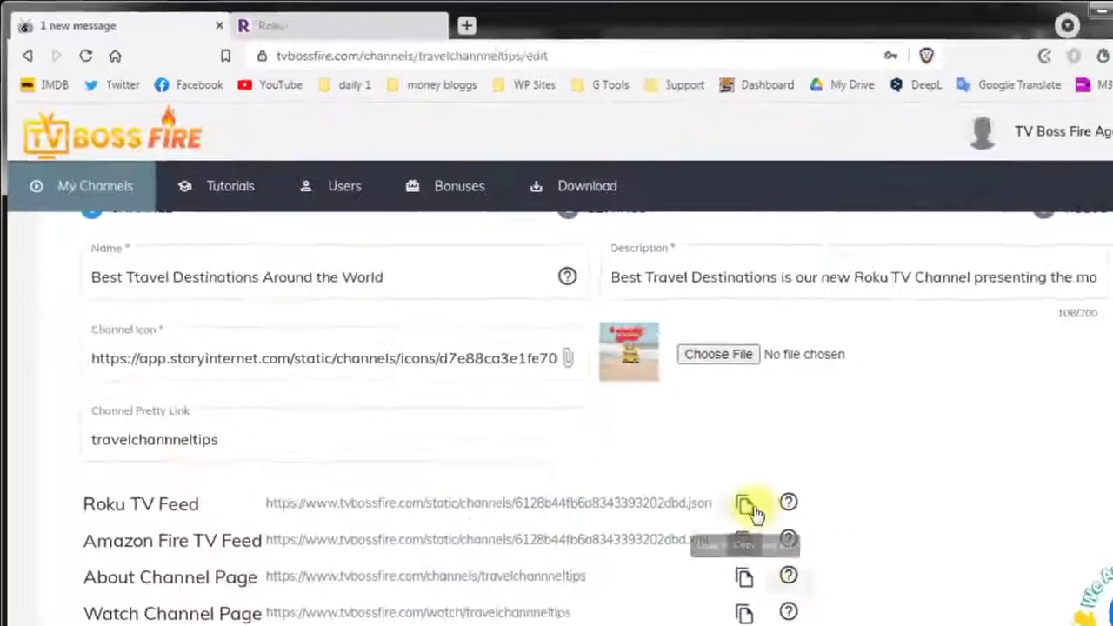
Step: Paste the TV Boss Fire Roku TV feed address into the Feed URL field
left_click(697, 474)
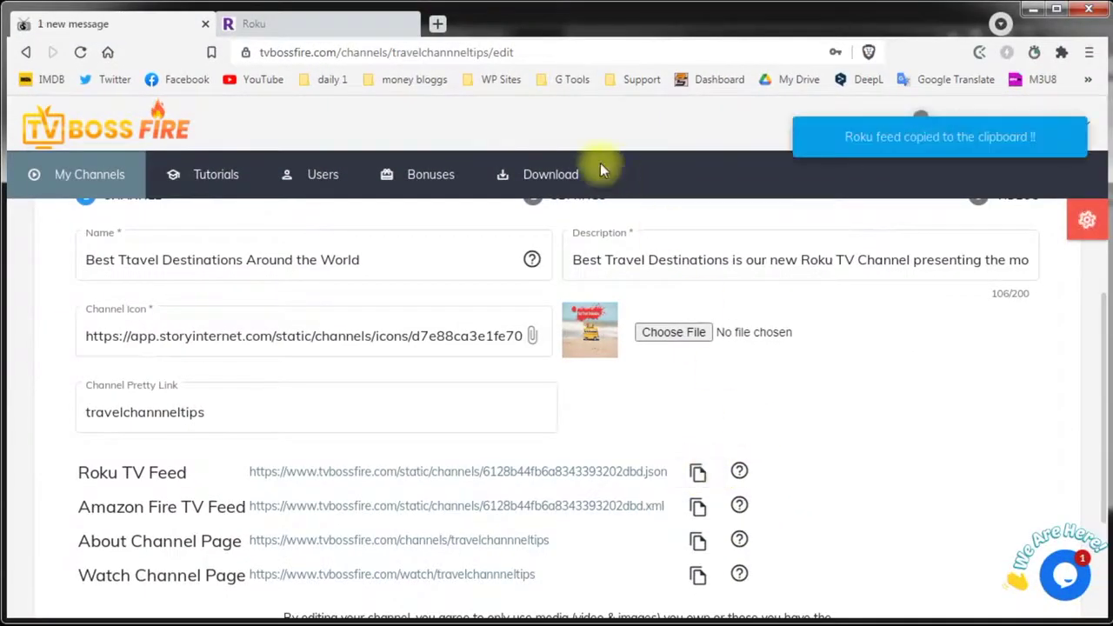
left_click(277, 28)
left_click(92, 427)
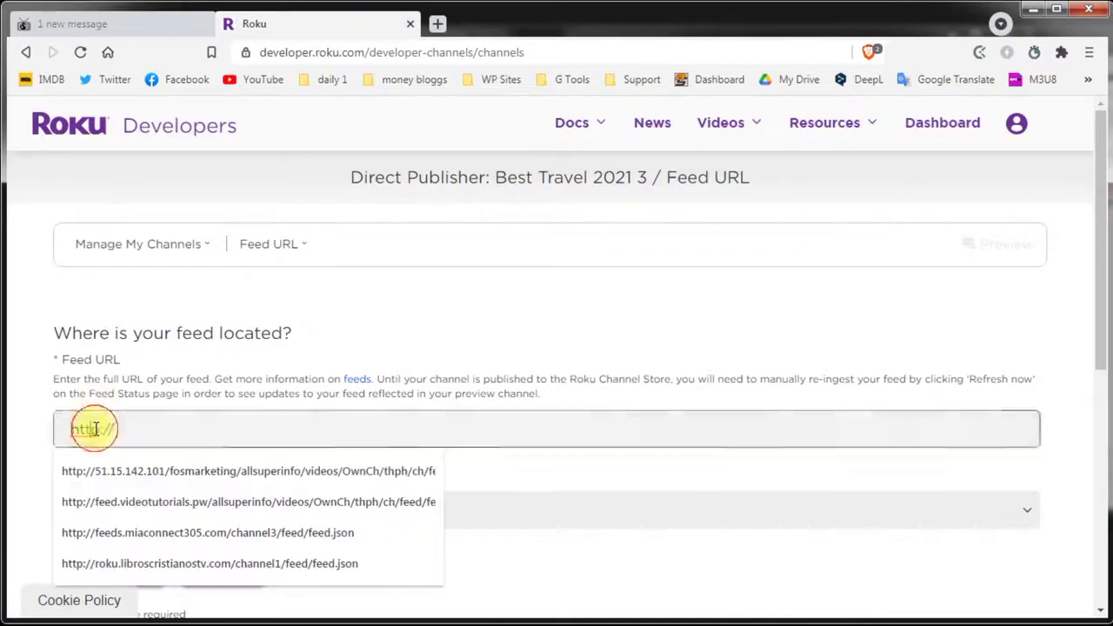
key("ctrl+v")
left_click(26, 454)
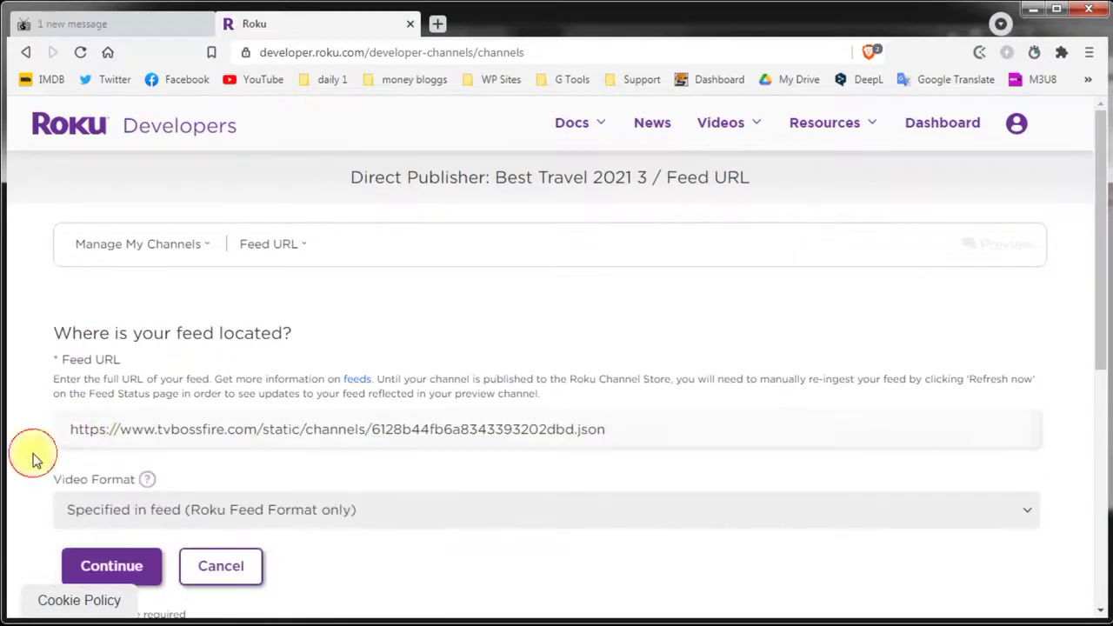
scroll(376, 405, "down", 2)
scroll(376, 405, "down", 1)
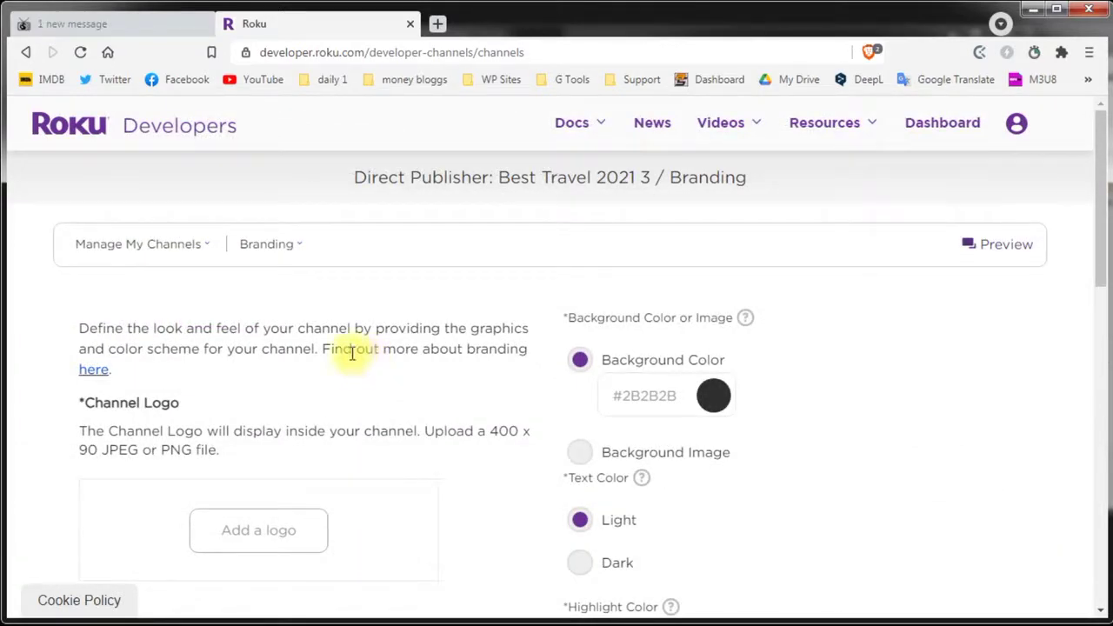
Step: Note the 400 x 90 logo size and upload Channel Logo from channel branding > Roku
scroll(353, 350, "down", 1)
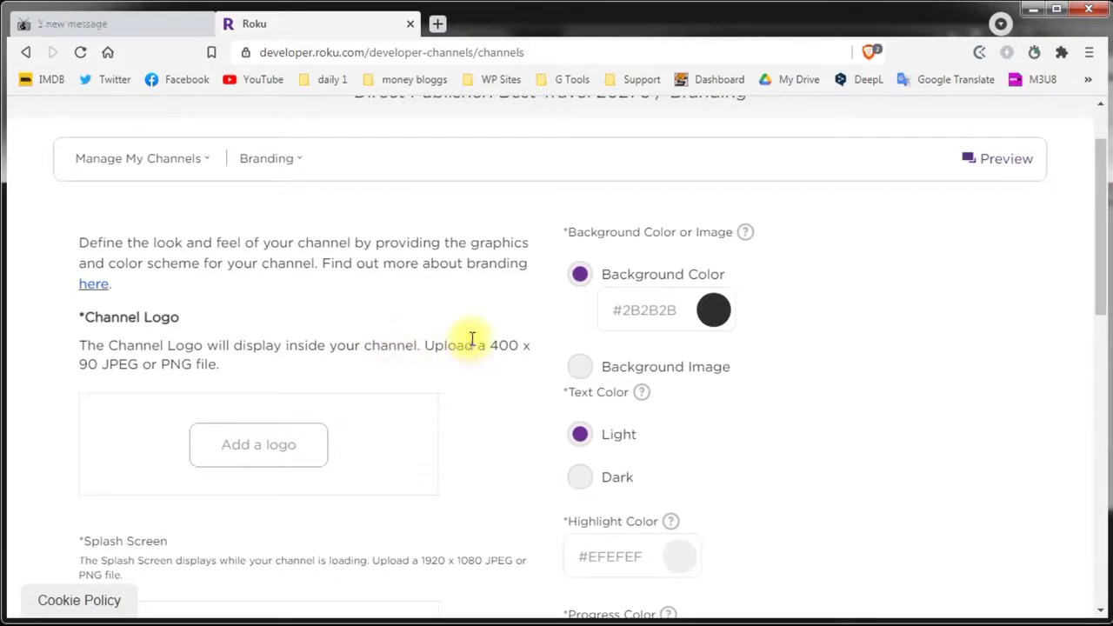
scroll(472, 339, "down", 1)
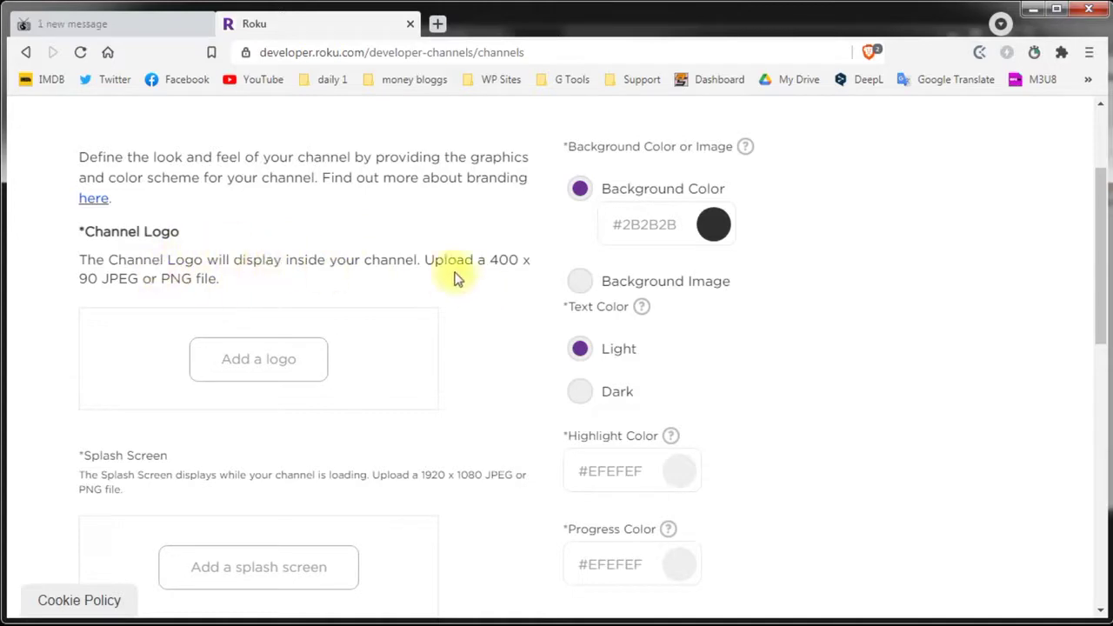
left_click(427, 259)
left_click_drag(427, 259, 524, 293)
scroll(460, 313, "down", 1)
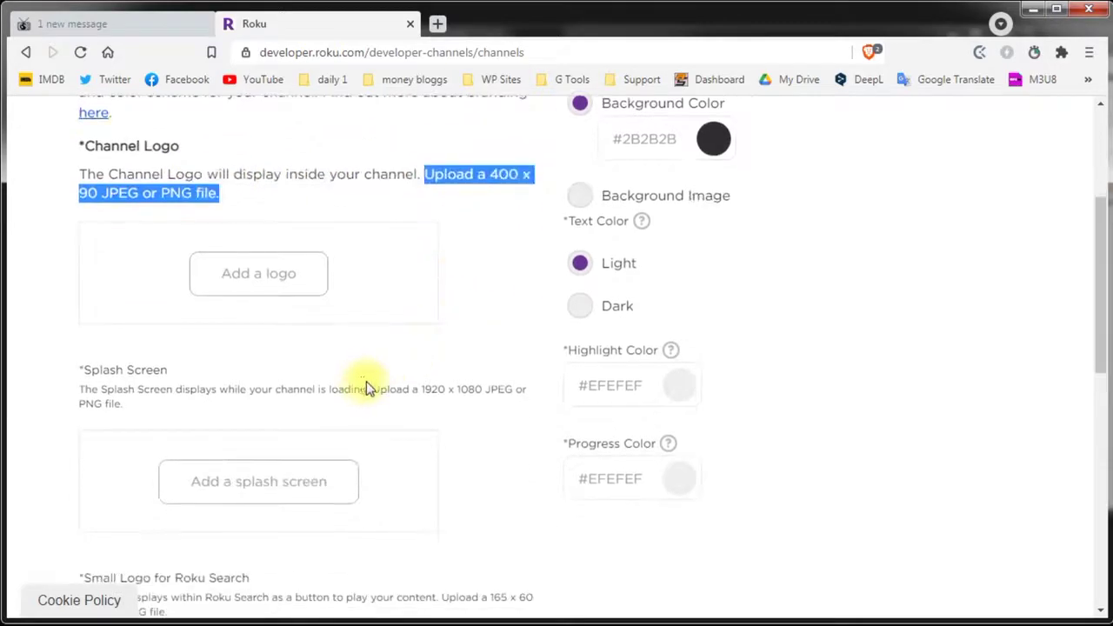
left_click_drag(389, 389, 473, 405)
scroll(472, 405, "down", 1)
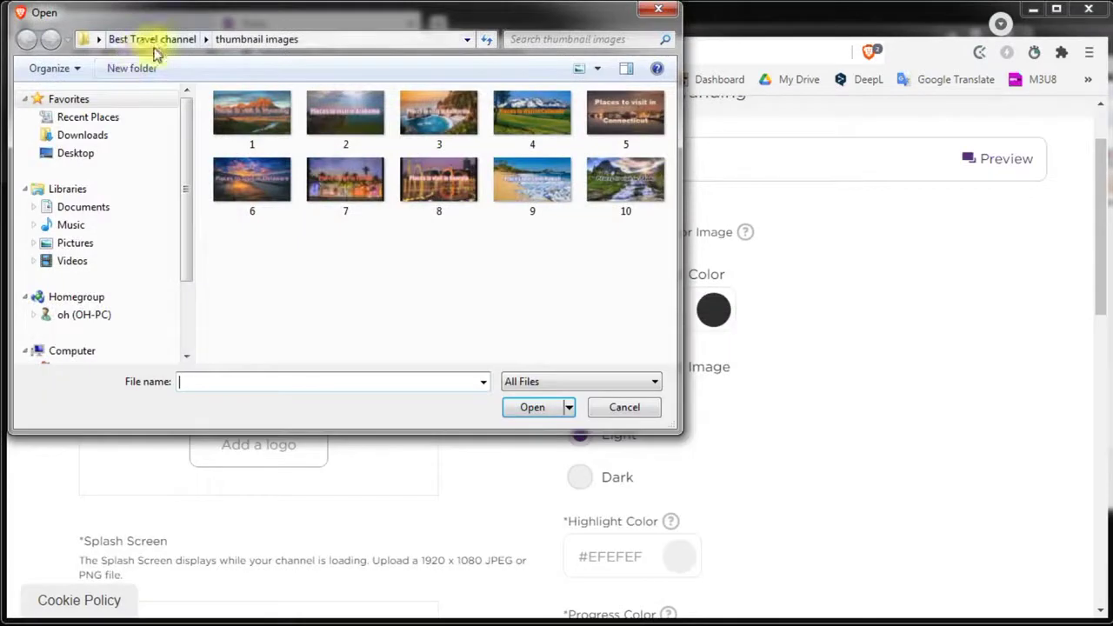
left_click(153, 42)
double_click(218, 132)
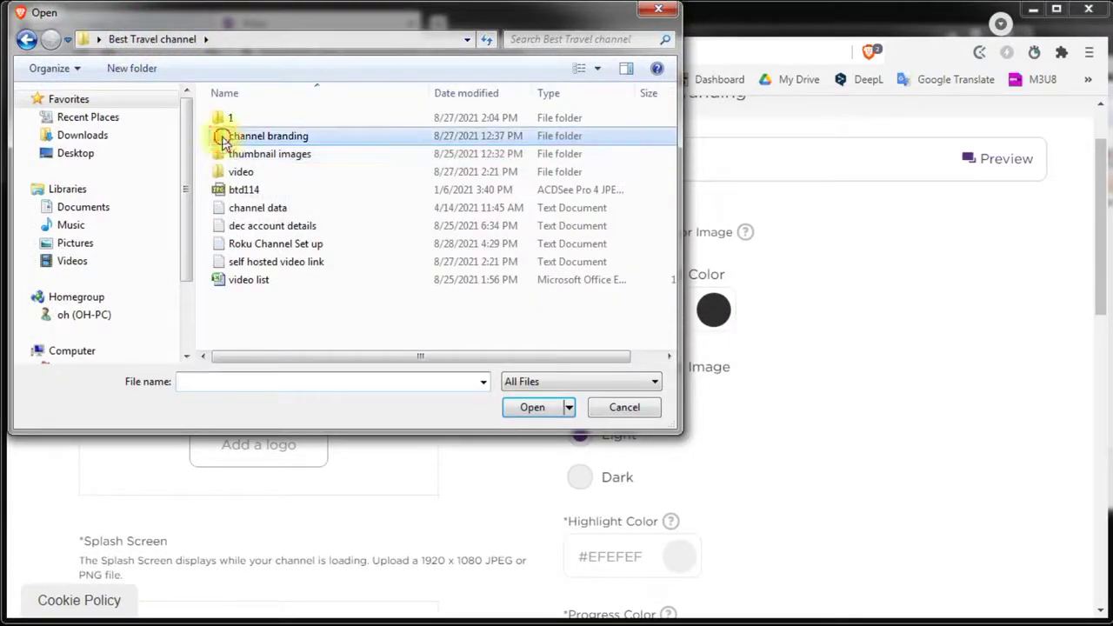
double_click(237, 136)
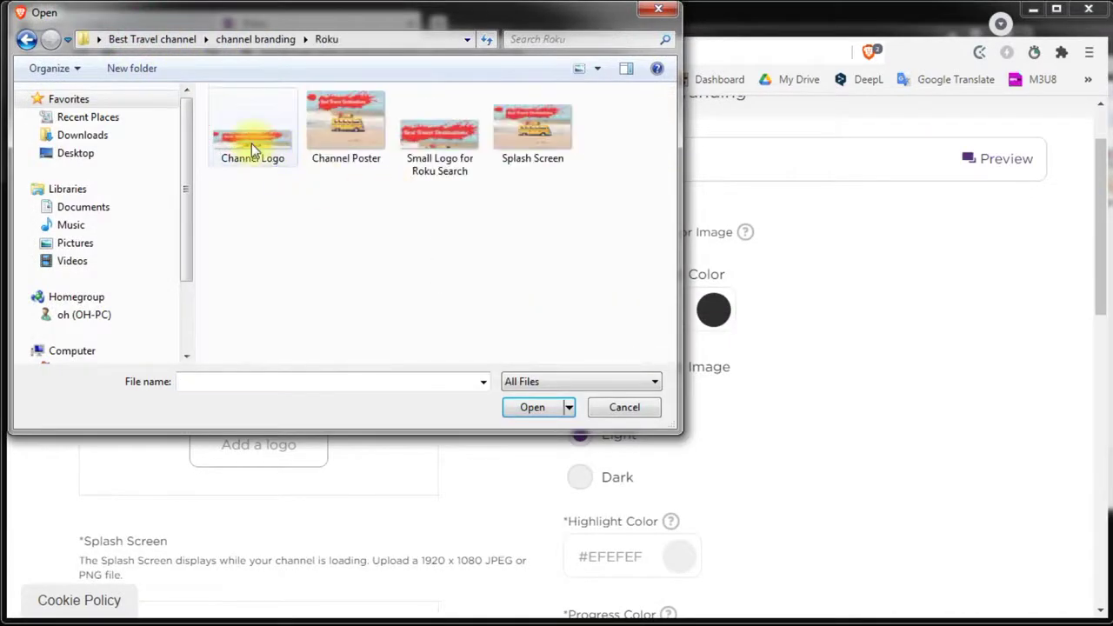
double_click(251, 138)
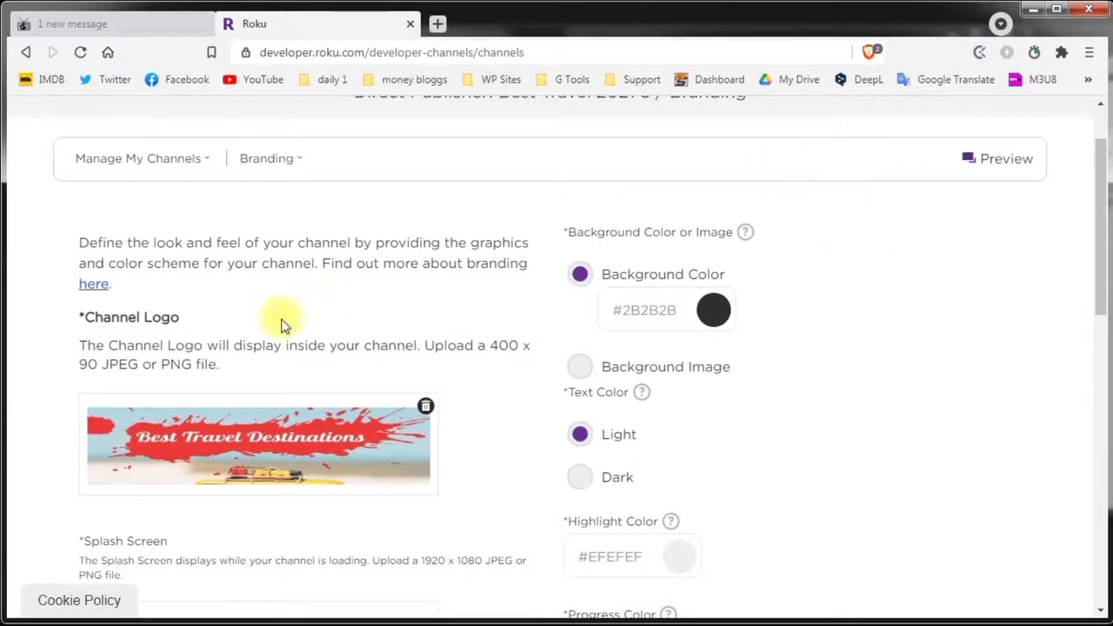
Step: Upload the Splash Screen image as the channel's splash screen
scroll(295, 340, "down", 3)
scroll(304, 352, "down", 1)
left_click(293, 323)
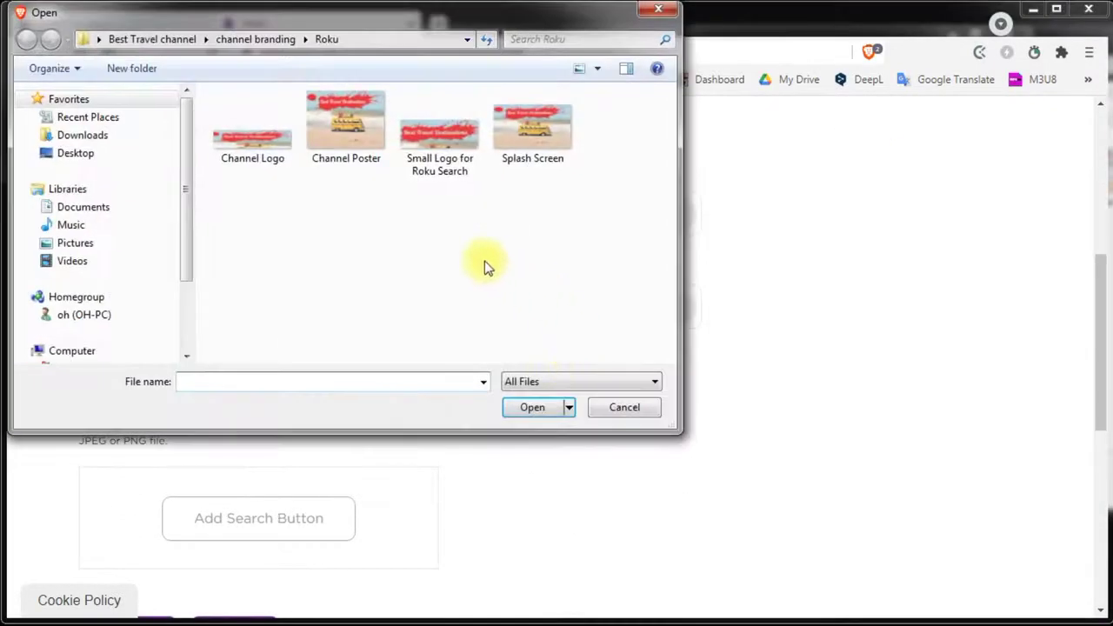
double_click(528, 125)
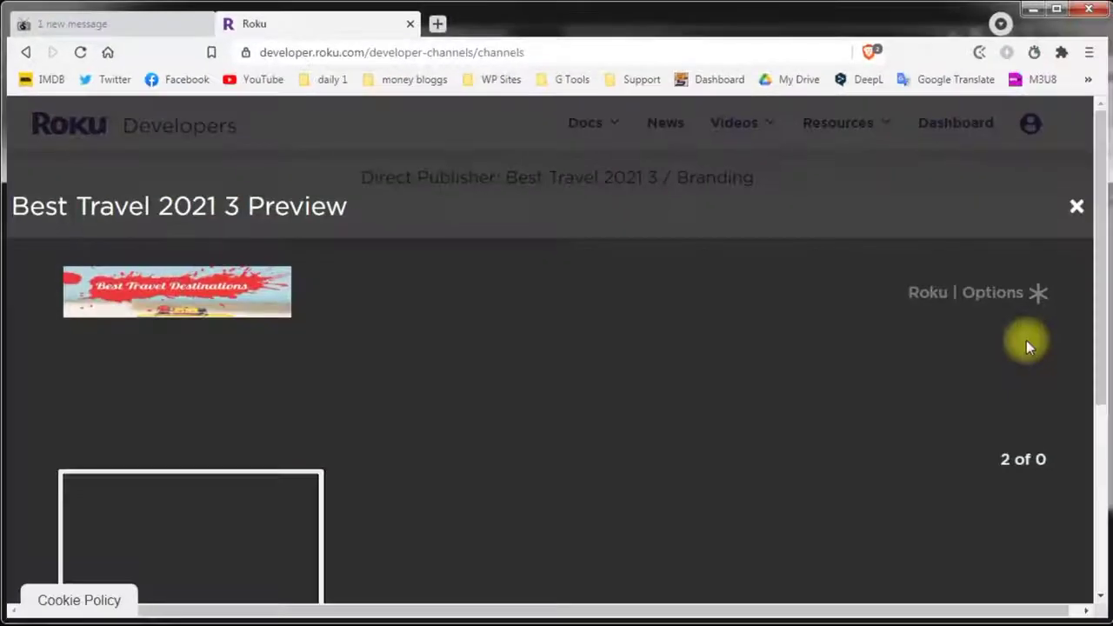
Step: Preview the splash, set the background colour to red #C3233D, preview again, and continue
scroll(738, 288, "down", 4)
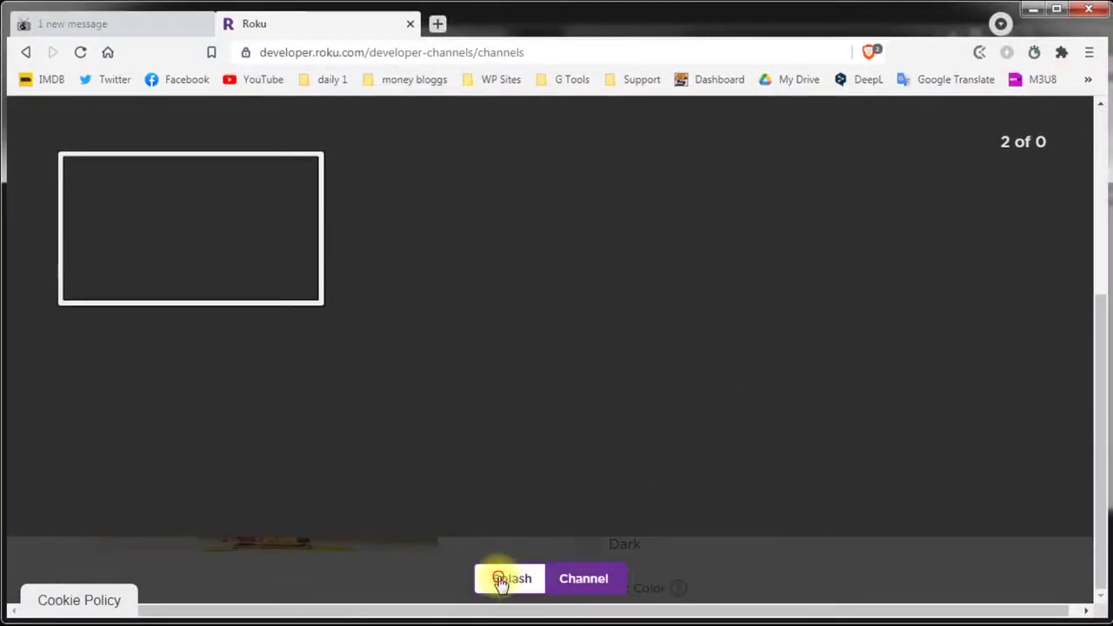
left_click(500, 579)
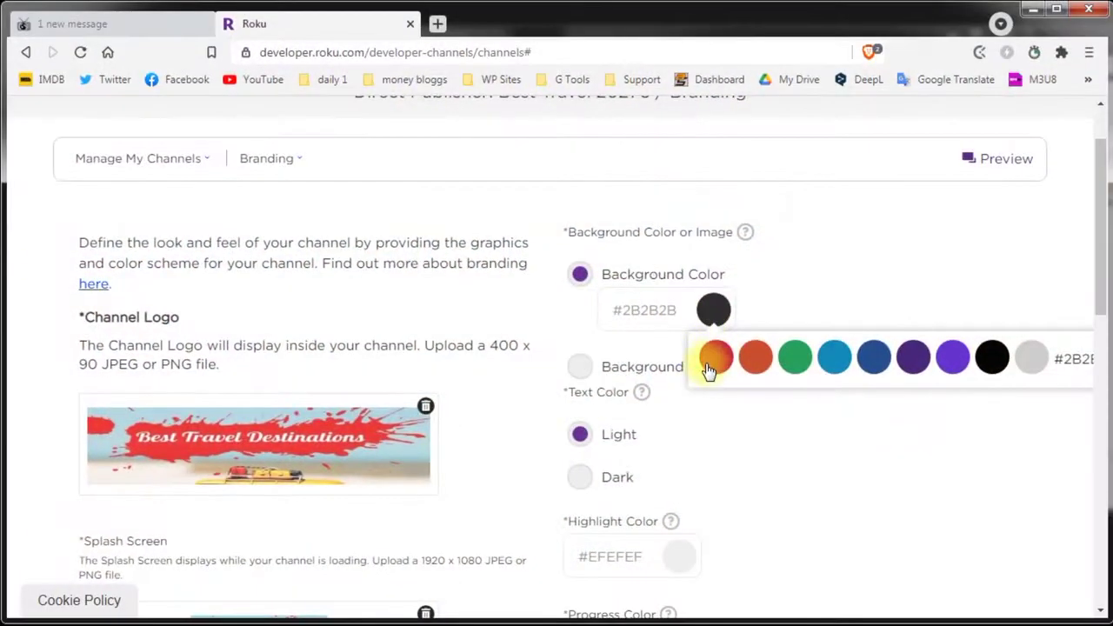
left_click(716, 358)
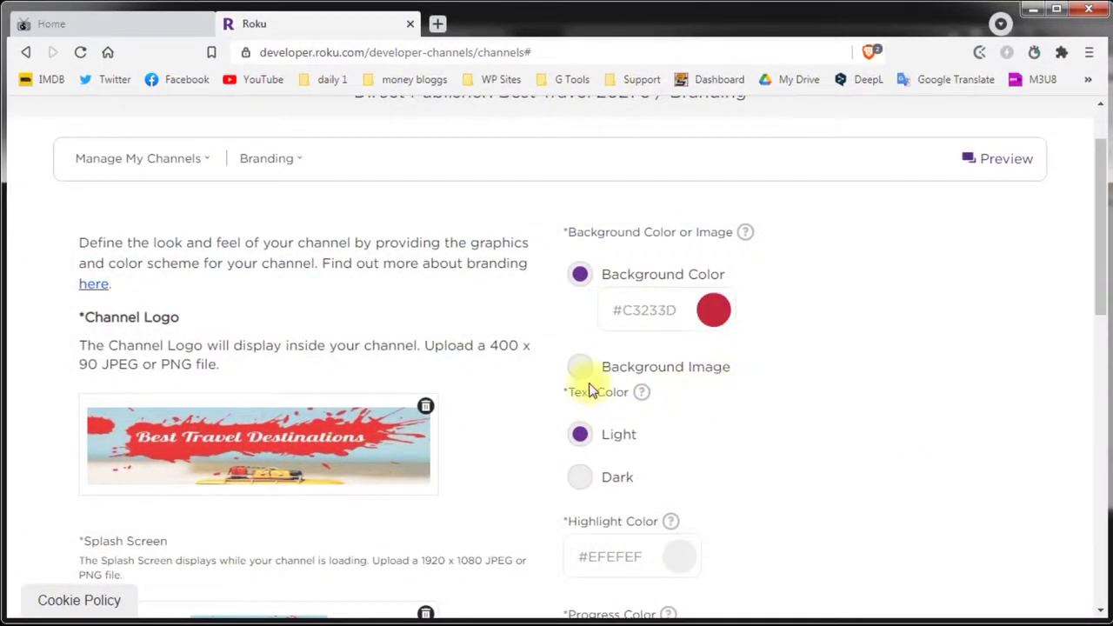
left_click(998, 165)
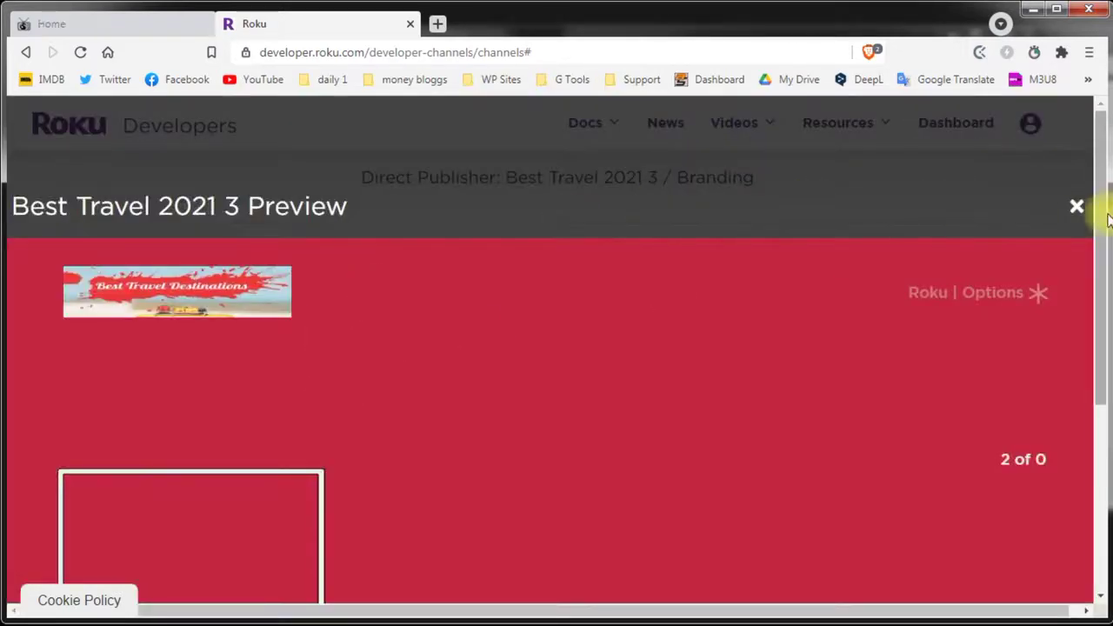
scroll(690, 324, "down", 4)
scroll(901, 217, "up", 3)
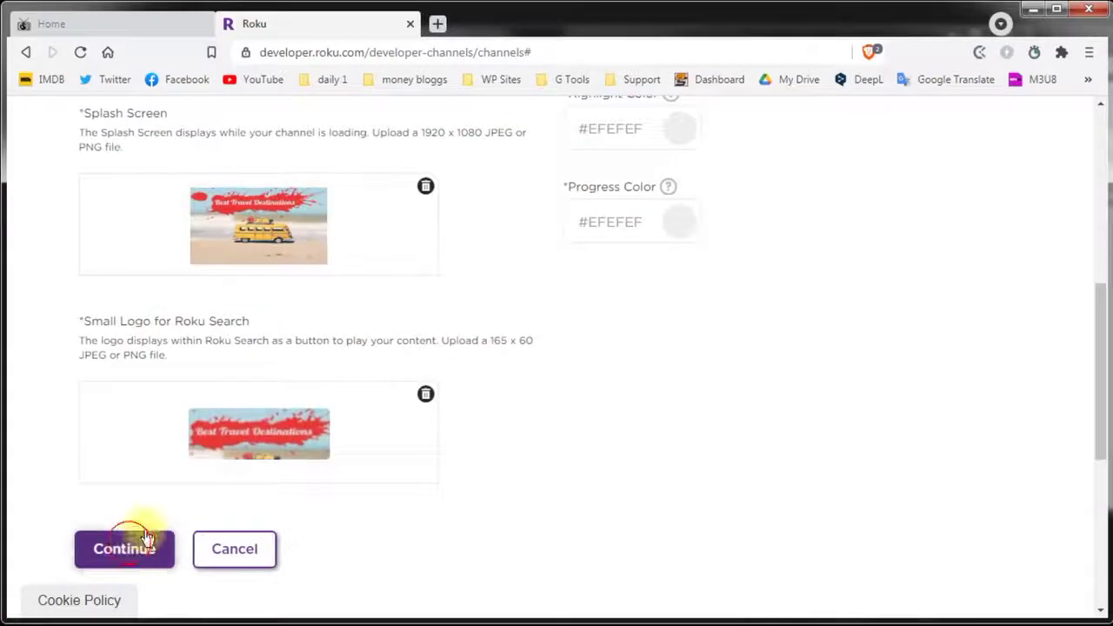
left_click(143, 544)
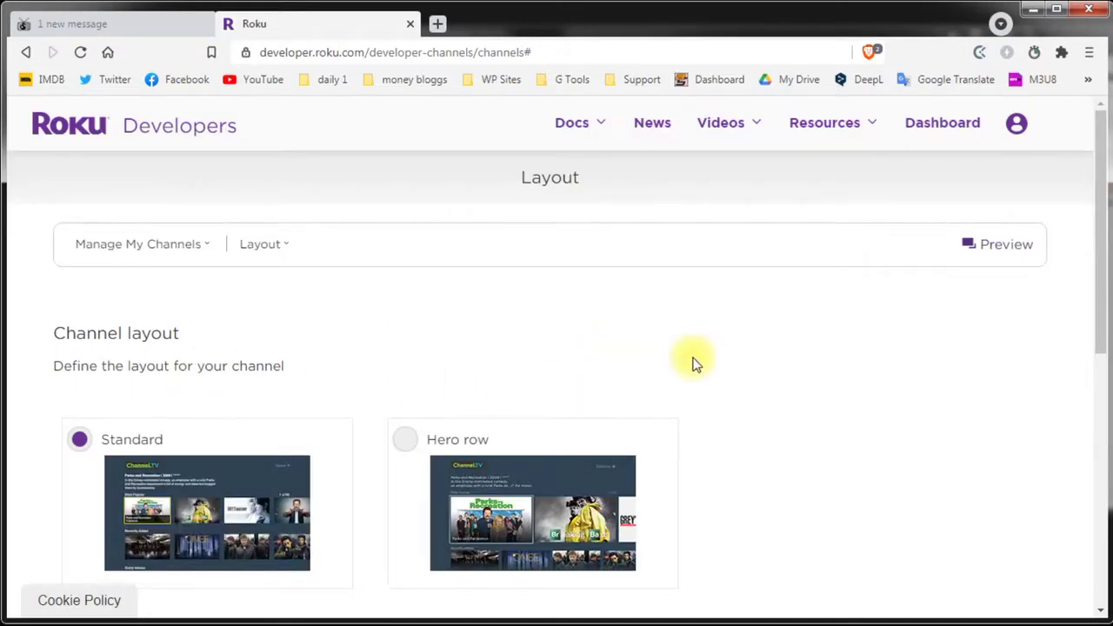
Step: Pick the Hero row layout for Best Travel 2021 3 and save it
scroll(800, 425, "down", 1)
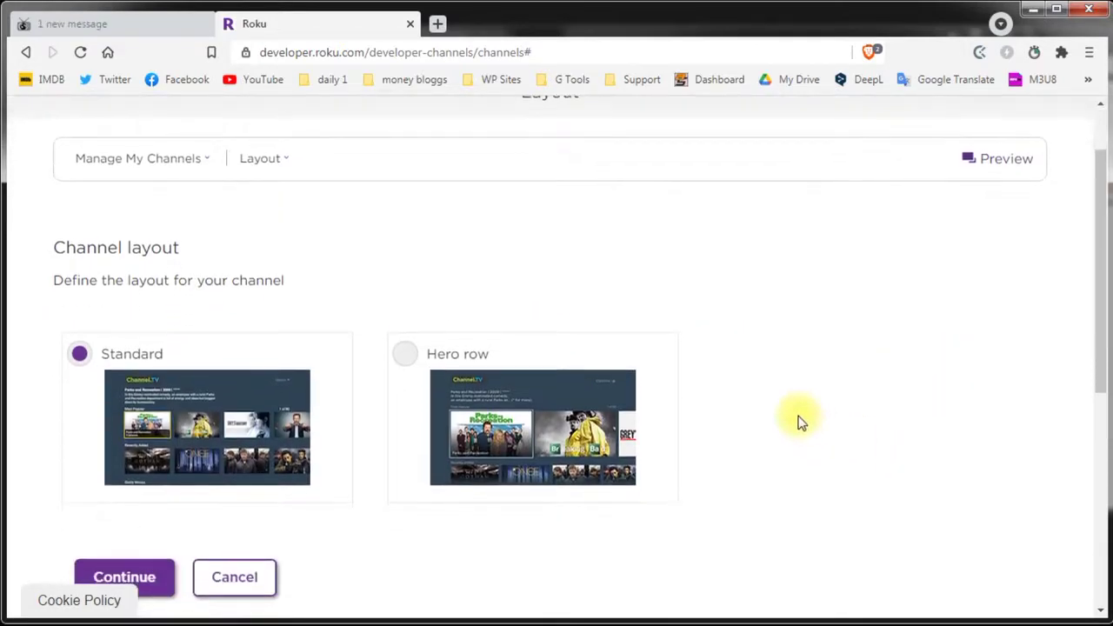
left_click(406, 356)
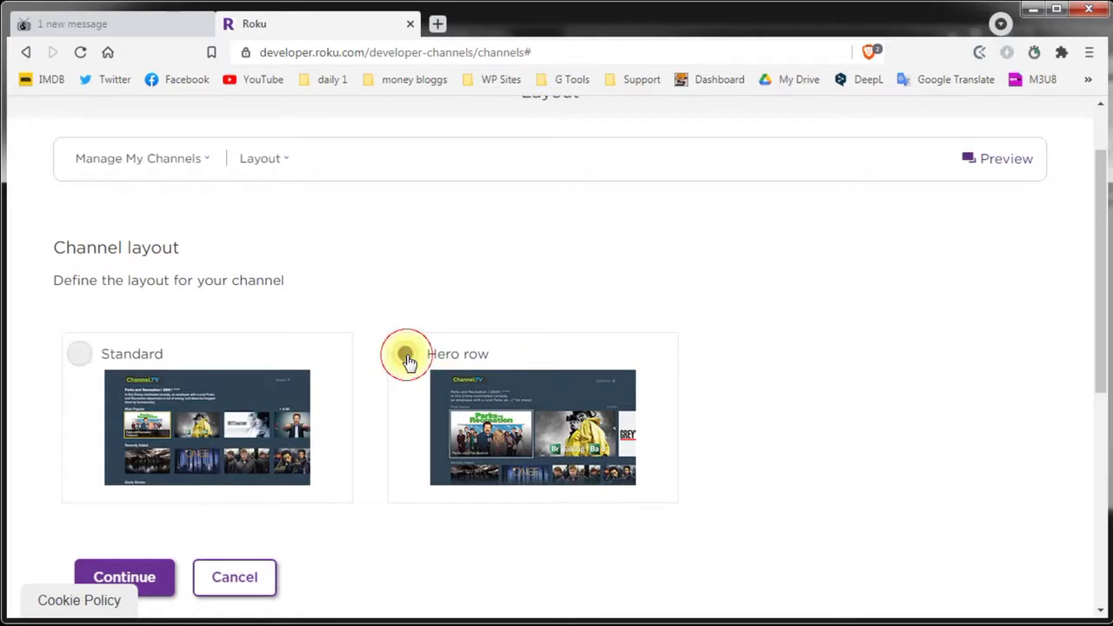
scroll(405, 357, "down", 3)
left_click(137, 322)
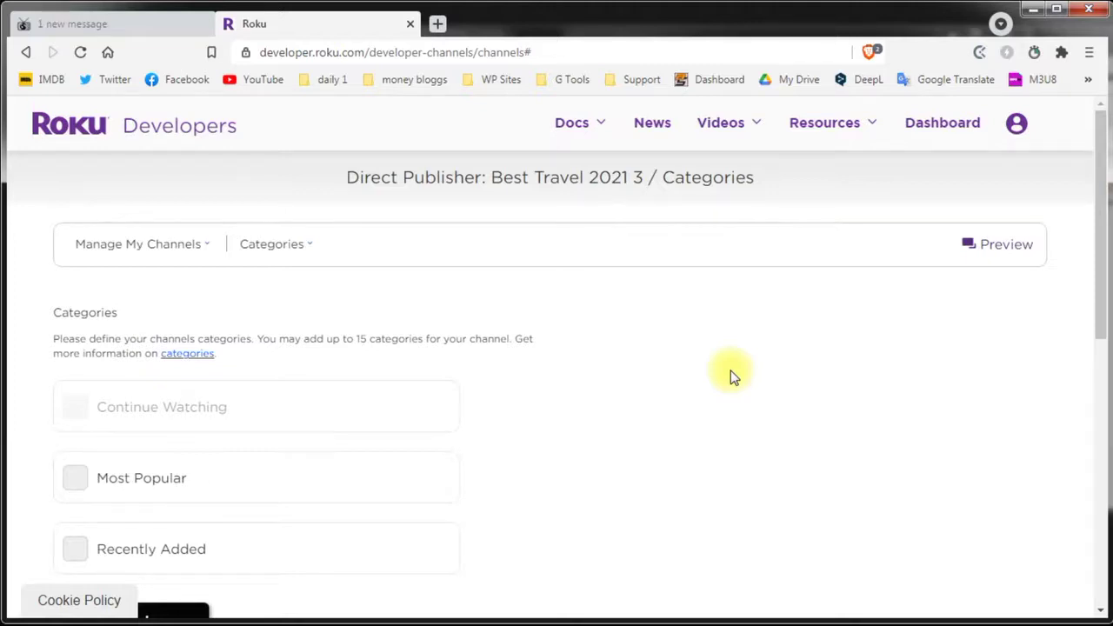
Step: Include Most Popular and create a custom category named Travel Tips using the traveltip tag
scroll(730, 372, "down", 1)
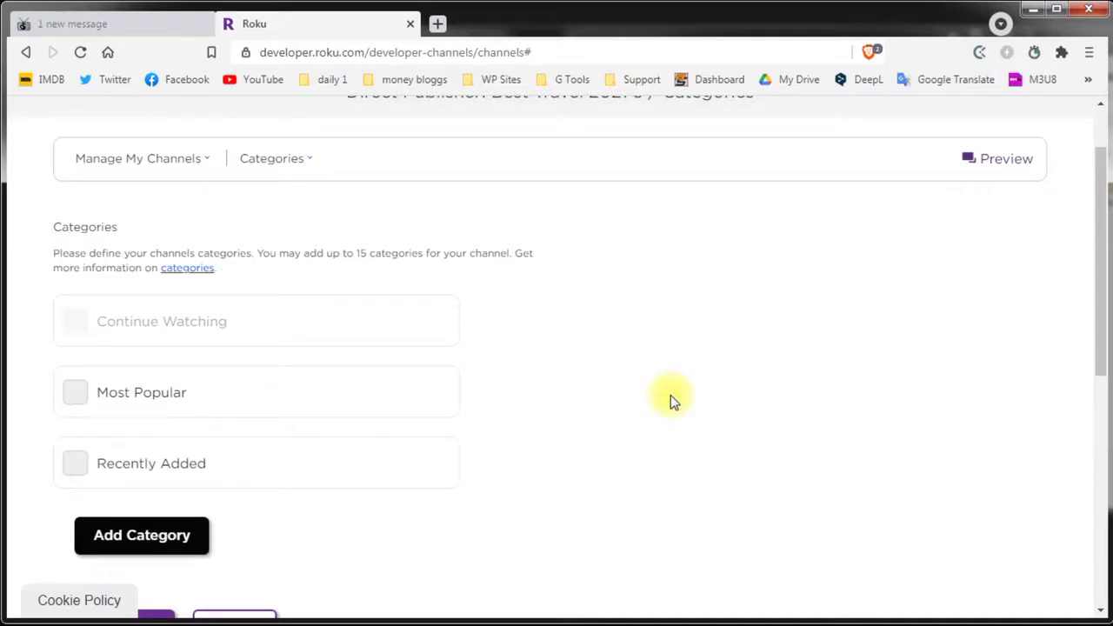
scroll(693, 404, "down", 2)
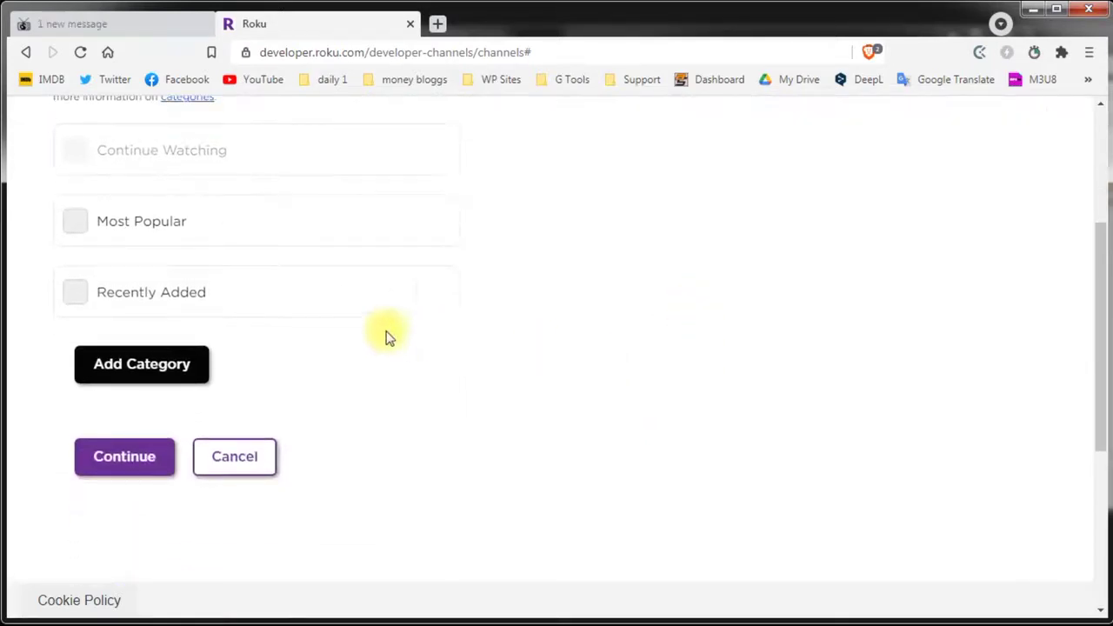
left_click(77, 231)
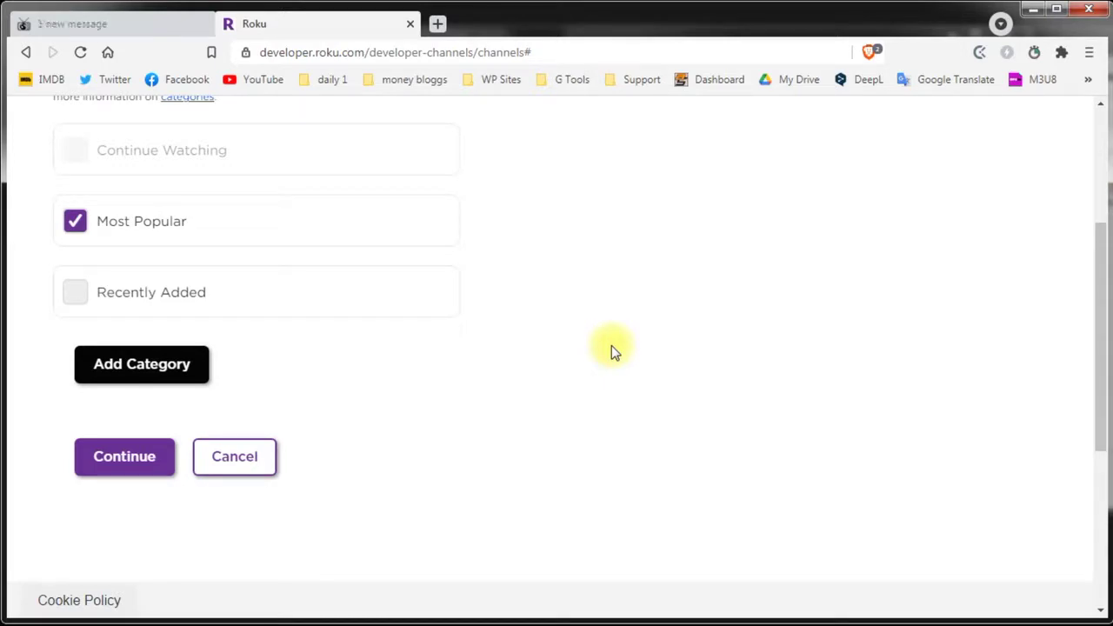
left_click(149, 383)
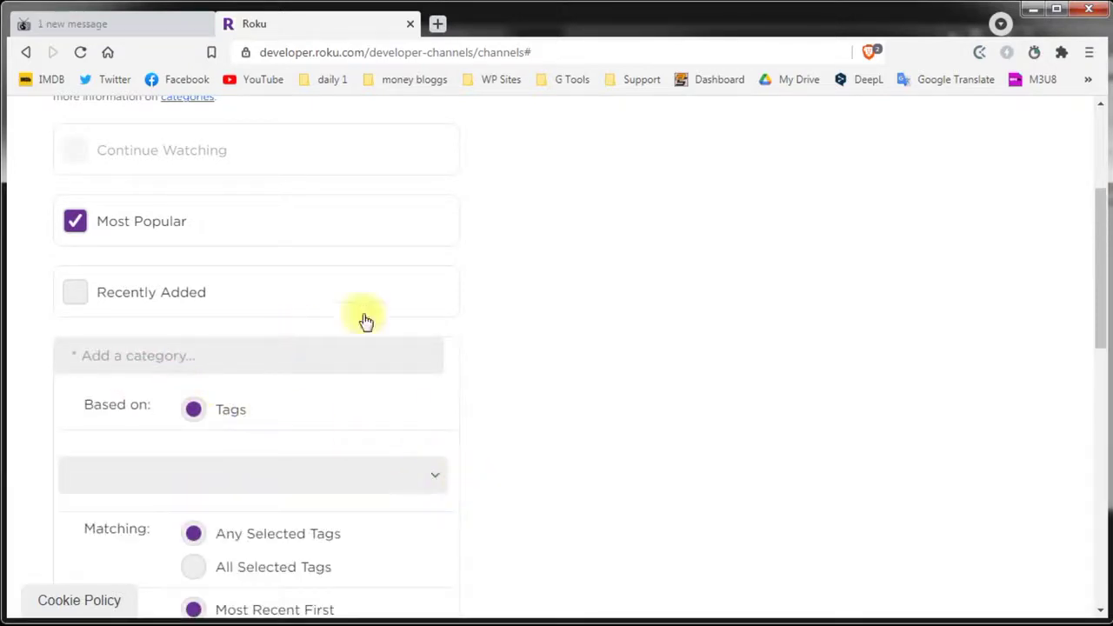
left_click(105, 474)
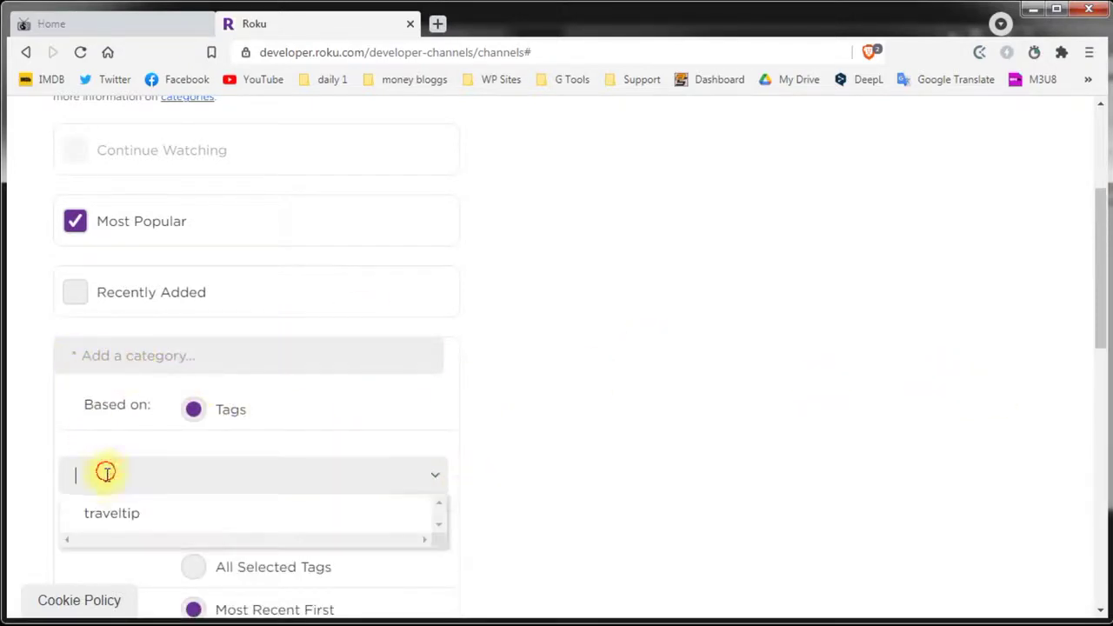
left_click(101, 520)
left_click(86, 357)
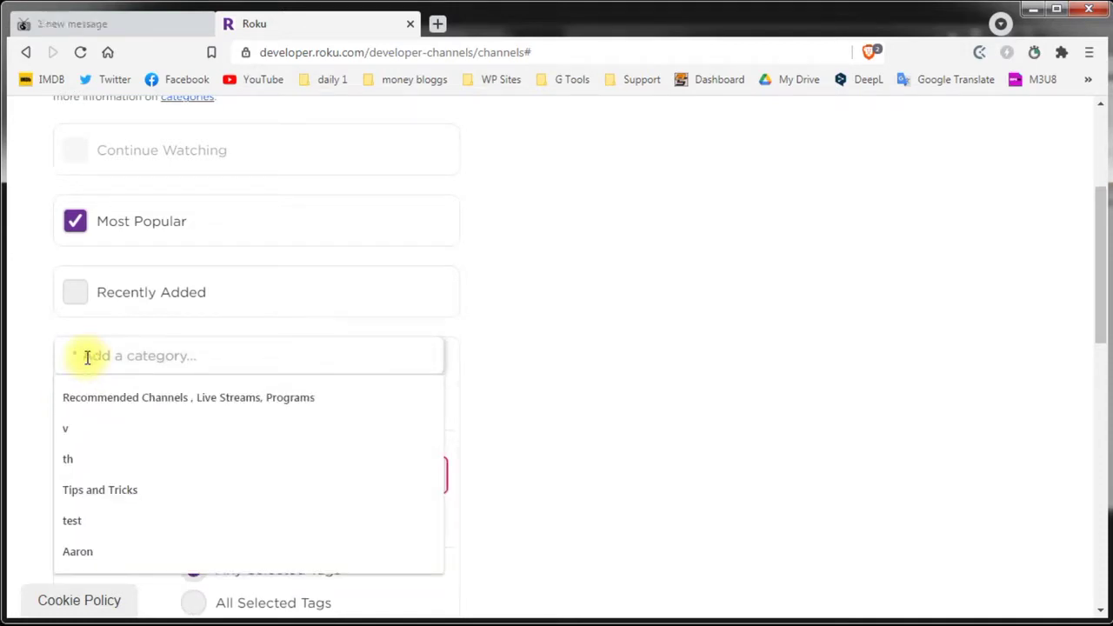
type("Travel ")
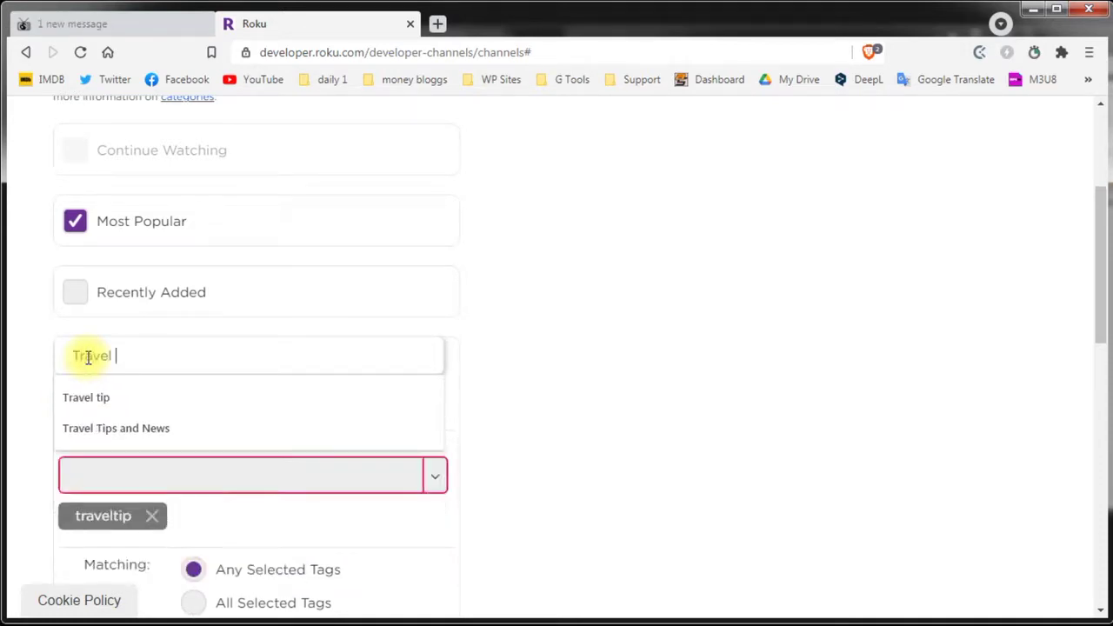
type("Tips")
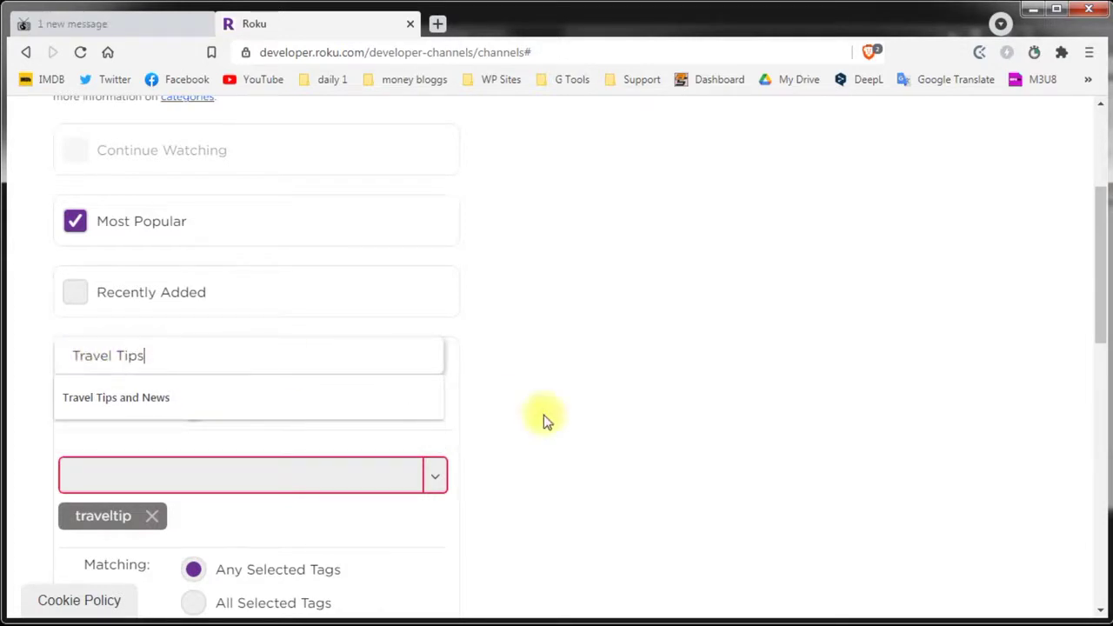
key("Return")
Step: Confirm traveltip as the Travel Tips tag, save the category, and continue to Channel Store Info
scroll(609, 430, "down", 2)
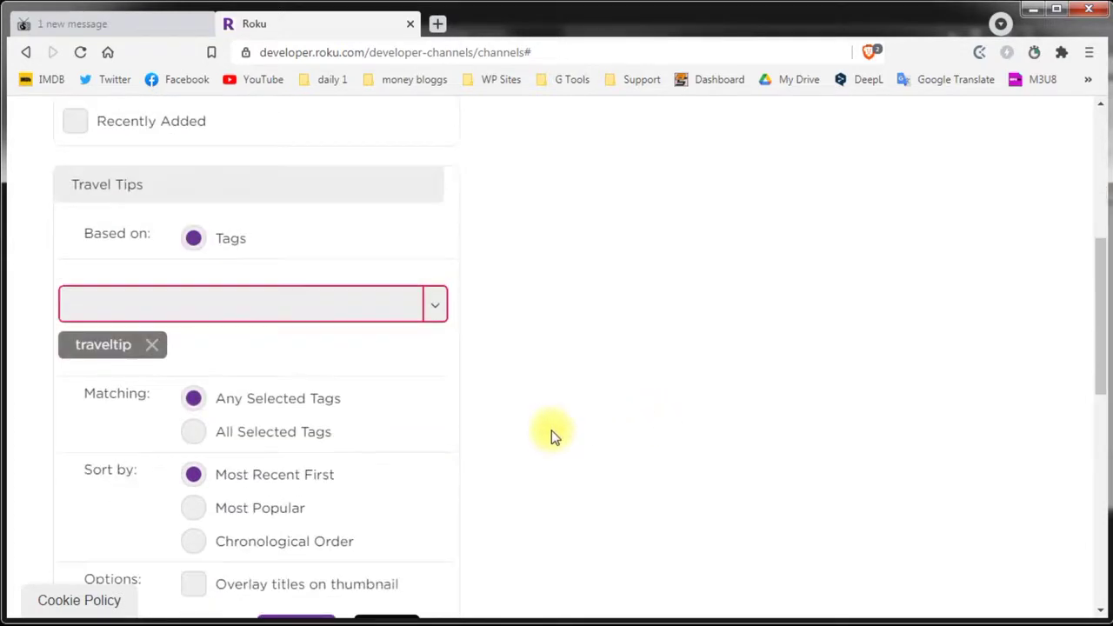
left_click(247, 305)
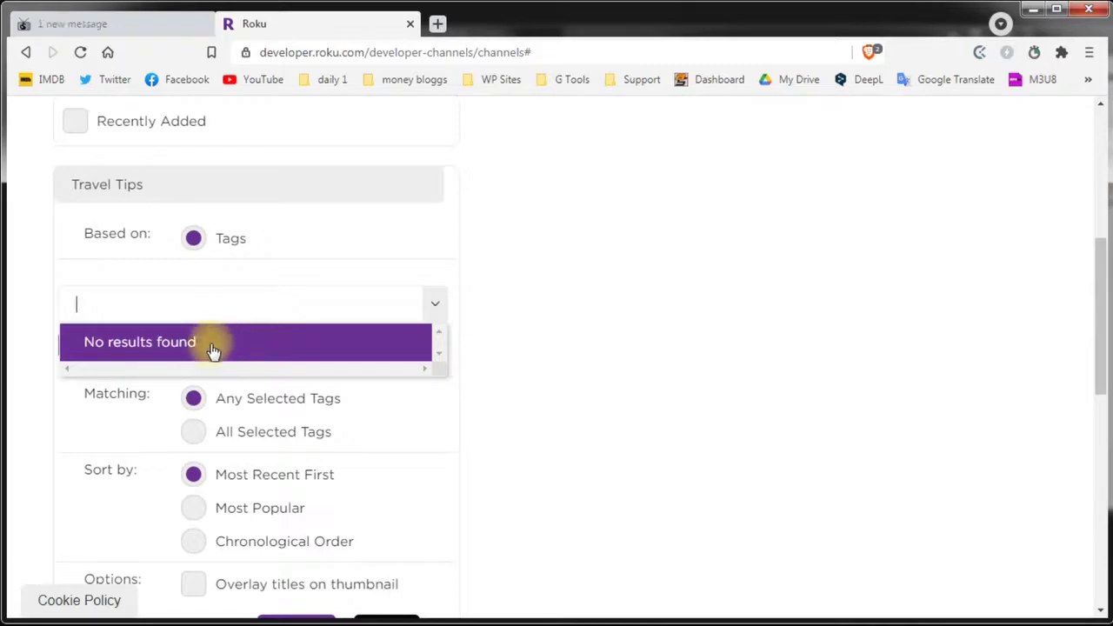
type("traveltip")
key("Return")
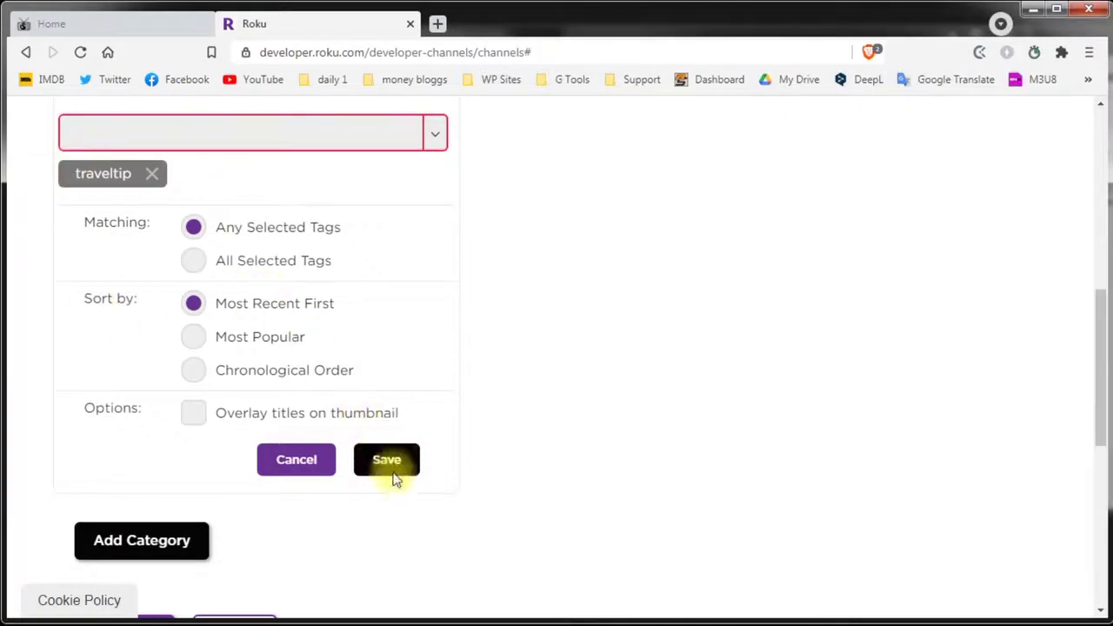
left_click(388, 465)
scroll(599, 408, "up", 4)
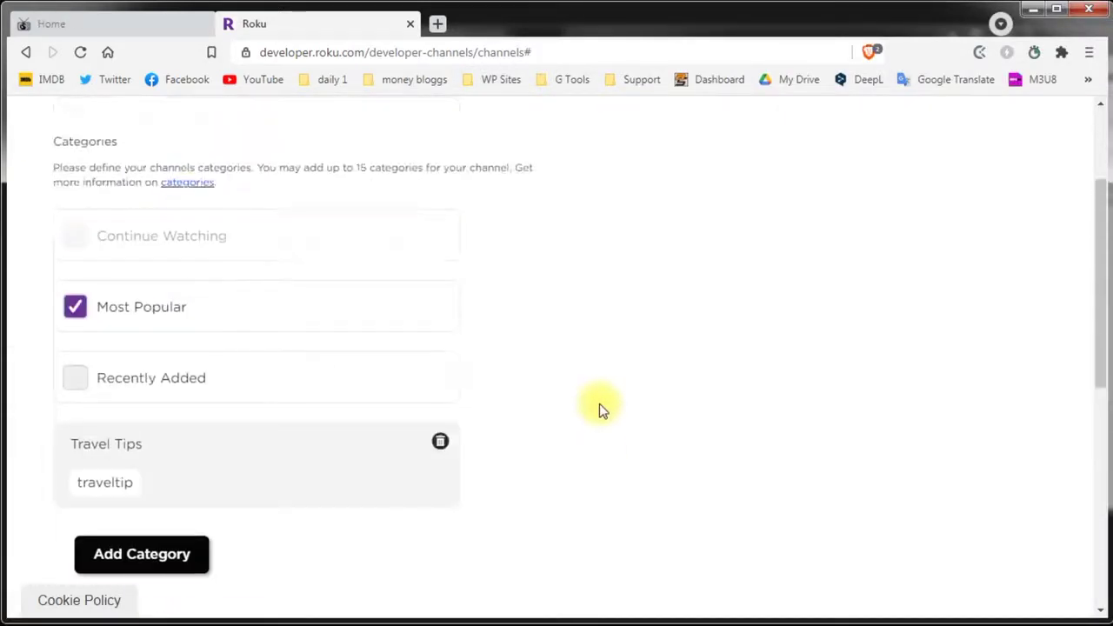
scroll(593, 404, "down", 1)
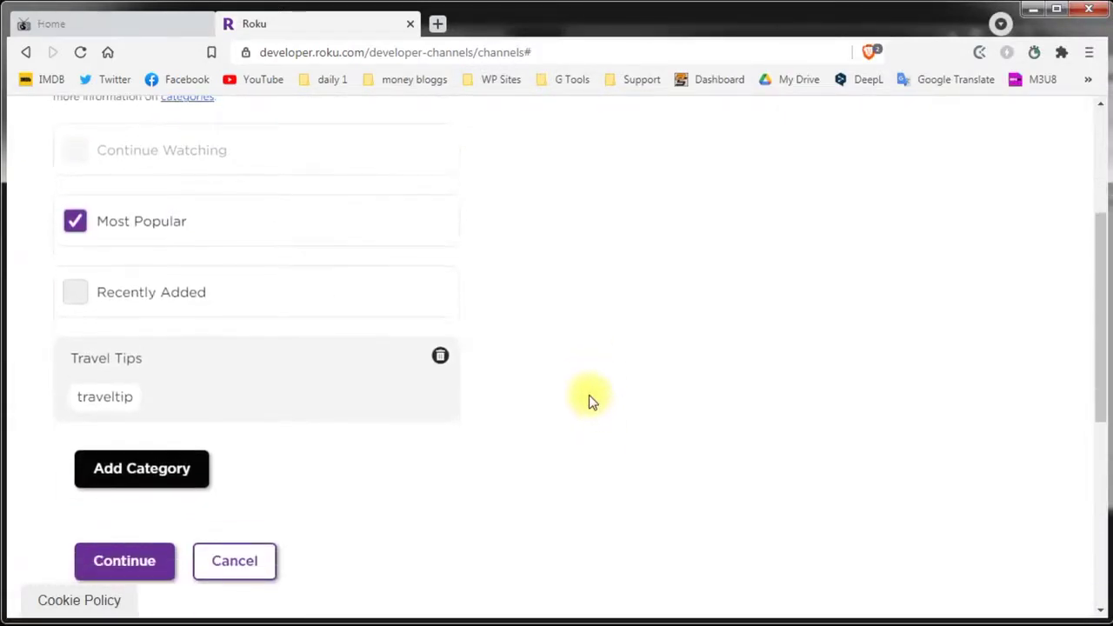
scroll(594, 398, "down", 2)
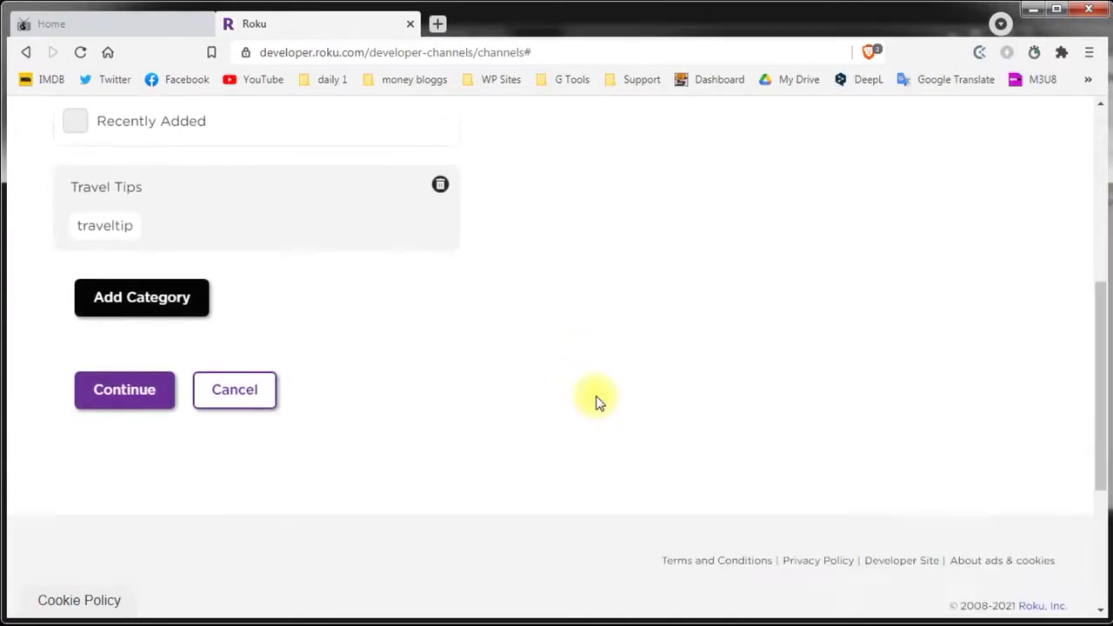
left_click(103, 403)
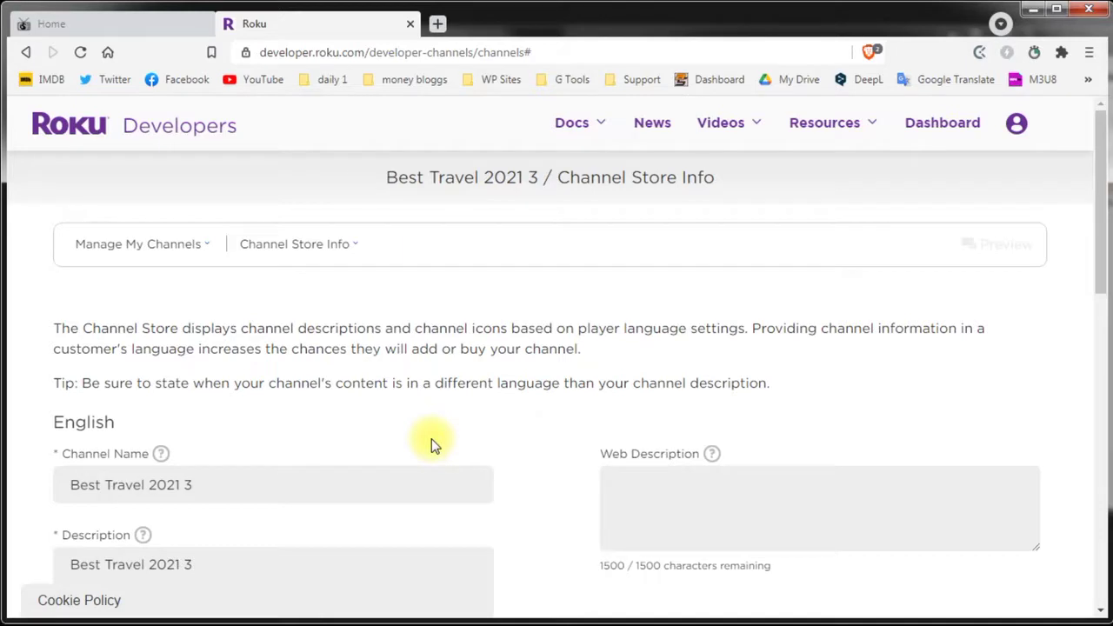
Step: Paste the Best Travel Destinations blurb over the Description text and into the Web Description field
scroll(520, 364, "down", 1)
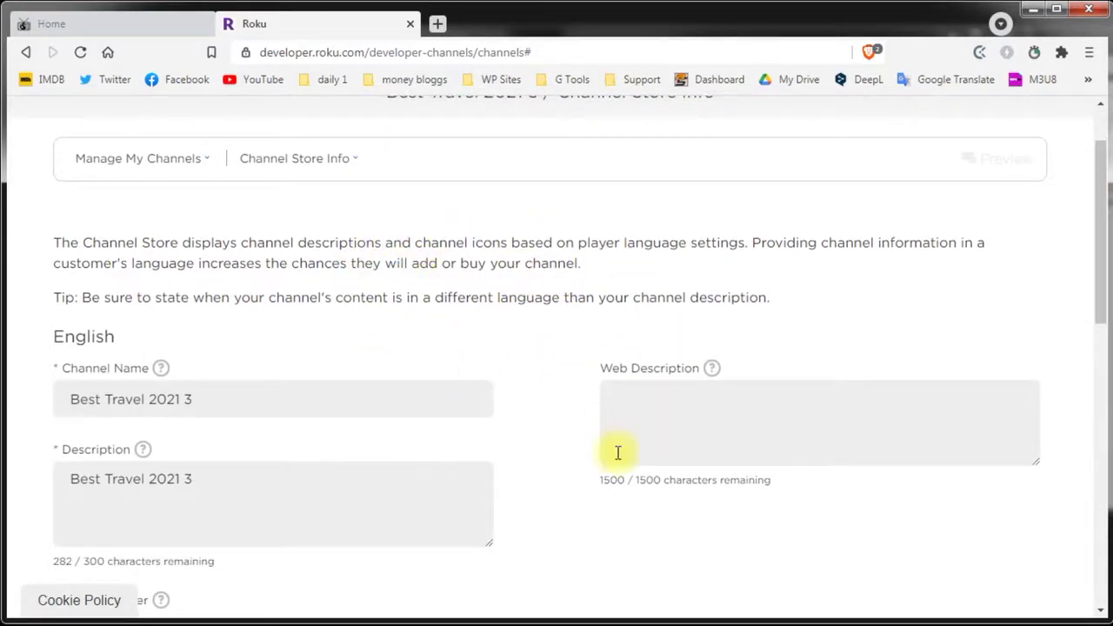
left_click(145, 402)
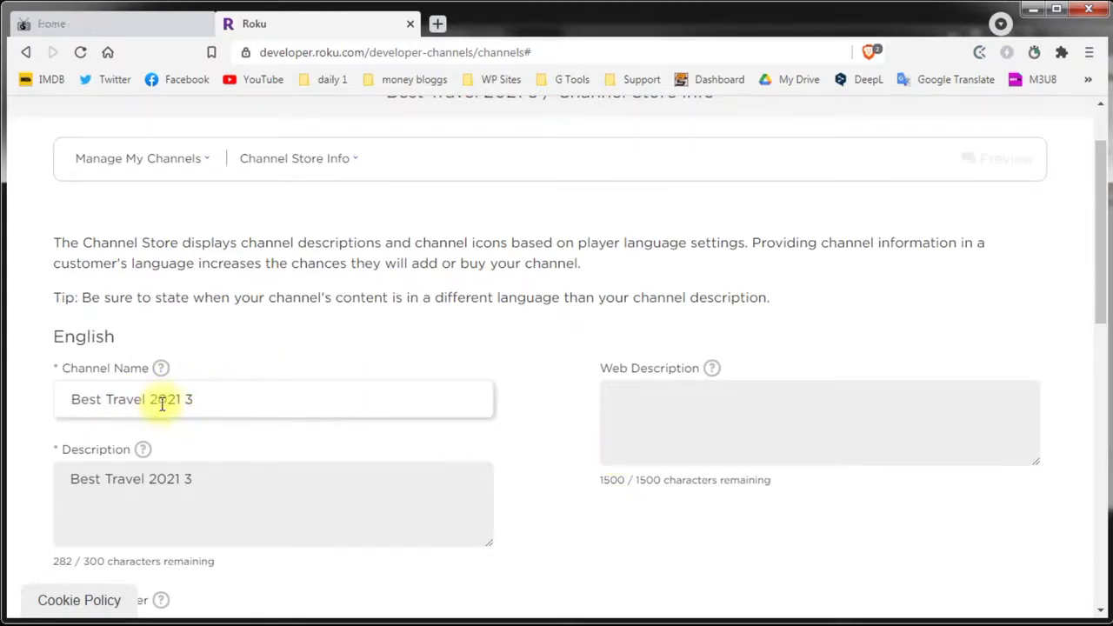
scroll(537, 304, "down", 2)
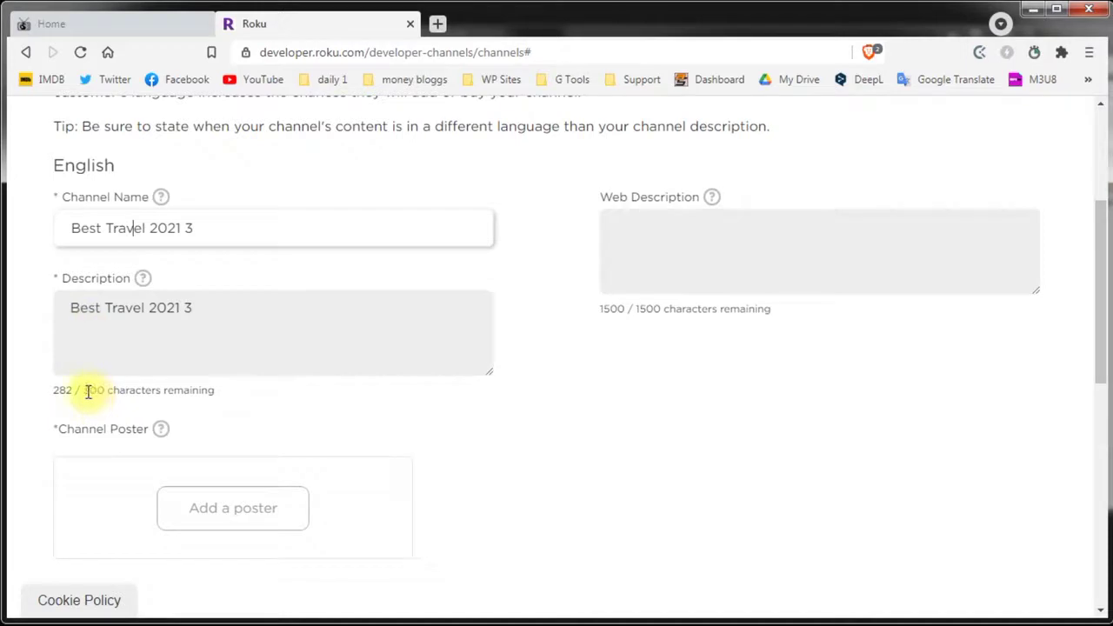
left_click_drag(88, 391, 105, 390)
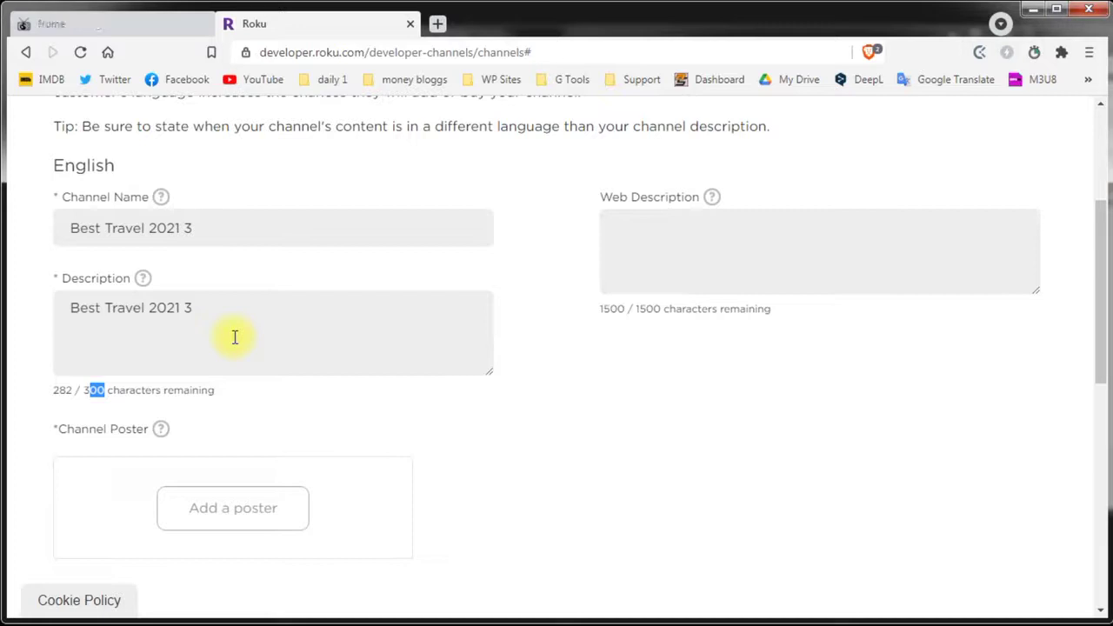
left_click(633, 231)
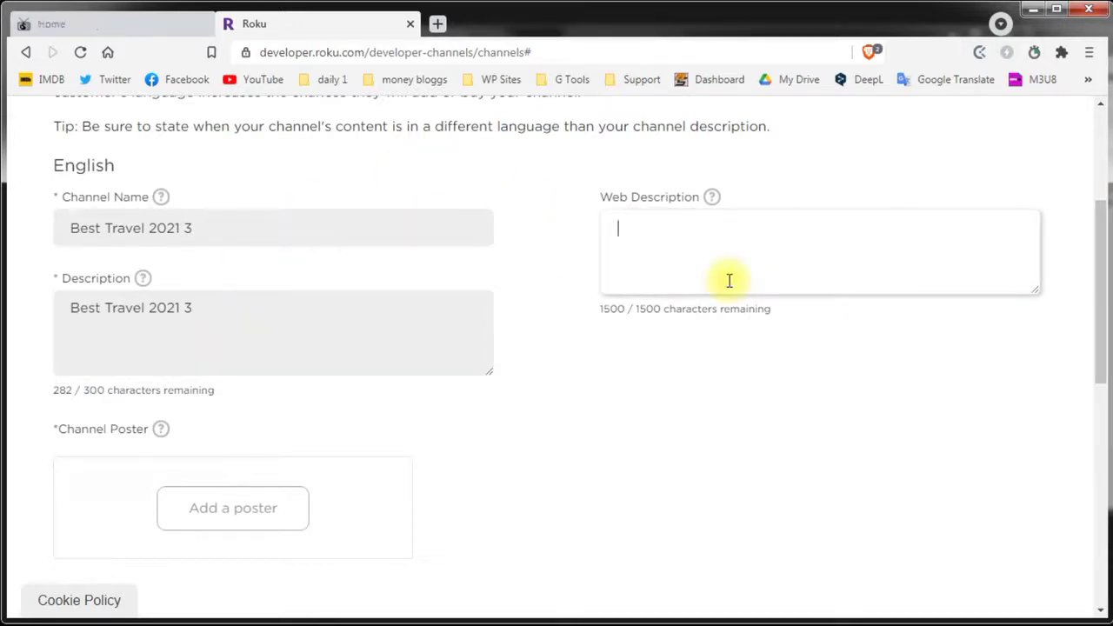
left_click_drag(633, 310, 681, 323)
left_click(743, 404)
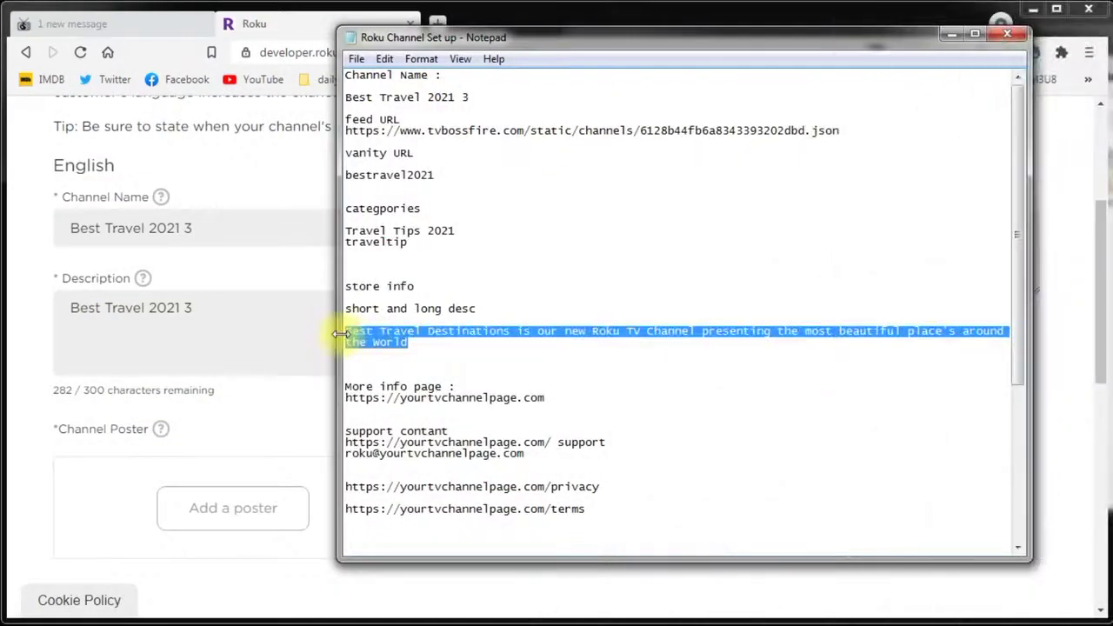
triple_click(168, 313)
type("Best Travel Destinations is our new Roku TV Channel presenting the most beautiful place's around the World")
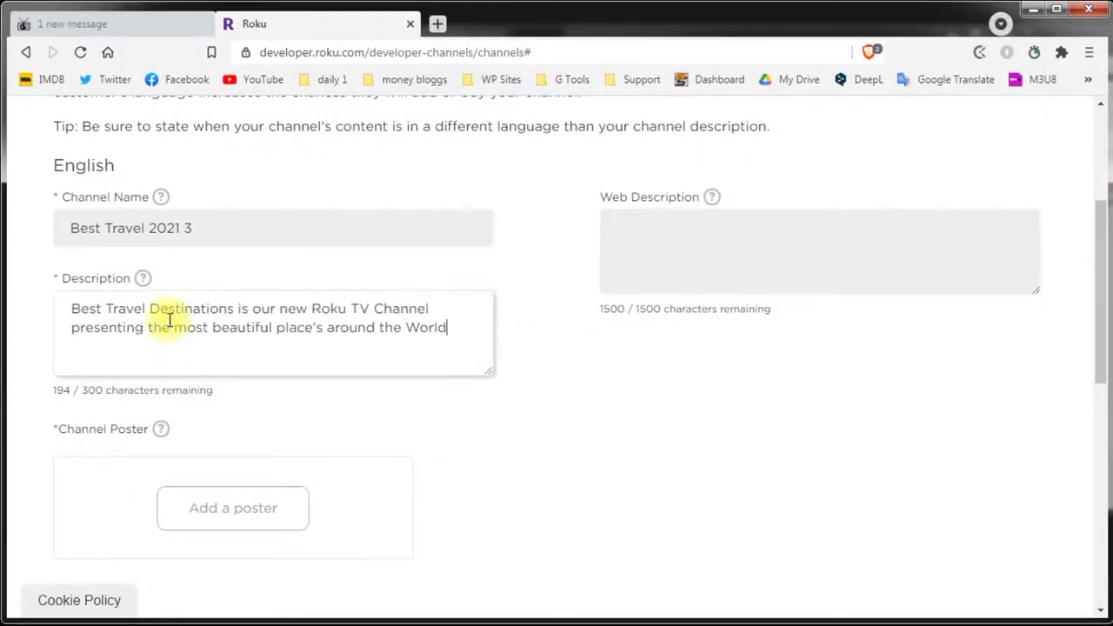
left_click(669, 223)
type("Best Travel Destinations is our new Roku TV Channel presenting the most beautiful place's around the World")
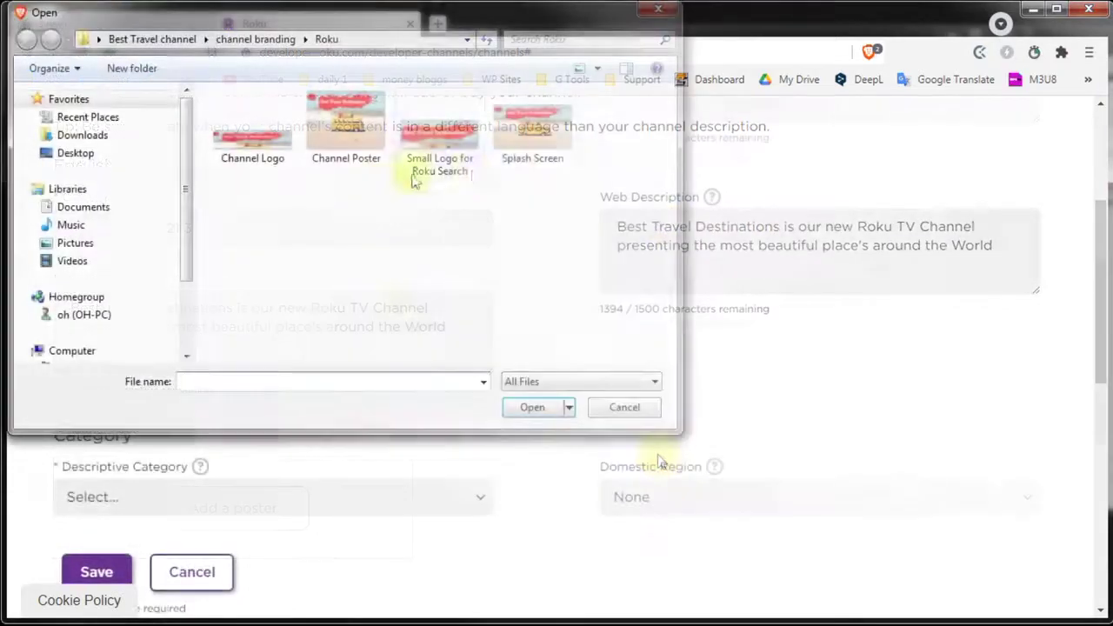
Step: Upload the Channel Poster image and choose Educational as the descriptive category
double_click(319, 117)
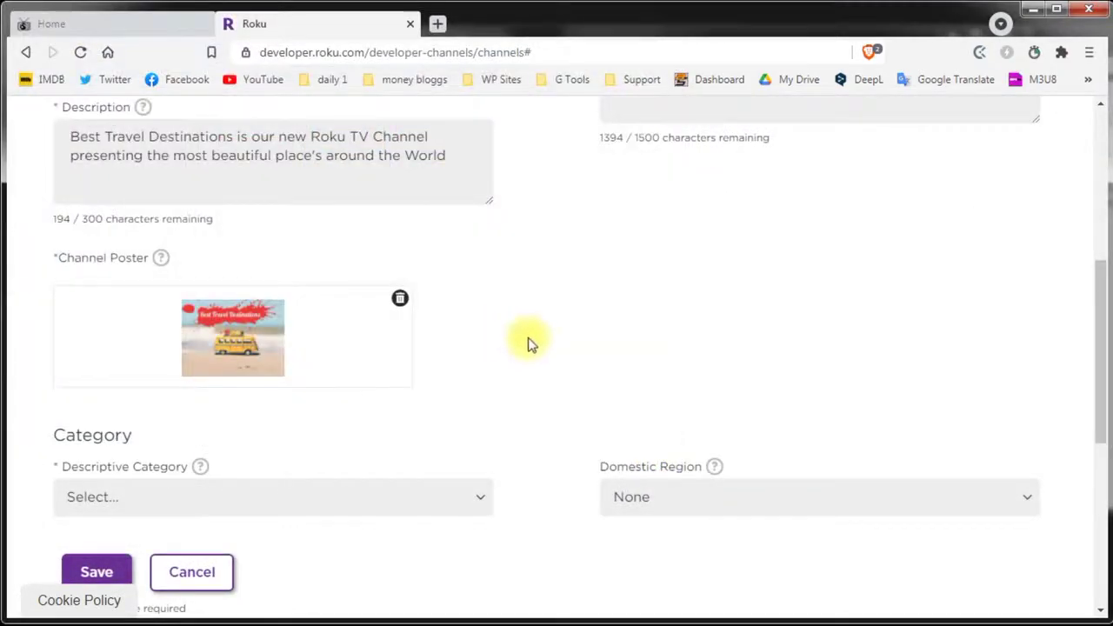
scroll(530, 345, "down", 2)
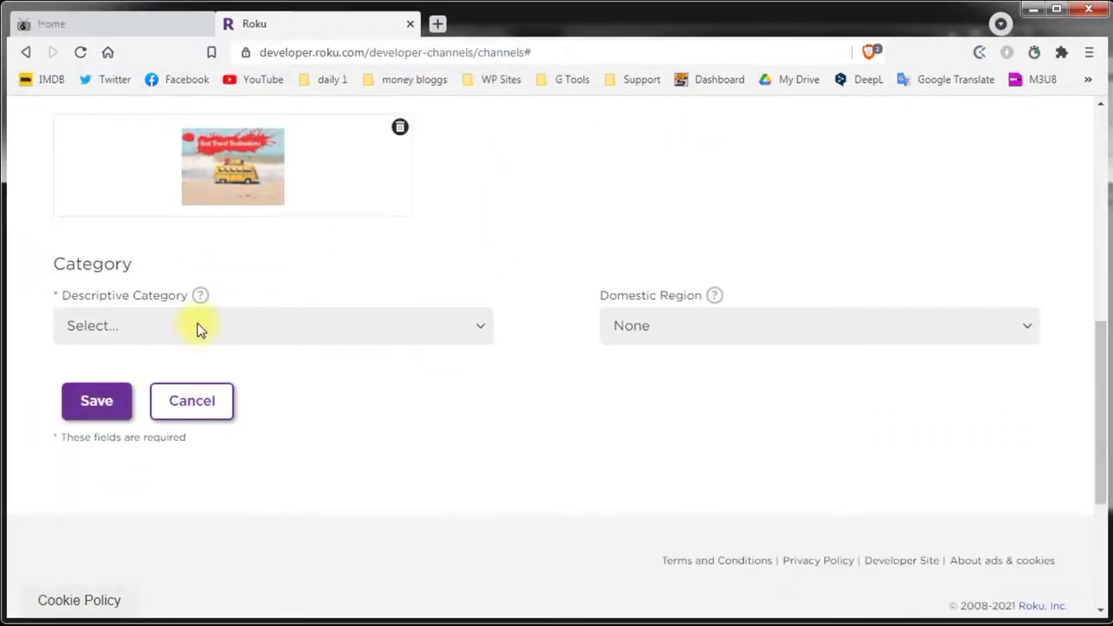
left_click(199, 329)
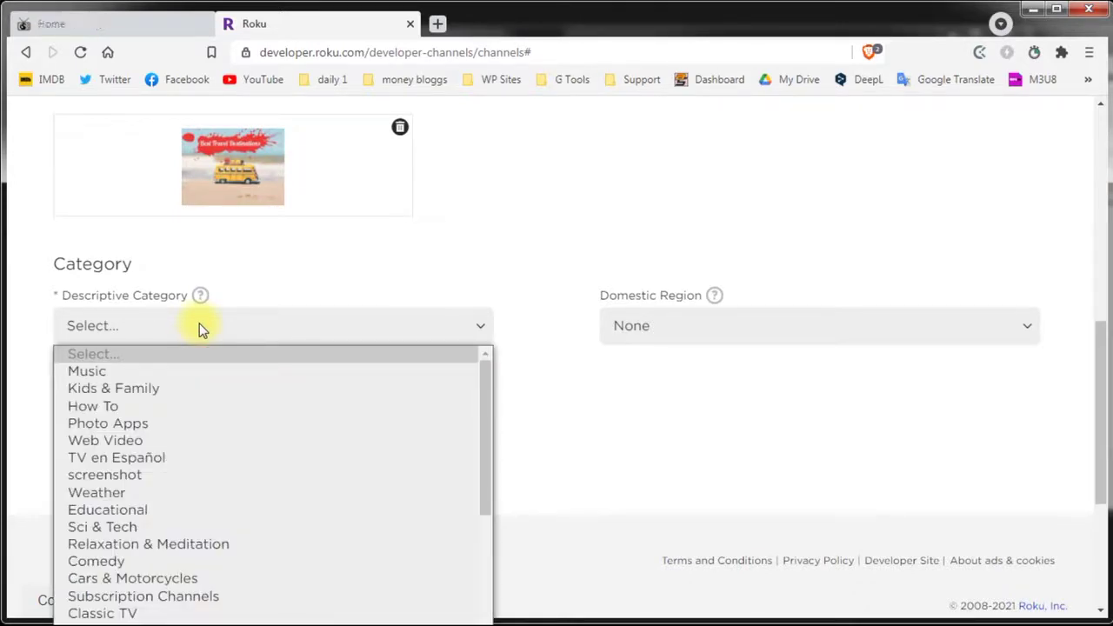
scroll(222, 402, "down", 3)
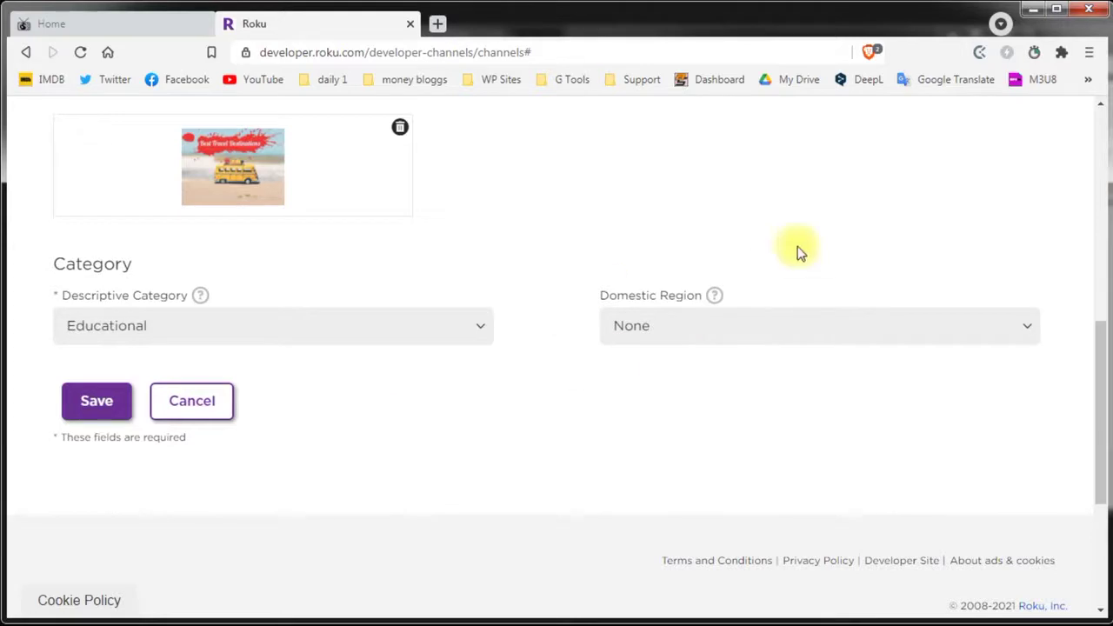
Step: Set the domestic region to United States and save the channel store info
left_click(713, 327)
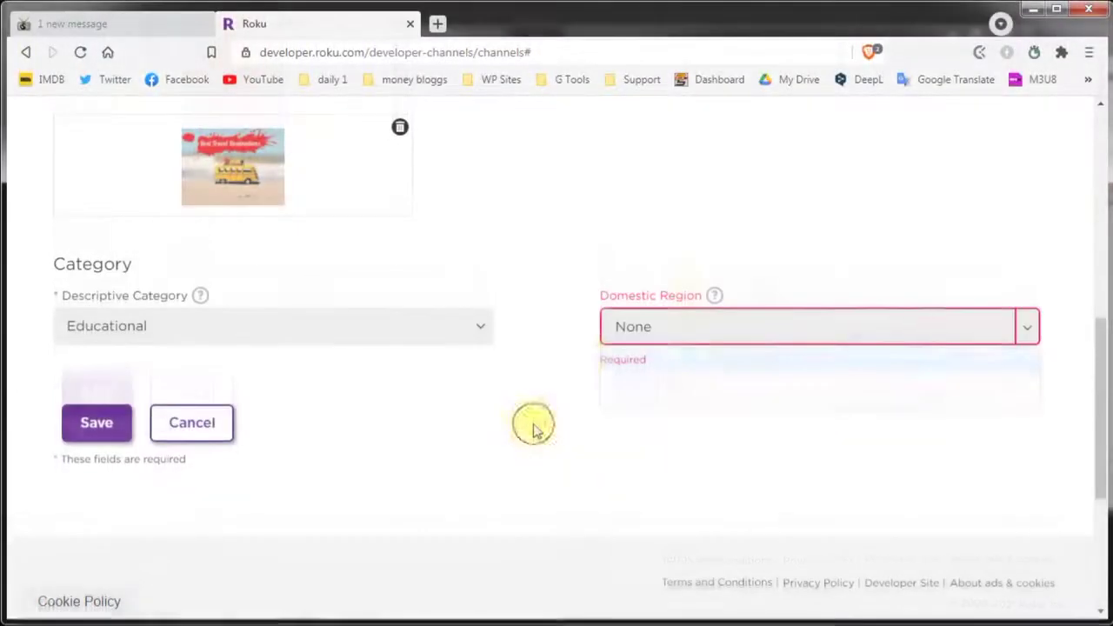
left_click(633, 325)
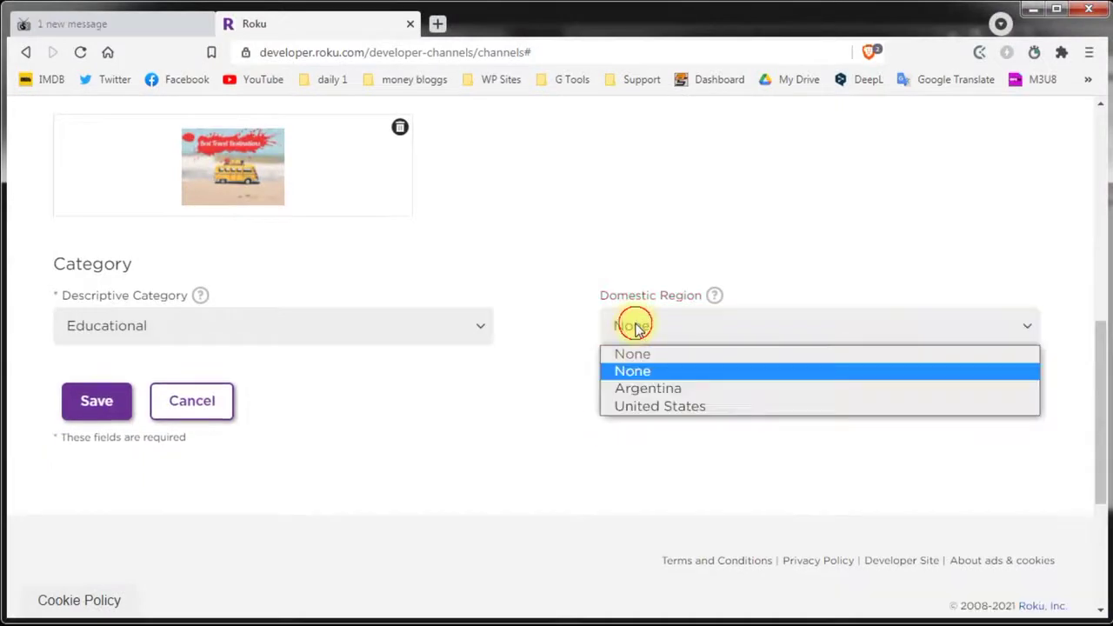
left_click(638, 412)
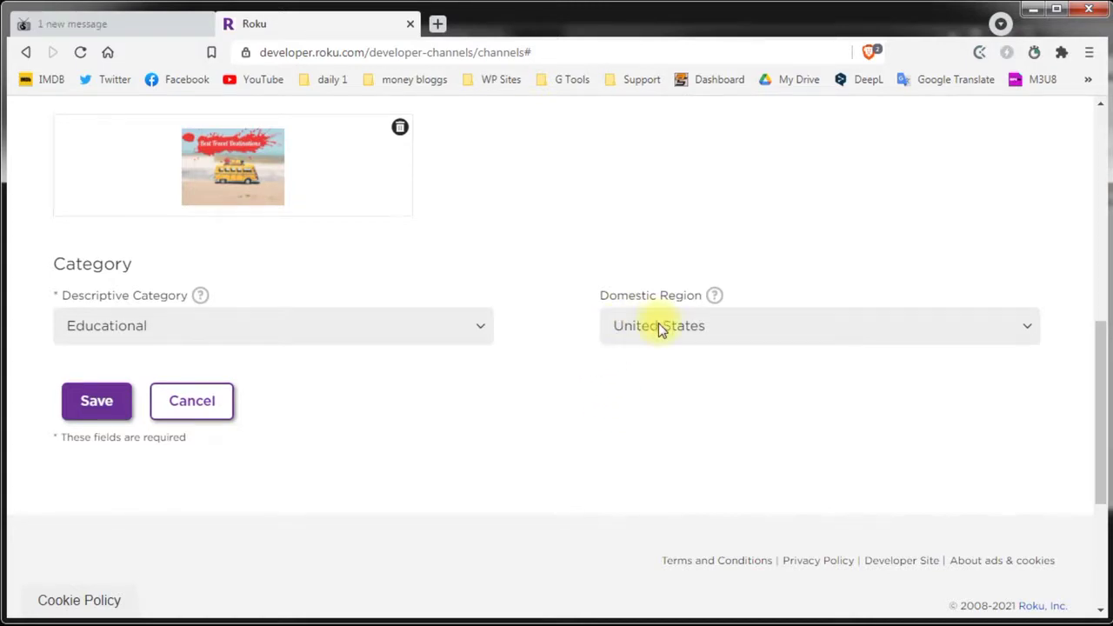
left_click(528, 446)
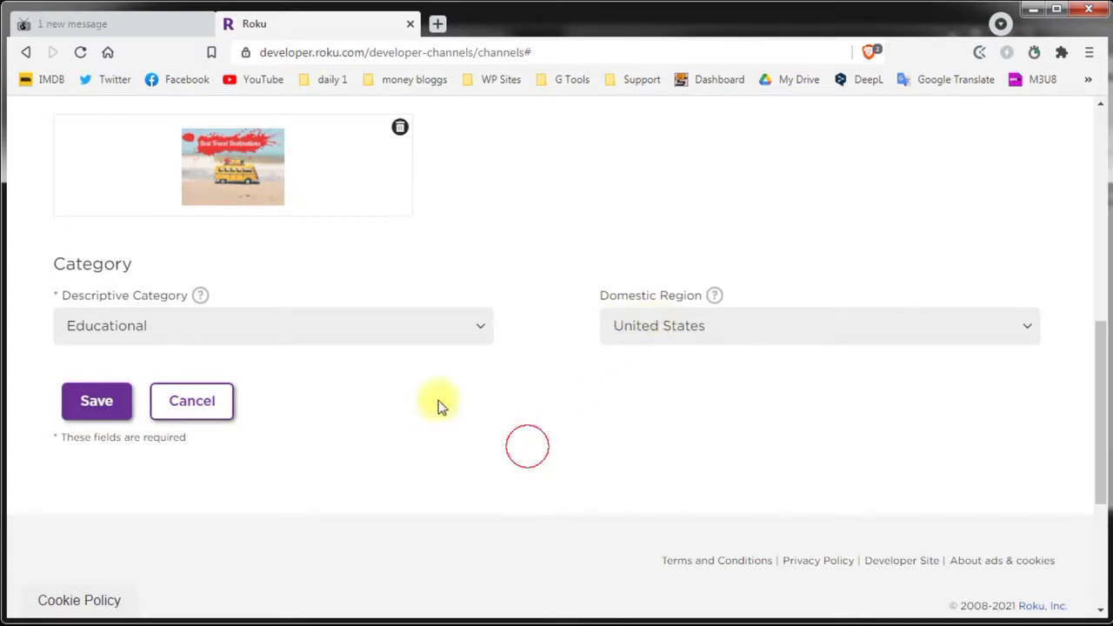
left_click(96, 405)
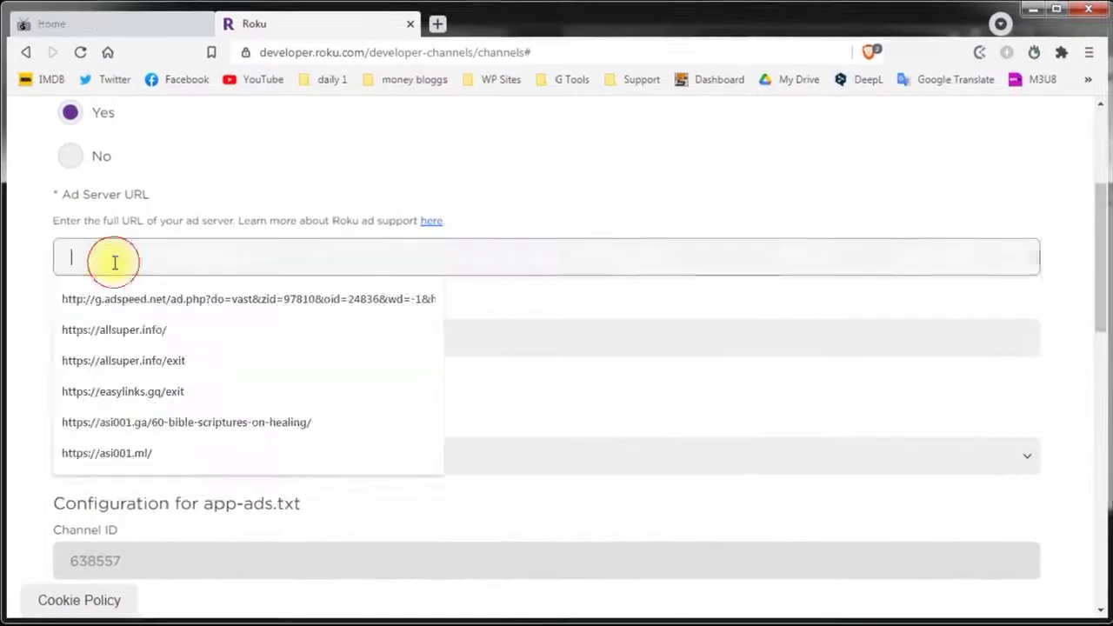
Step: Set video ads to No, leave the Nielsen genre unset, and save and continue
left_click(17, 318)
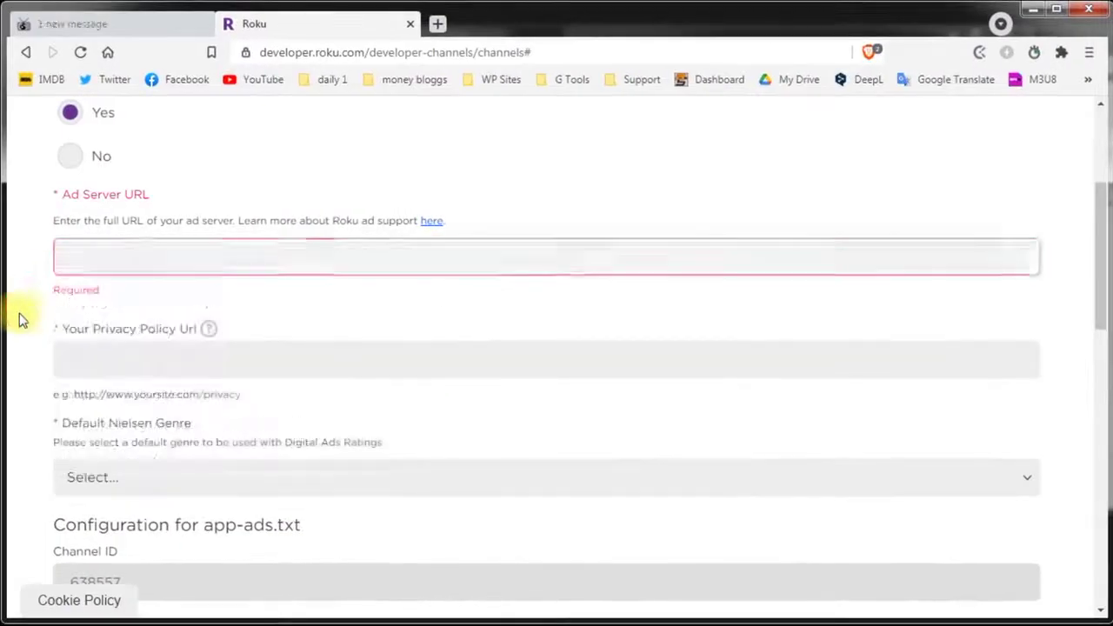
scroll(98, 363, "down", 1)
left_click(99, 387)
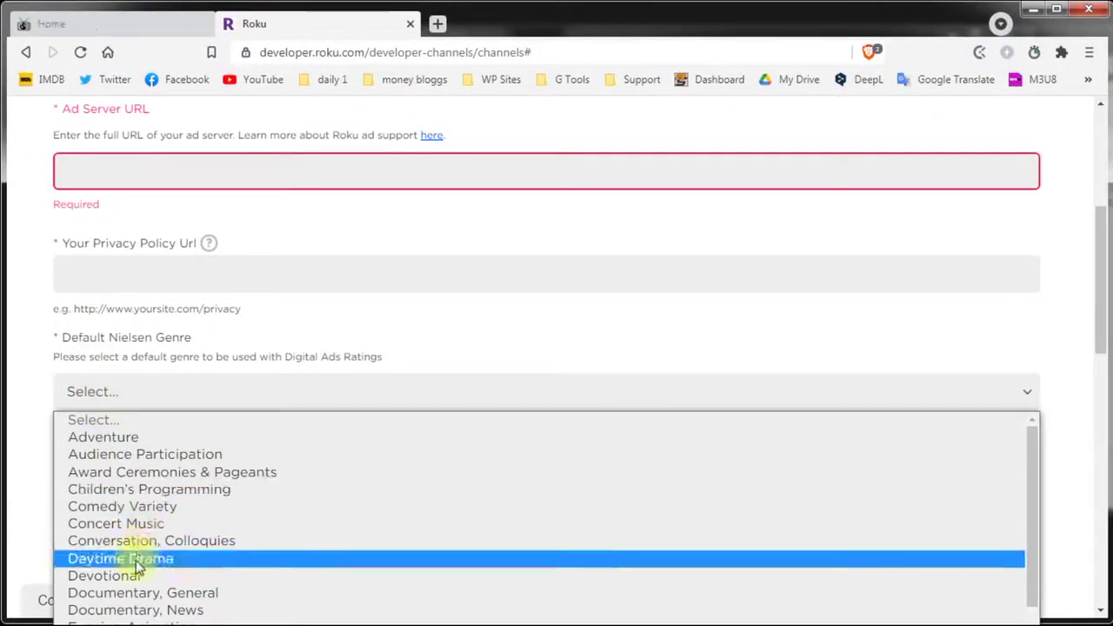
left_click(35, 405)
scroll(35, 391, "down", 2)
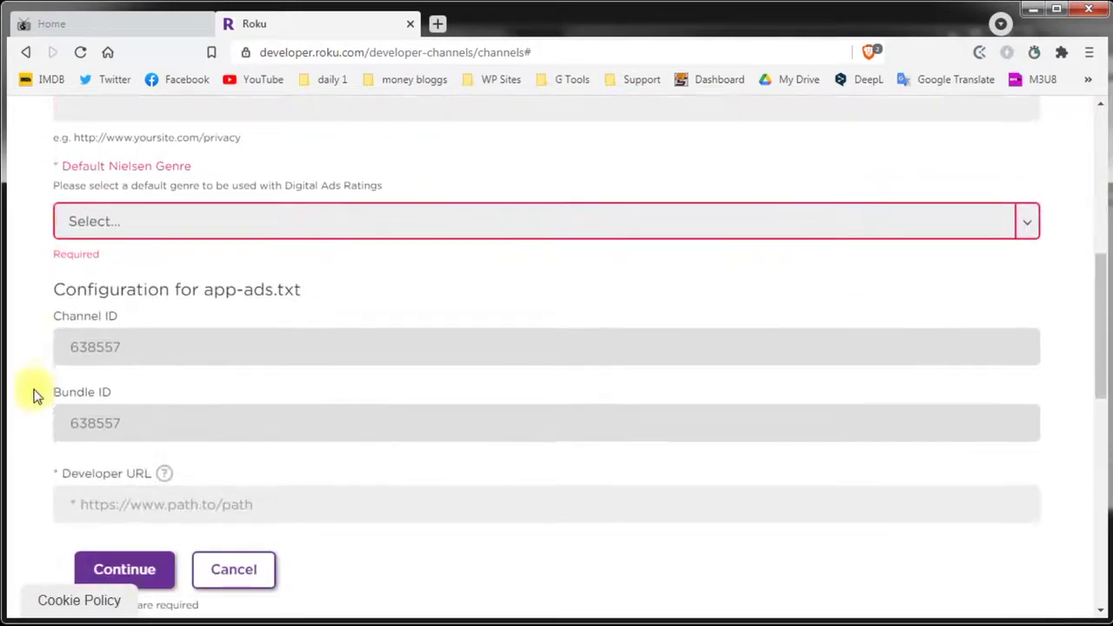
scroll(166, 374, "down", 1)
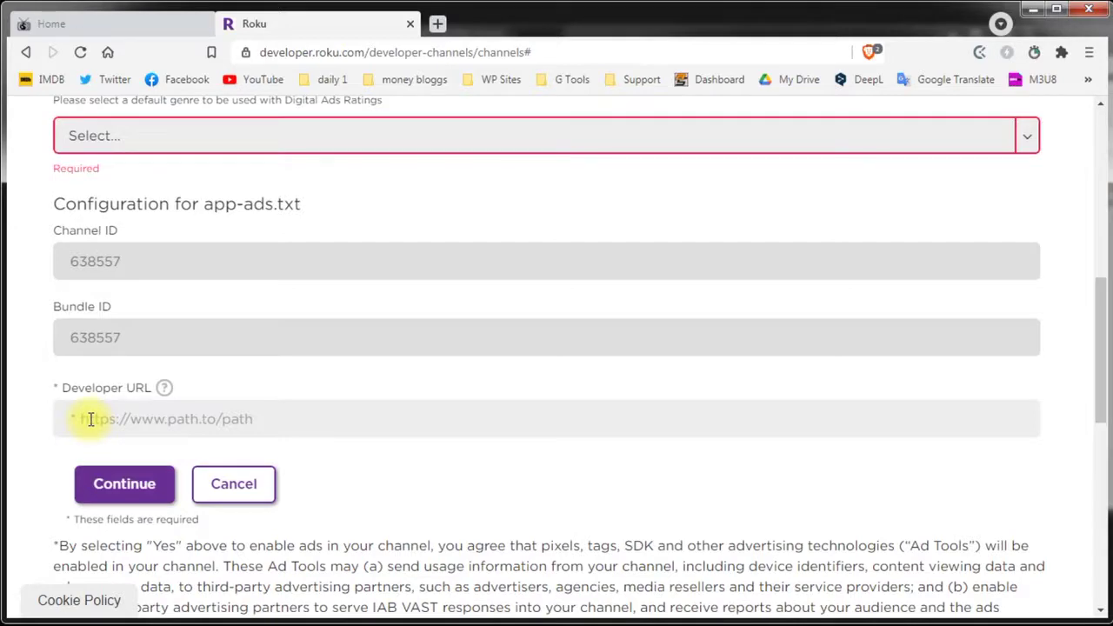
scroll(87, 418, "down", 2)
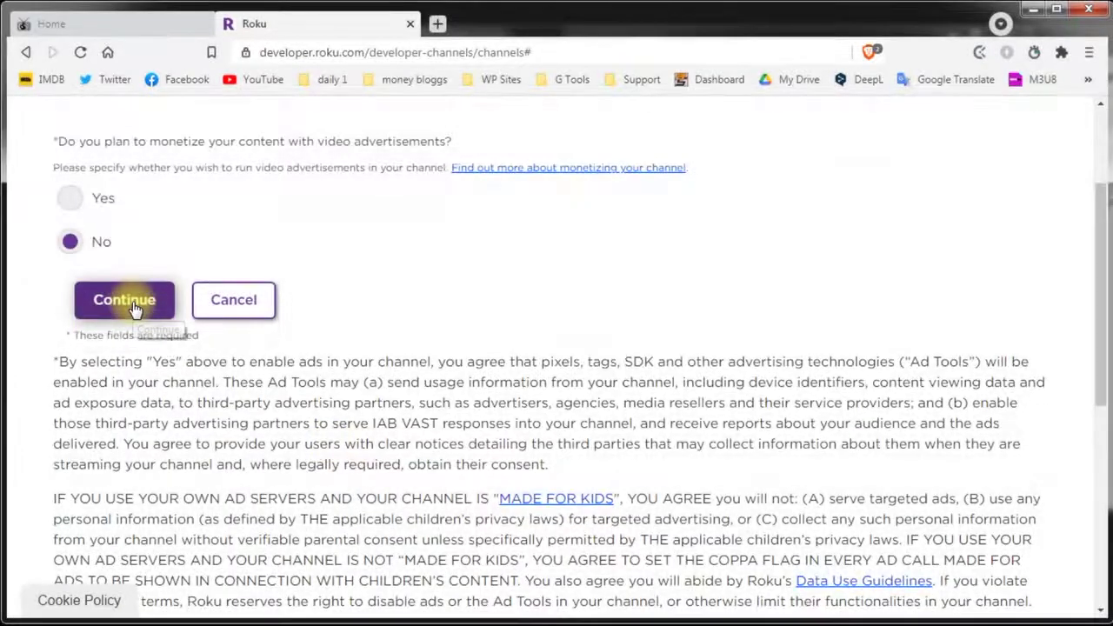
left_click(132, 304)
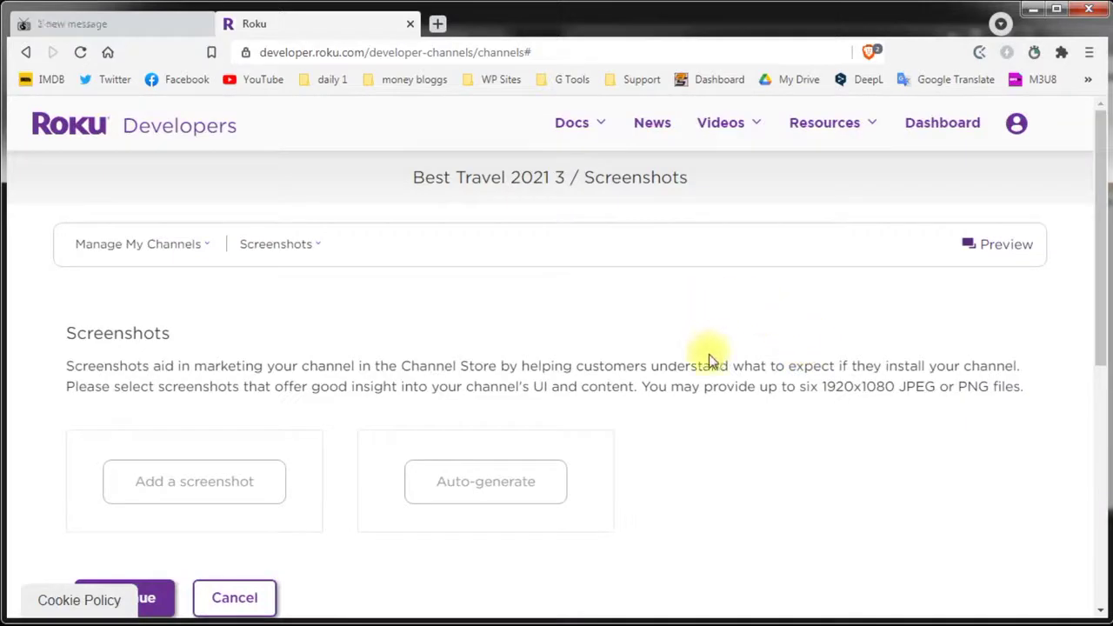
Step: Auto-generate a channel screenshot and highlight the '1920x1080 JPEG or PNG' requirement
scroll(729, 342, "down", 1)
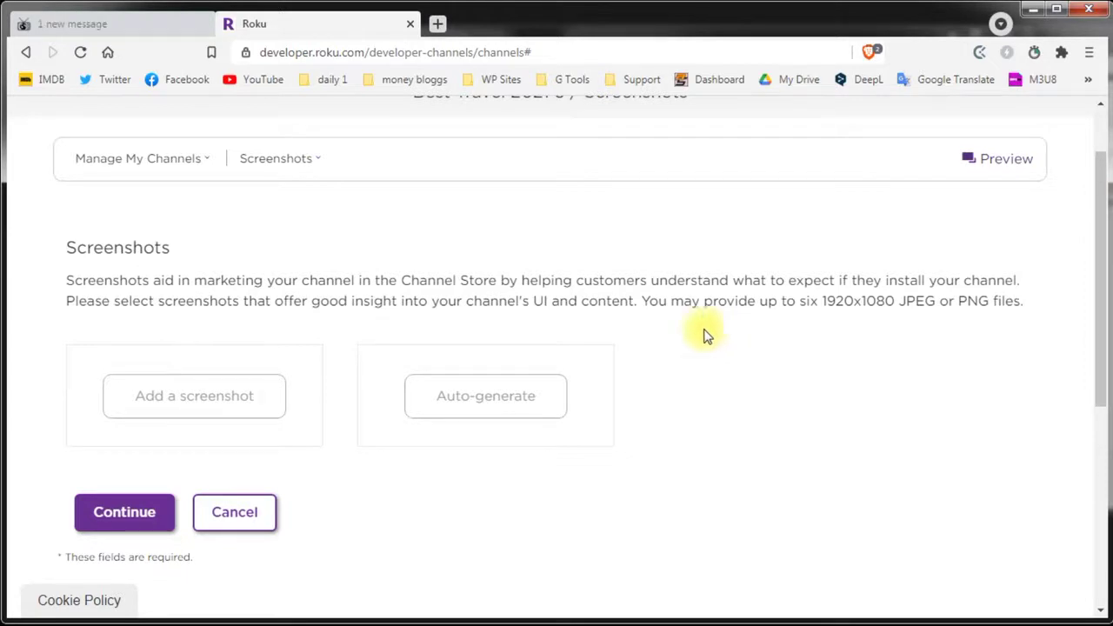
left_click(520, 407)
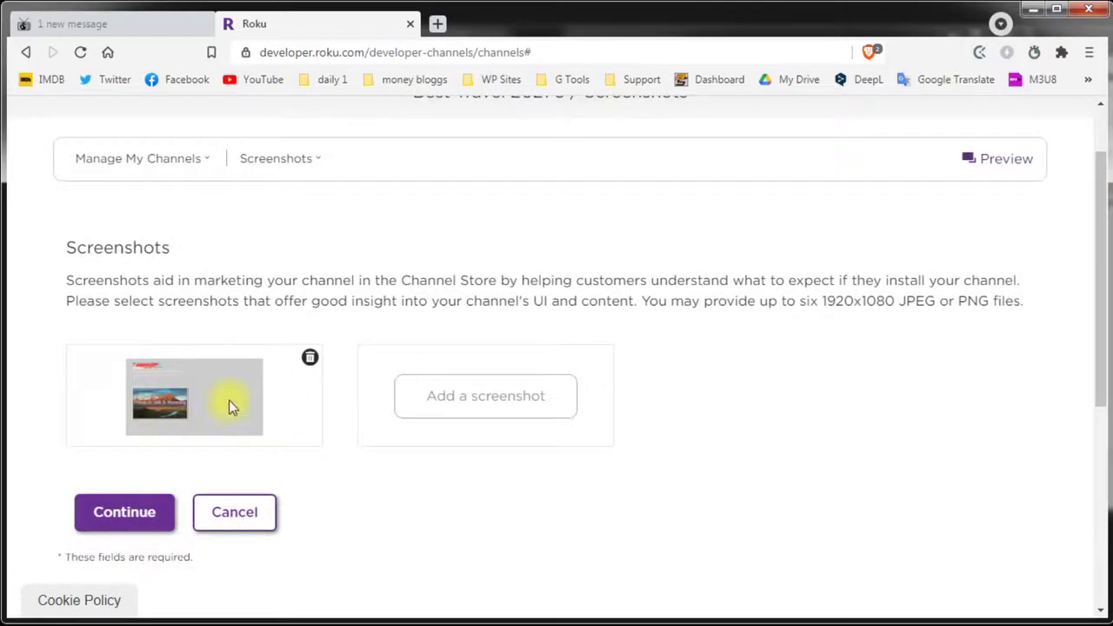
left_click_drag(823, 300, 990, 301)
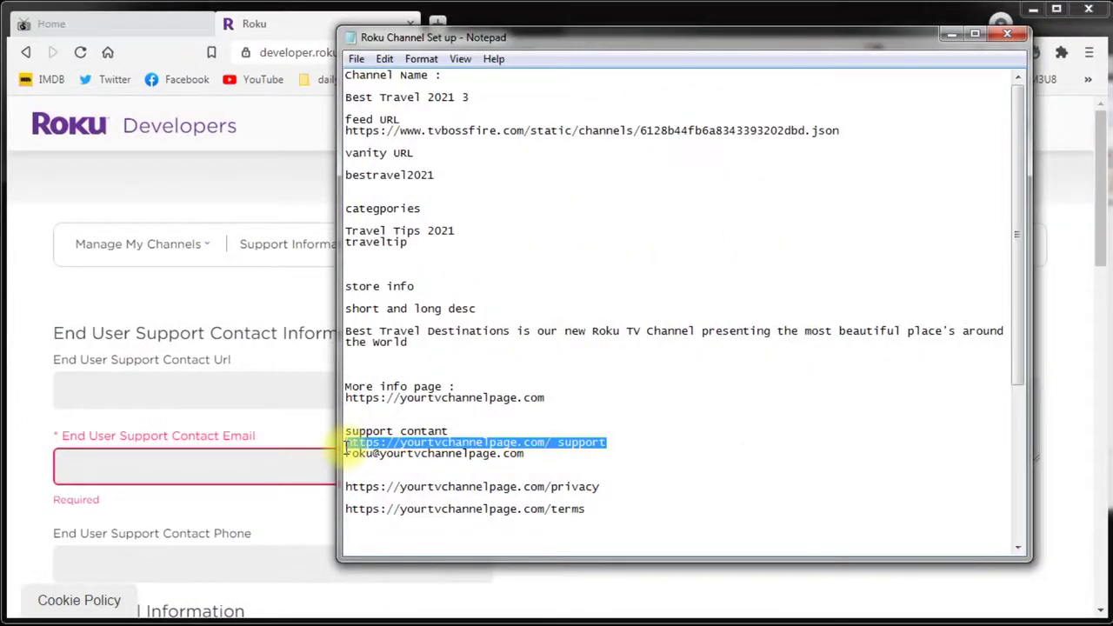
Step: Paste the support contact URL and the support email copied from the setup notes
left_click(95, 390)
type("https://yourtvchannelpage.com/ support")
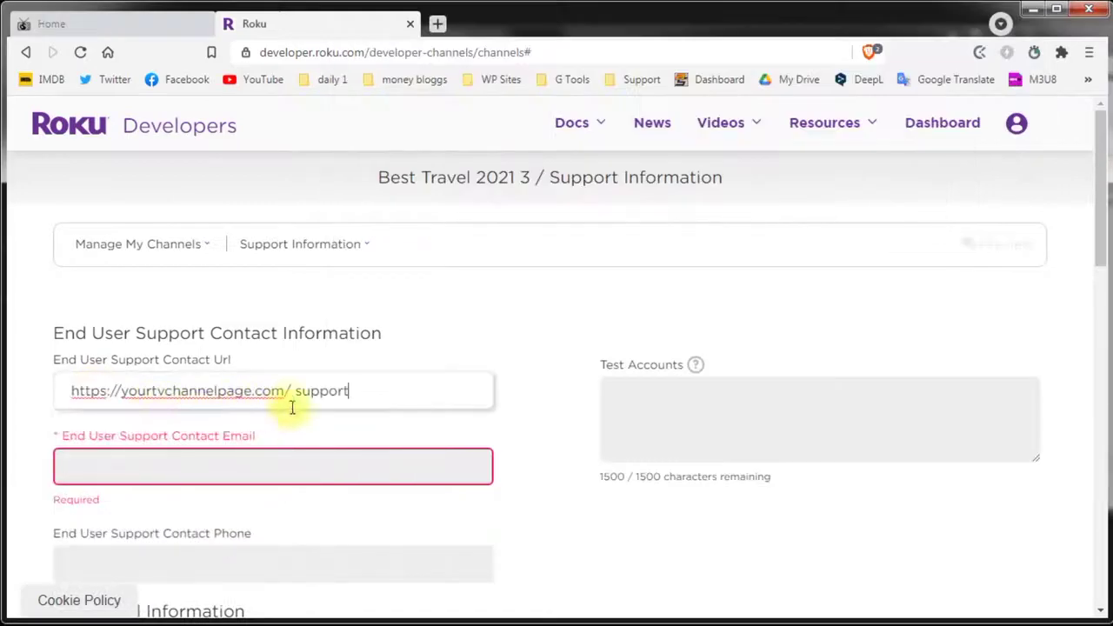
key("alt+Tab")
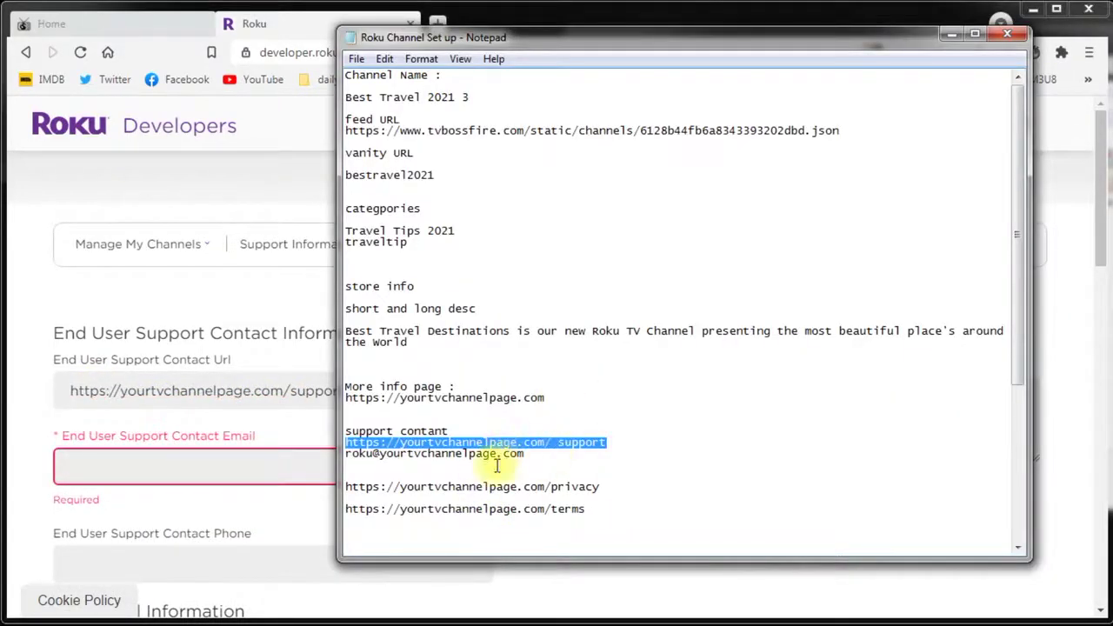
left_click_drag(527, 453, 348, 454)
key("ctrl+c")
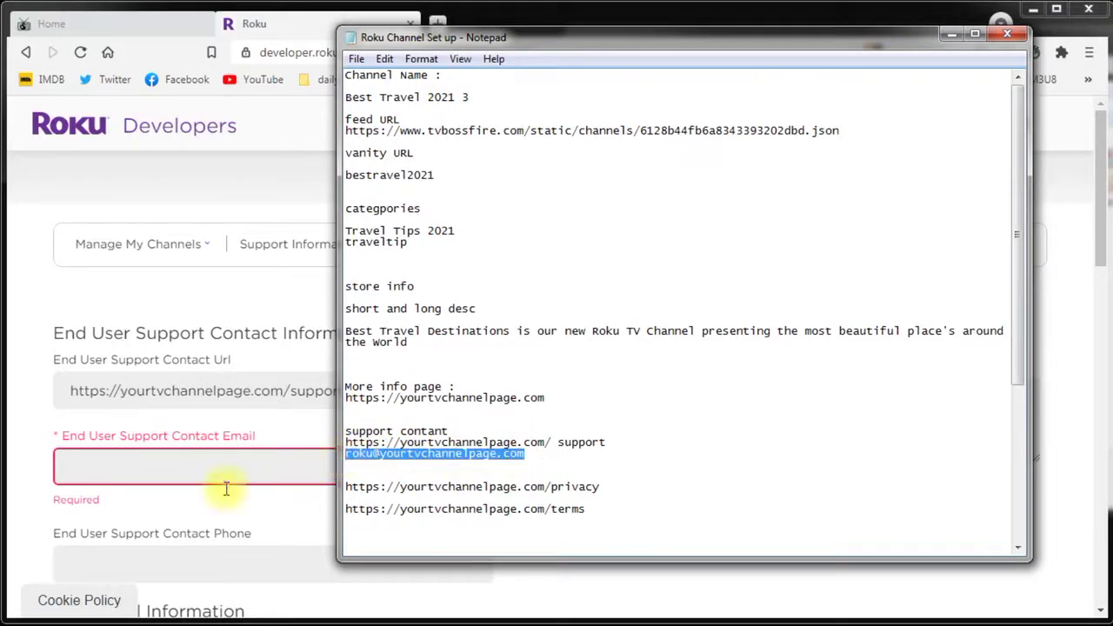
left_click(75, 473)
key("ctrl+v")
scroll(470, 473, "down", 3)
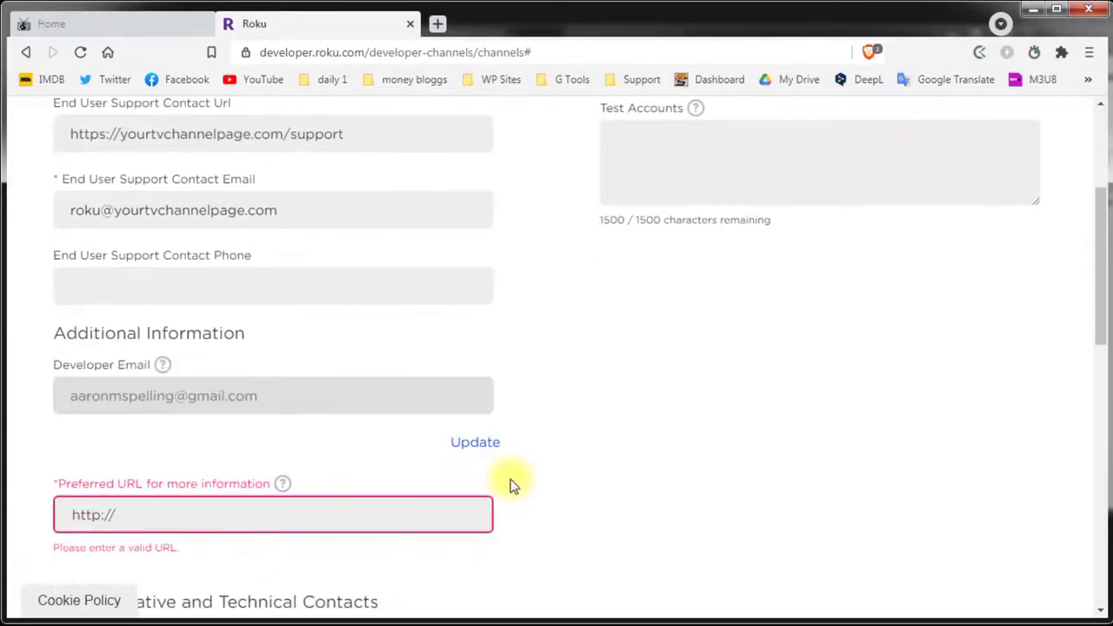
key("alt+Tab")
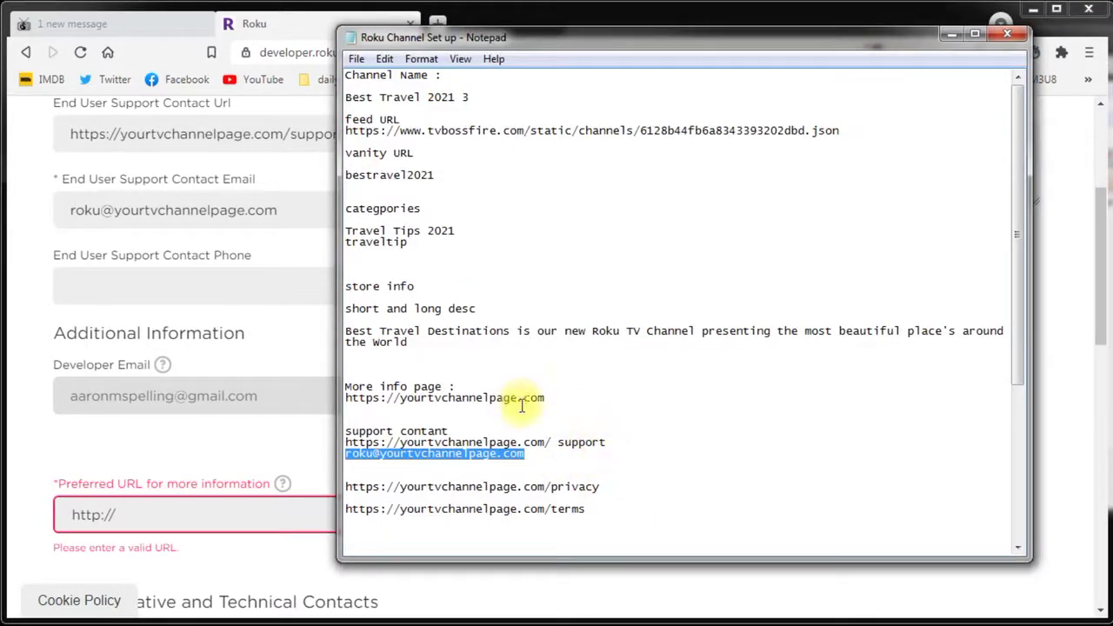
left_click_drag(548, 397, 346, 398)
key("ctrl+c")
left_click(137, 514)
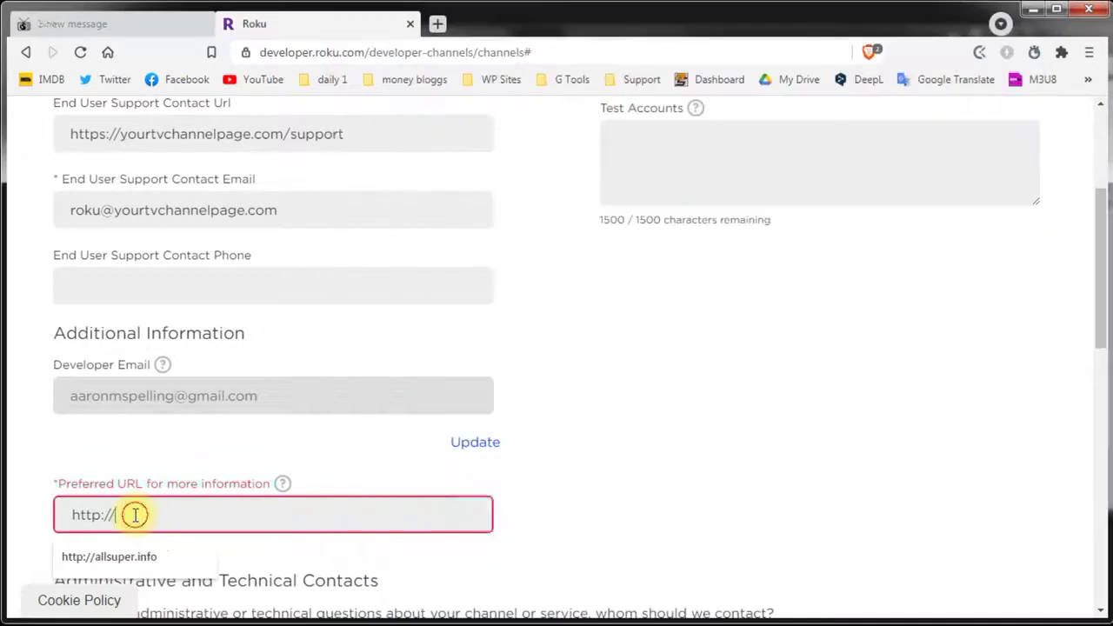
key("ctrl+a")
key("ctrl+v")
left_click(593, 514)
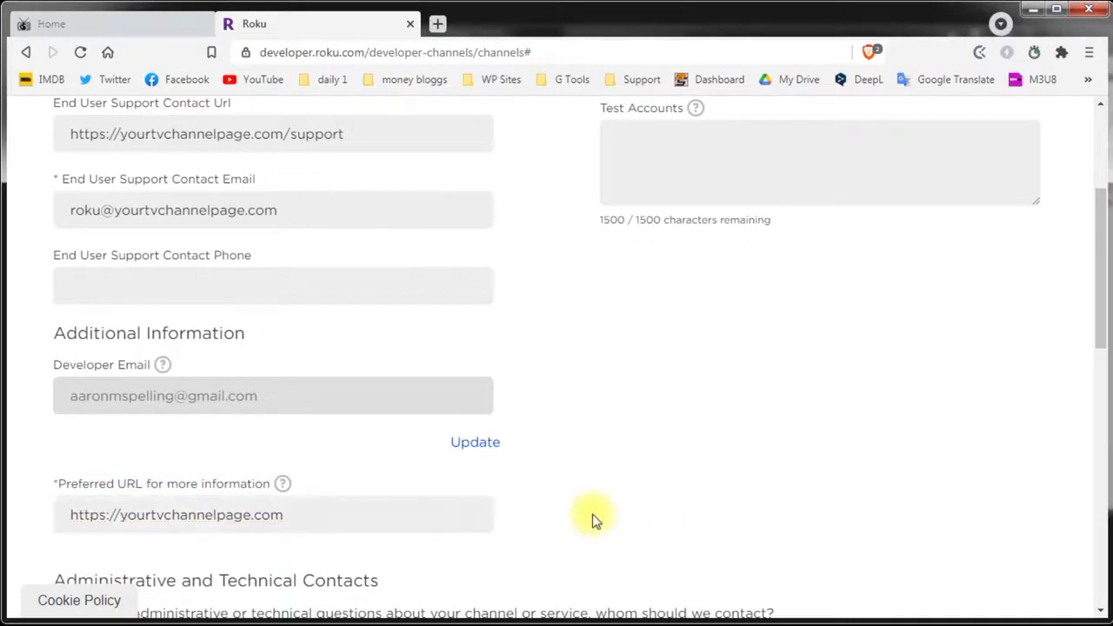
key("ctrl+shift+Tab")
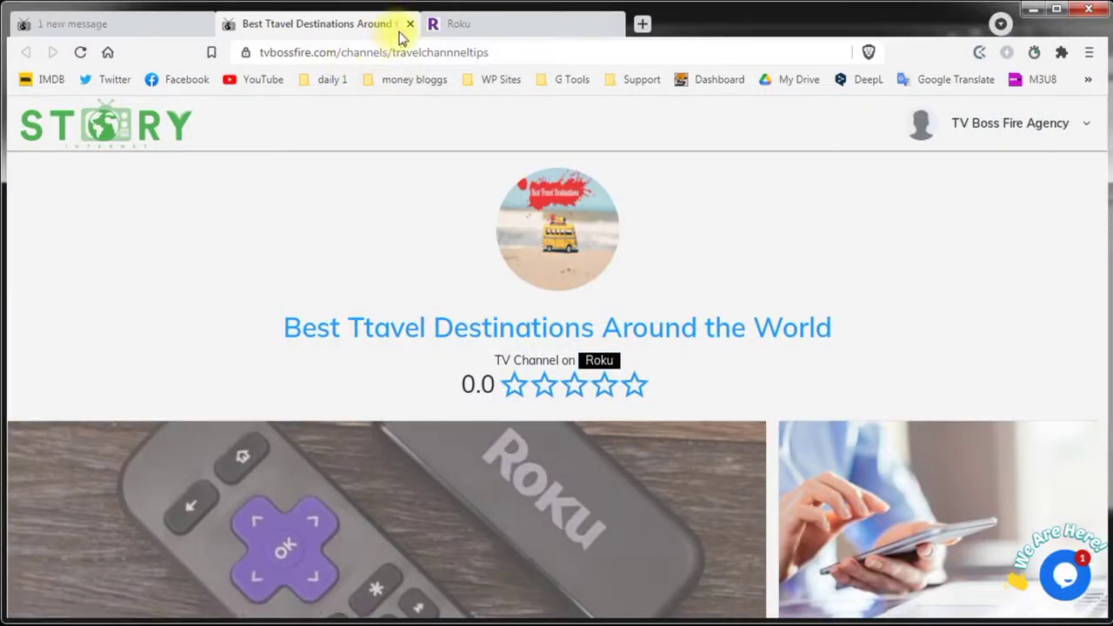
left_click(409, 24)
Step: Paste the contact name into both the administrative and technical contact name fields
left_click(281, 23)
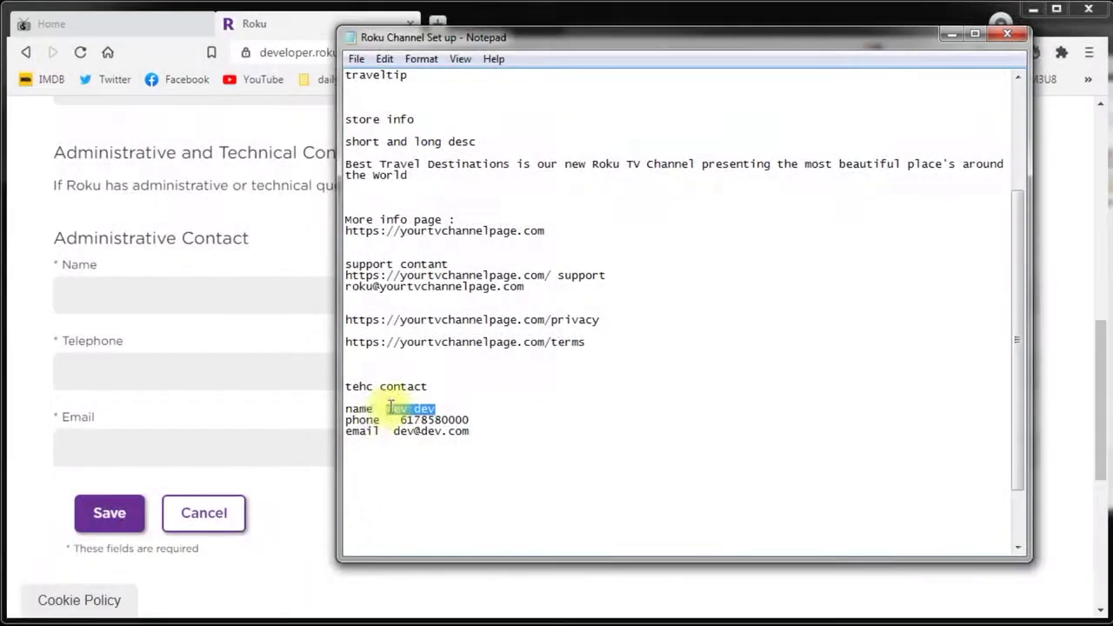
left_click(96, 302)
key("ctrl+v")
left_click(636, 290)
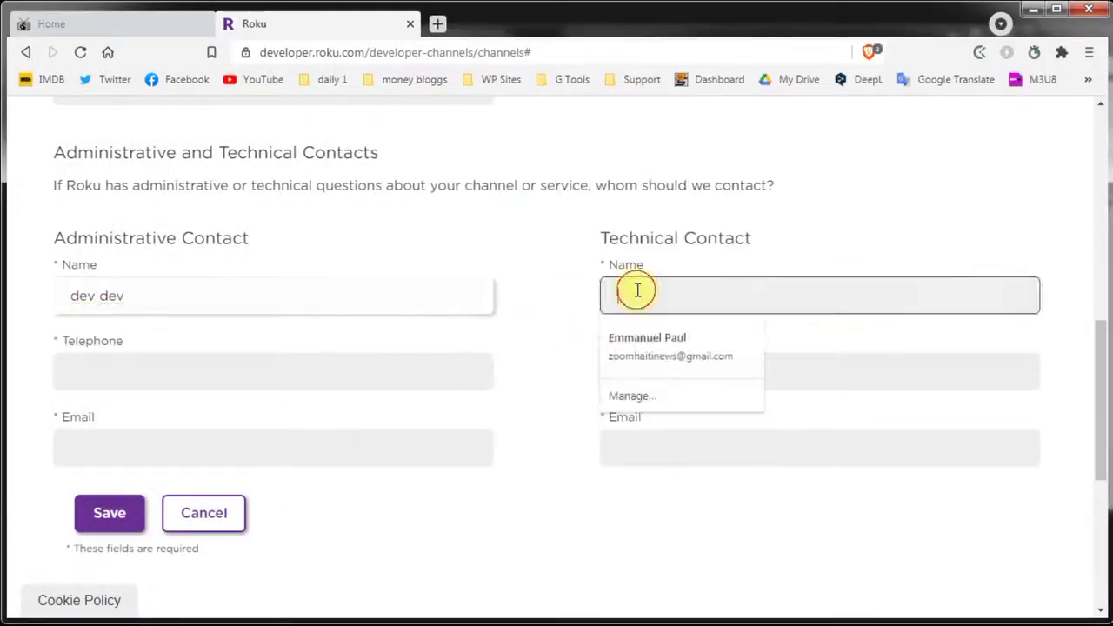
key("ctrl+v")
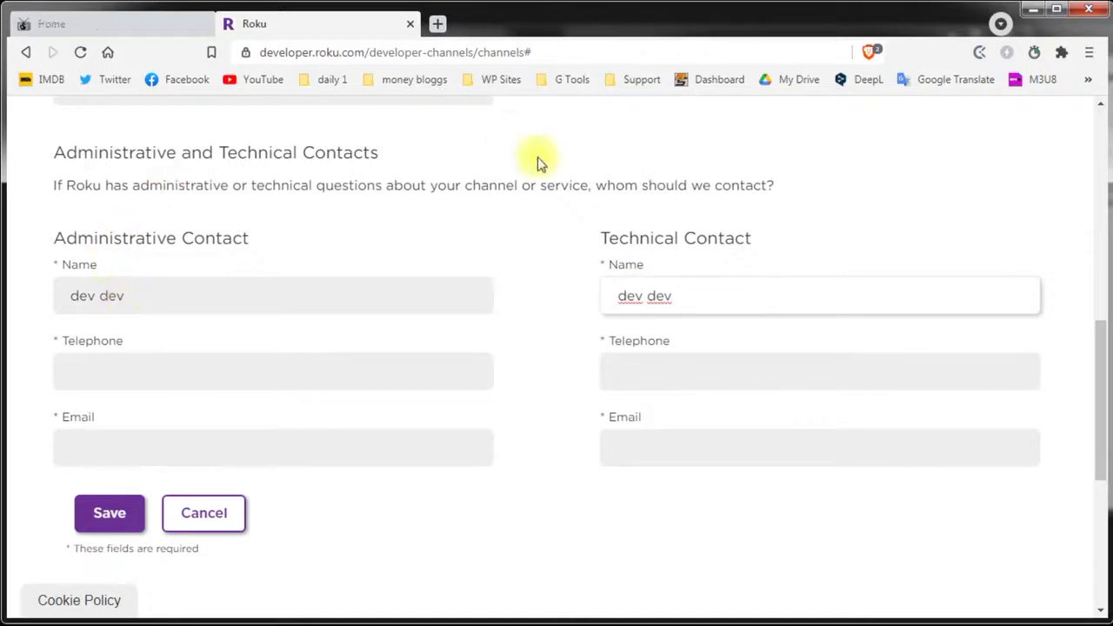
left_click(541, 264)
Step: Copy the contact phone number from the notes into both telephone fields
key("alt+Tab")
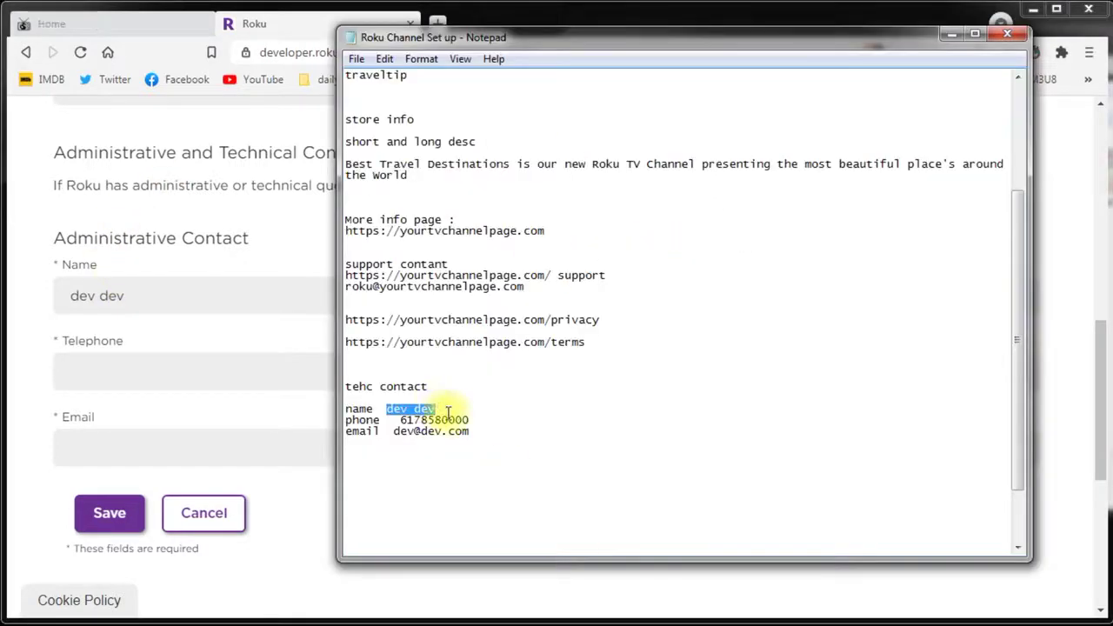
left_click_drag(470, 421, 401, 421)
key("ctrl+c")
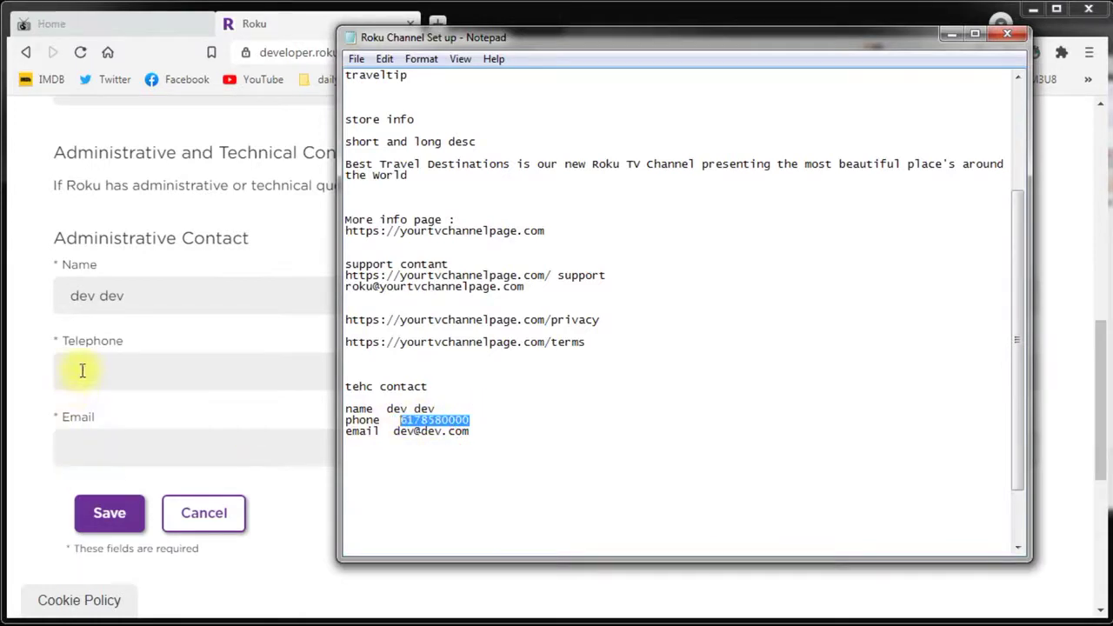
left_click(82, 370)
key("ctrl+v")
left_click(646, 368)
key("ctrl+v")
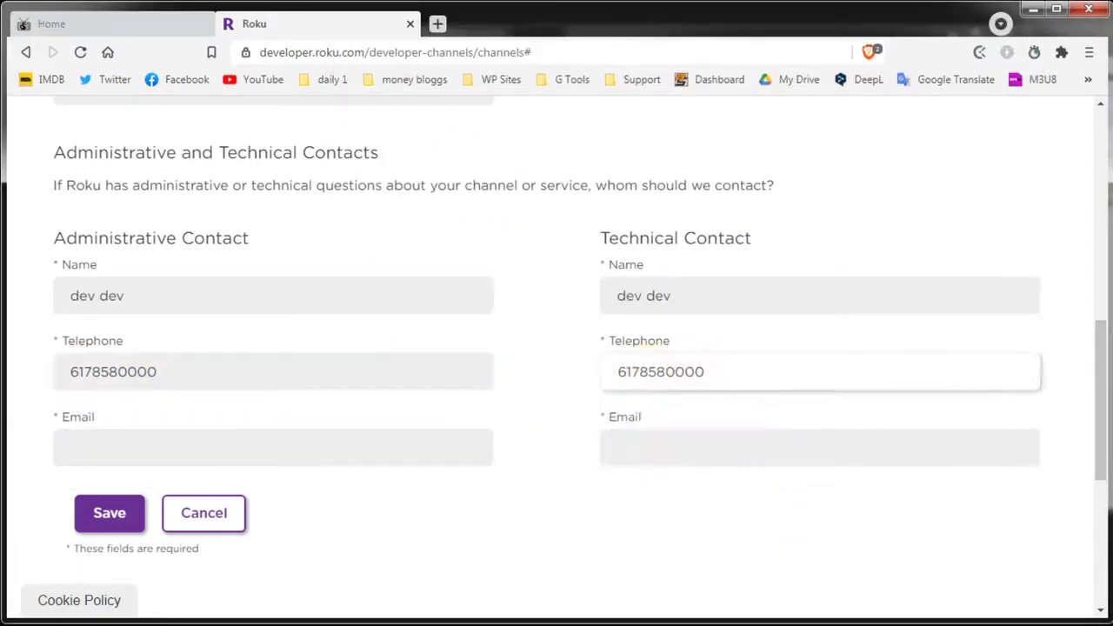
Step: Copy the contact email from the notes into both email fields
key("alt+Tab")
left_click_drag(471, 431, 406, 433)
key("ctrl+c")
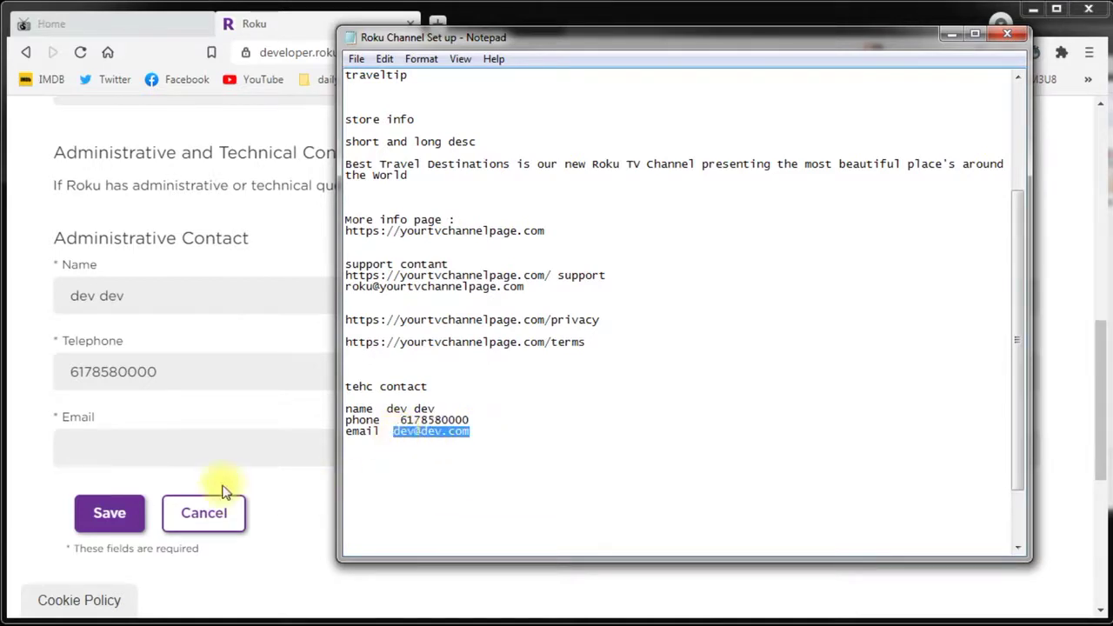
left_click(67, 455)
key("ctrl+v")
left_click(631, 450)
key("ctrl+v")
left_click(517, 509)
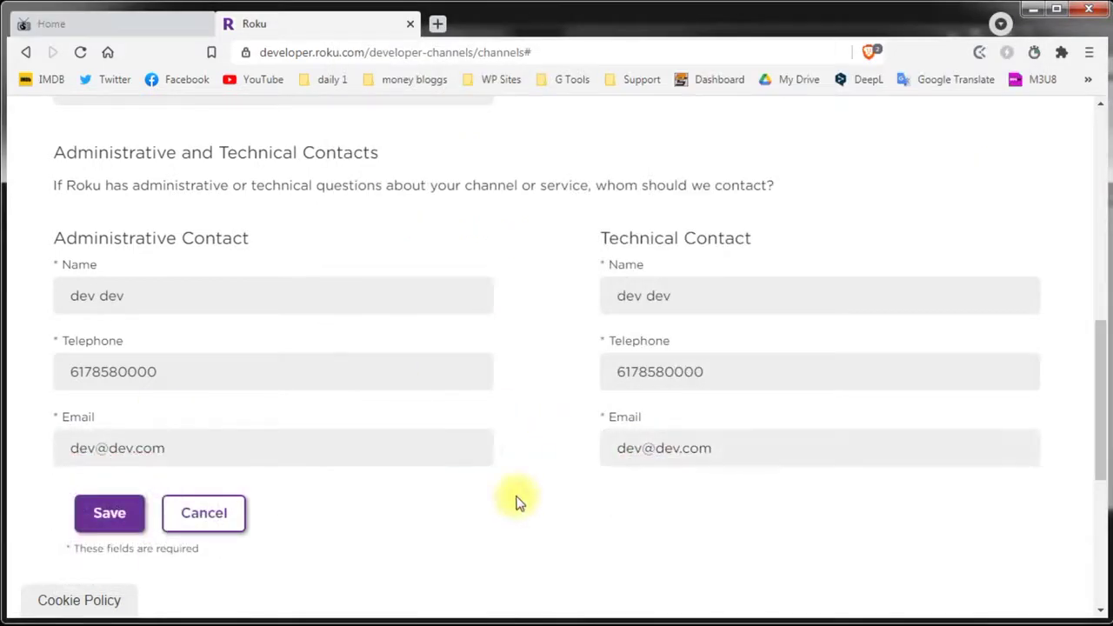
scroll(517, 503, "down", 1)
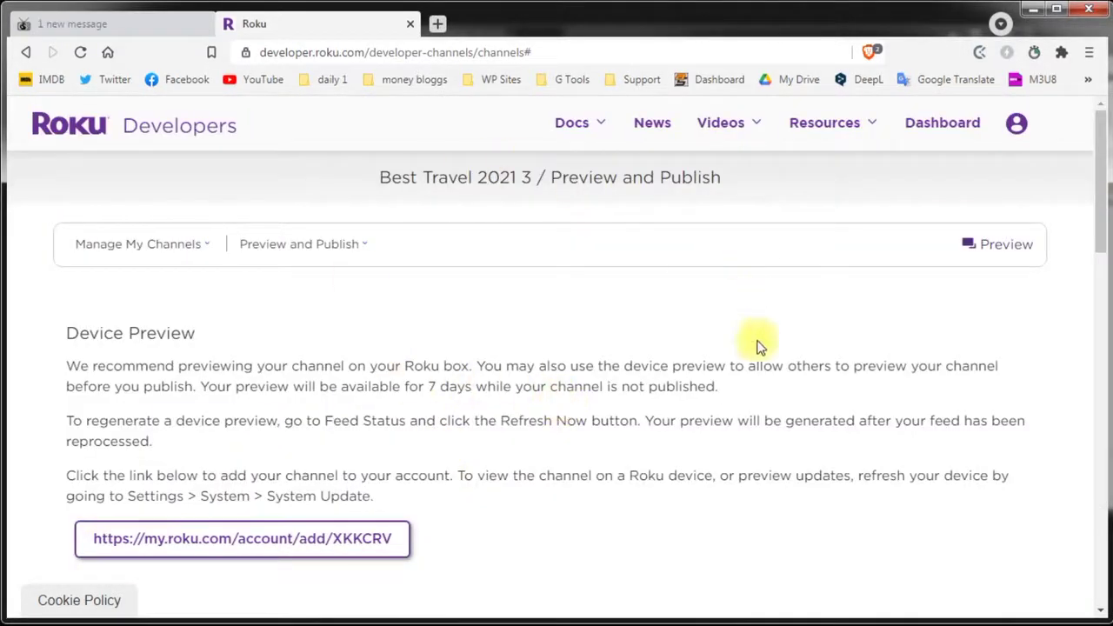
Step: Open the warning-flagged Feed Status report from the Publishing Checklist to review the adBreak error
scroll(726, 396, "down", 1)
scroll(726, 385, "down", 2)
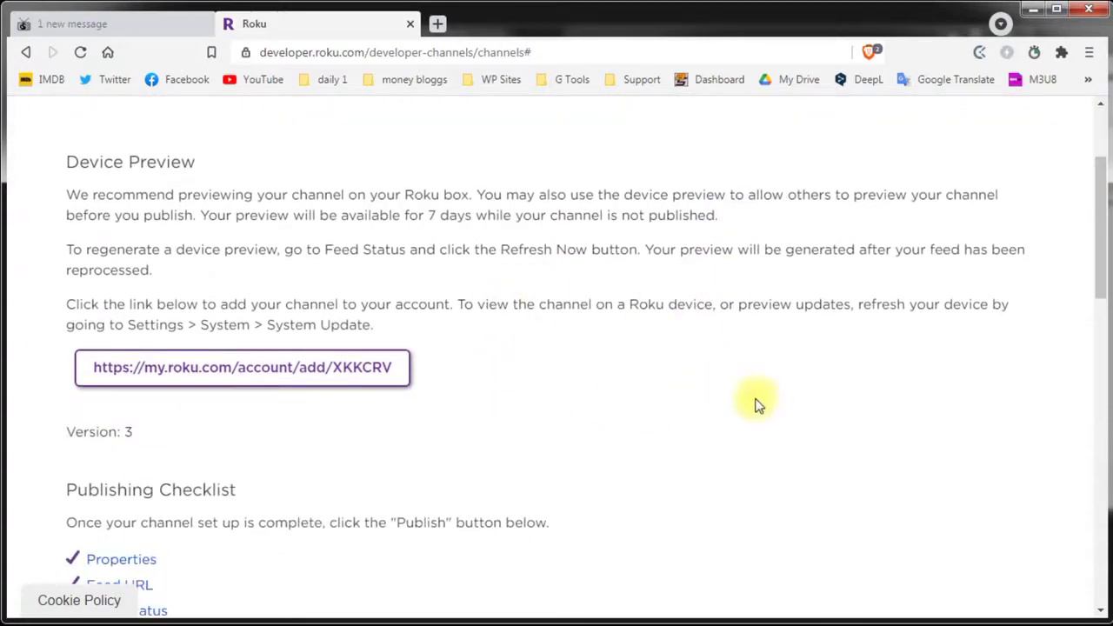
scroll(755, 402, "down", 2)
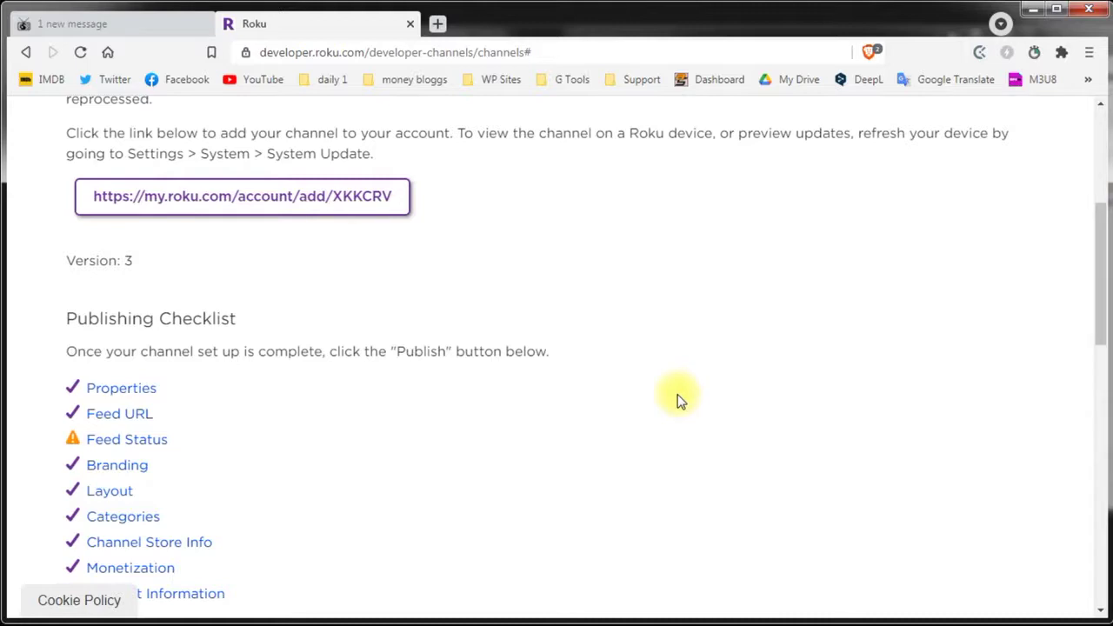
scroll(357, 431, "down", 1)
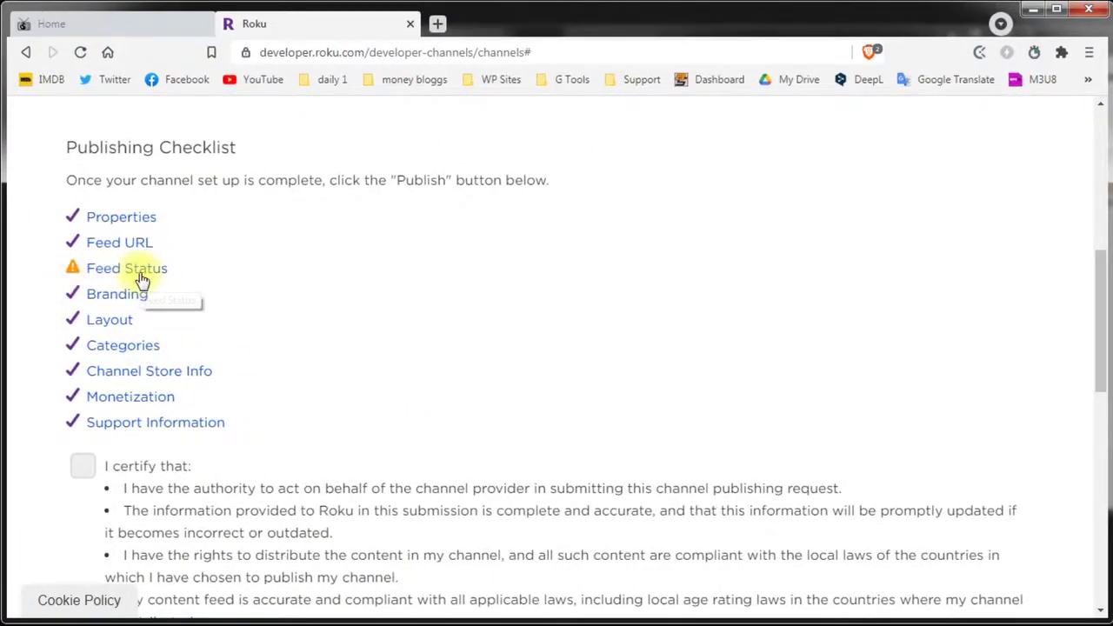
left_click(136, 272)
scroll(402, 323, "down", 2)
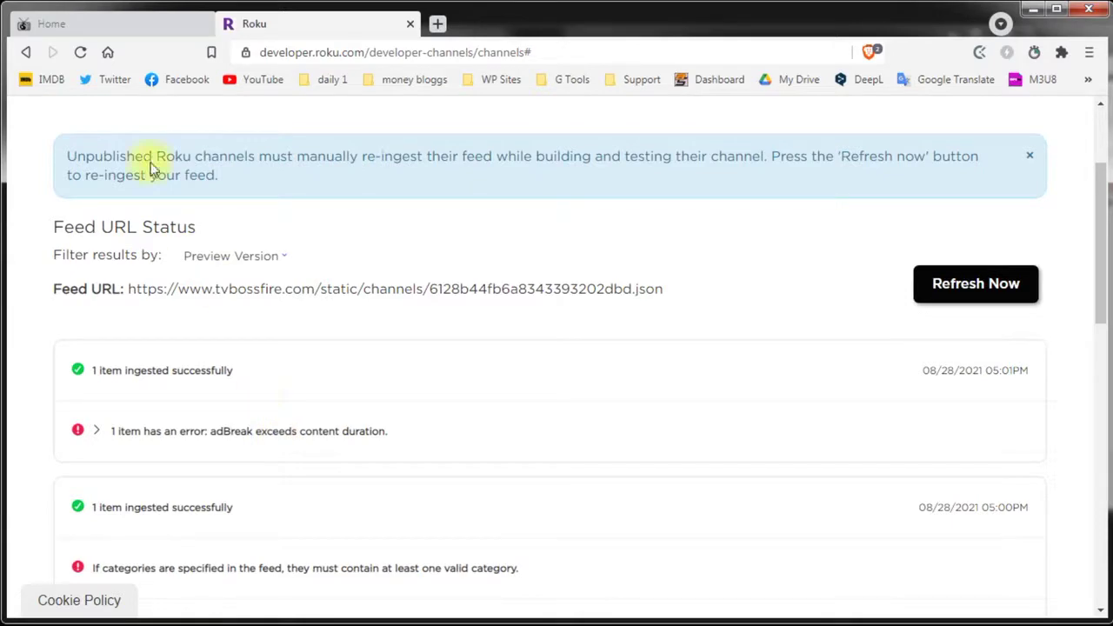
left_click(97, 27)
Step: In the VIDEOS step, confirm the 261-second duration with empty ad breaks and save the channel
scroll(798, 256, "up", 2)
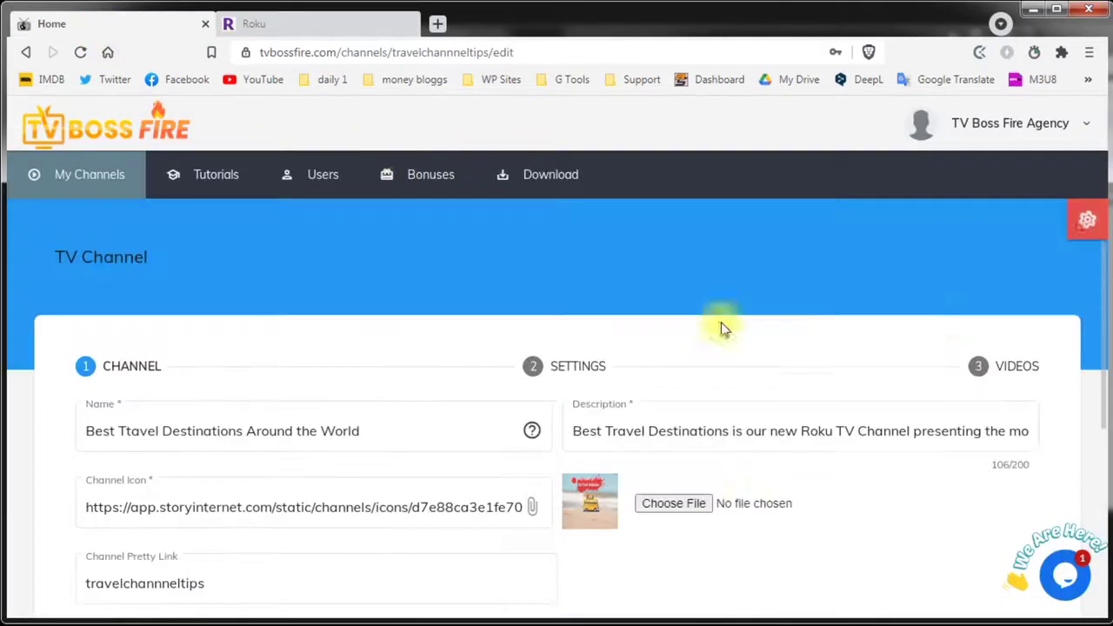
left_click(1014, 374)
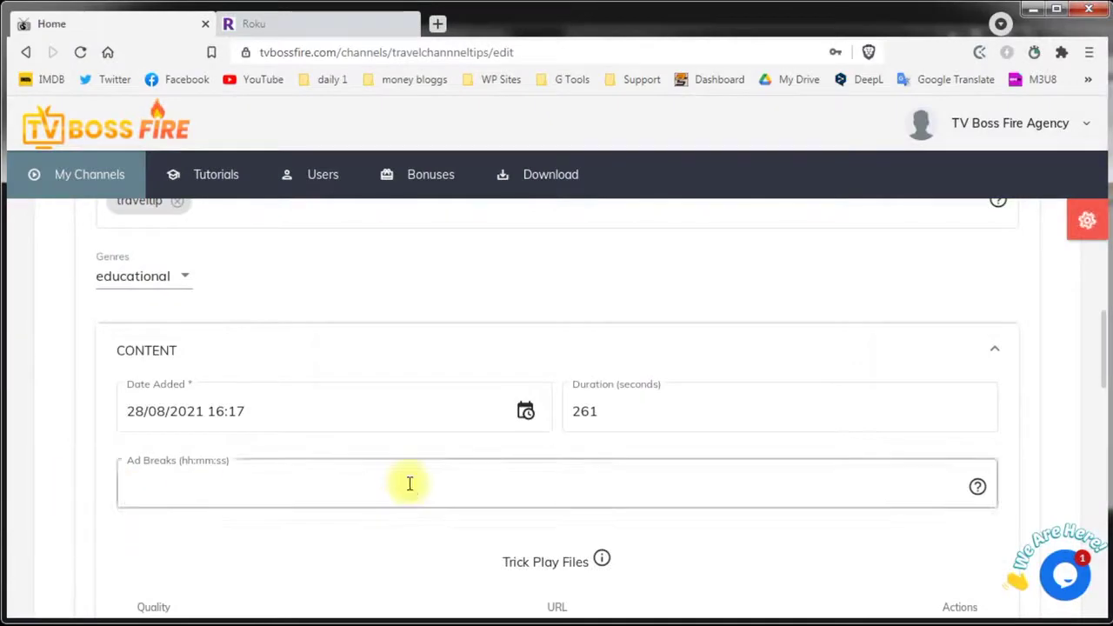
left_click(590, 416)
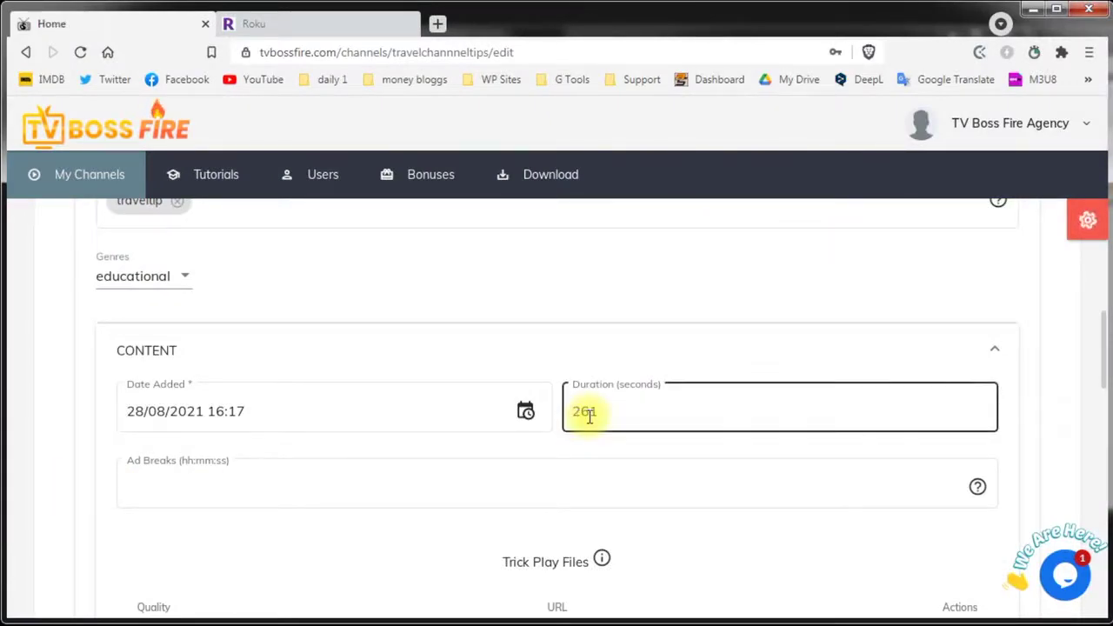
scroll(957, 456, "down", 10)
scroll(937, 461, "down", 5)
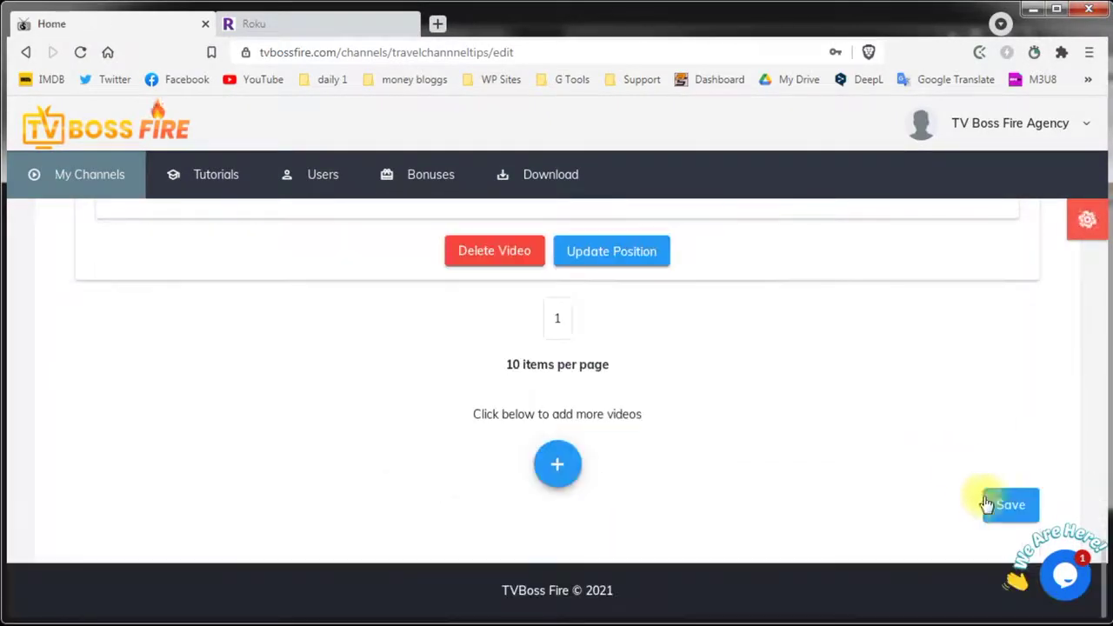
left_click(1006, 508)
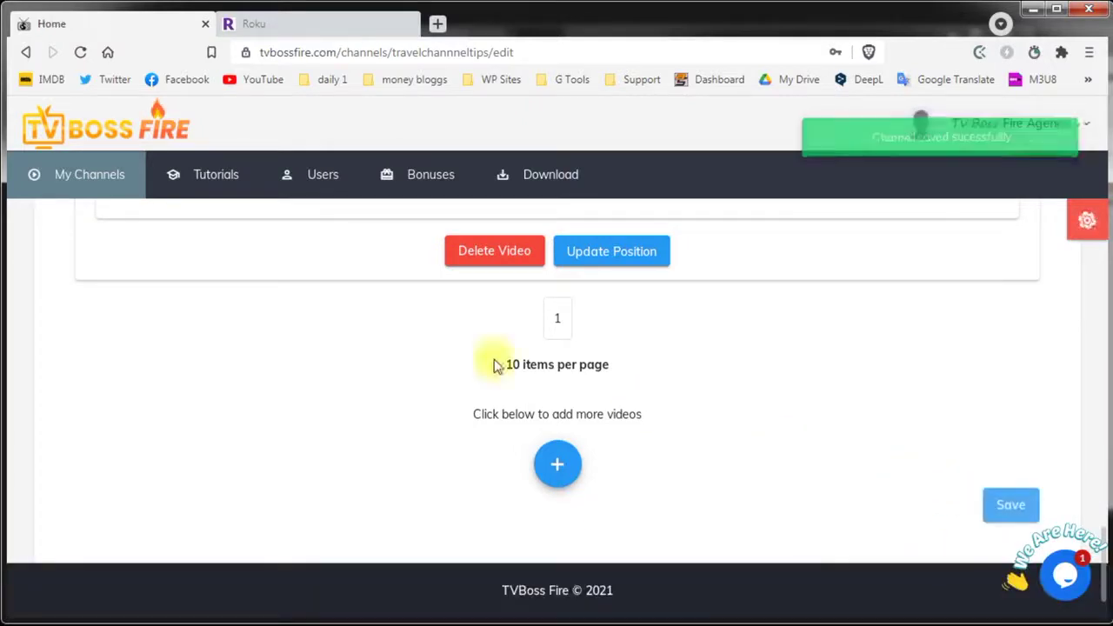
left_click(267, 30)
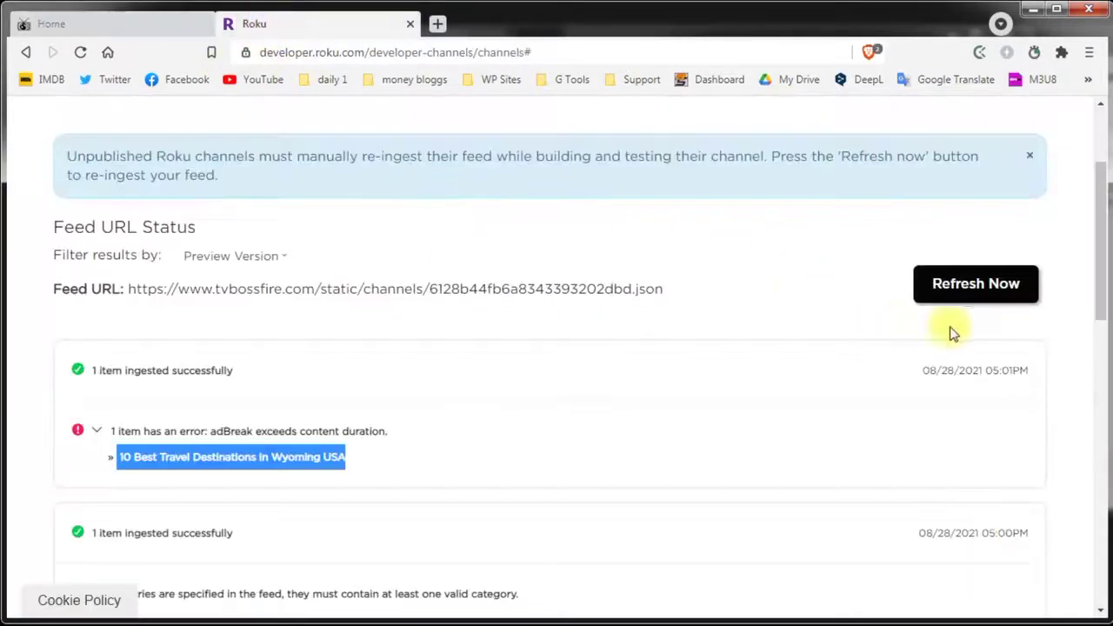
Step: Refresh the feed ingestion with Refresh Now, then go to the Preview and Publish page
left_click(961, 286)
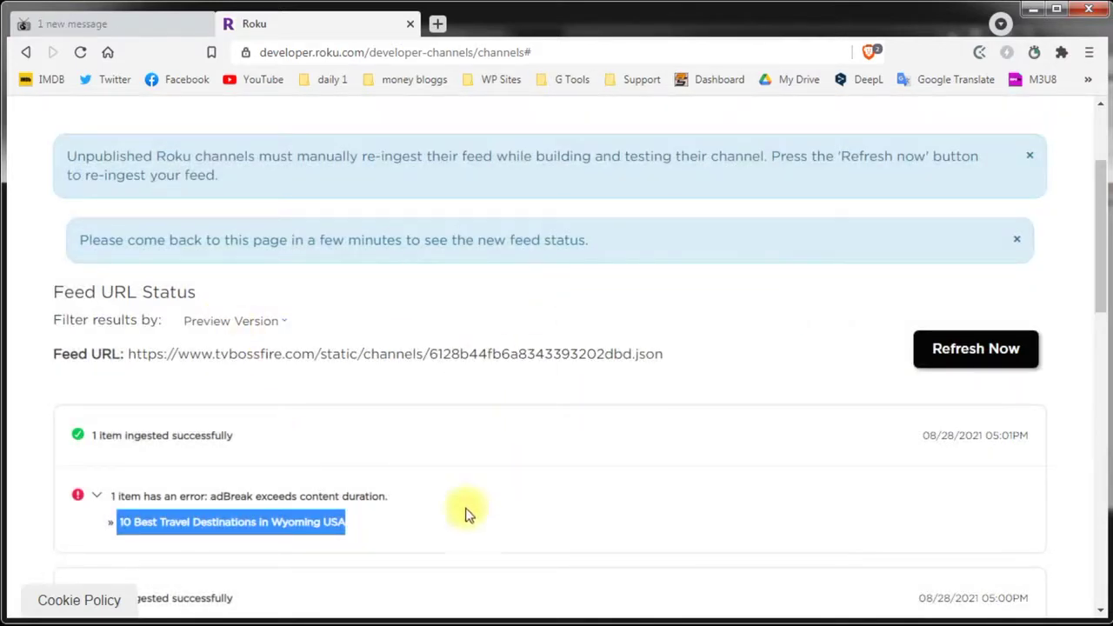
left_click(414, 390)
scroll(377, 393, "up", 2)
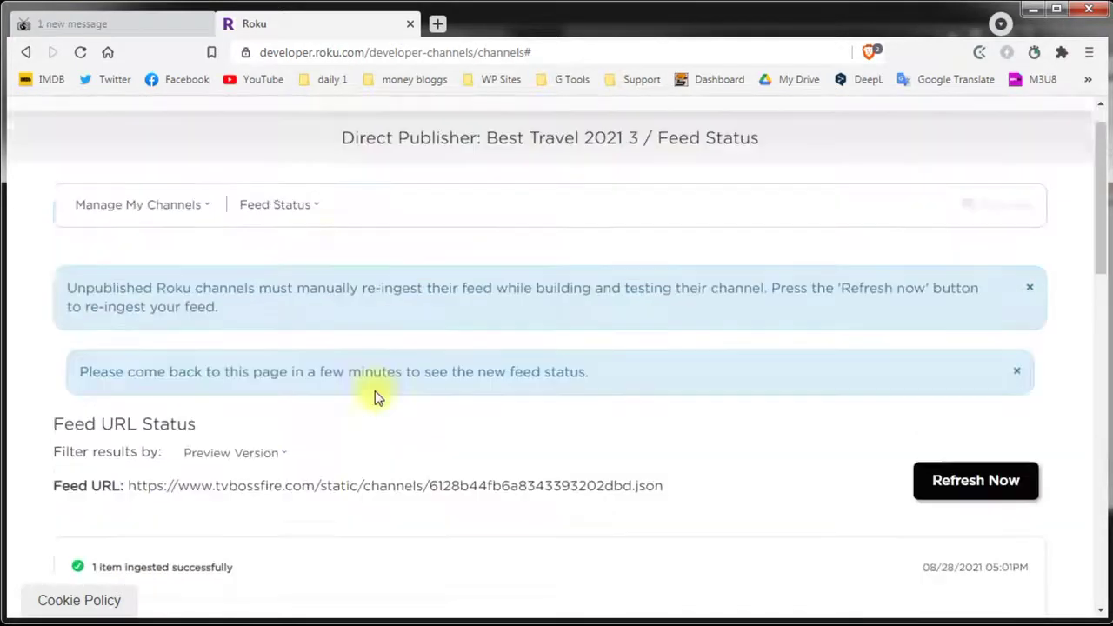
left_click(276, 247)
scroll(322, 423, "down", 3)
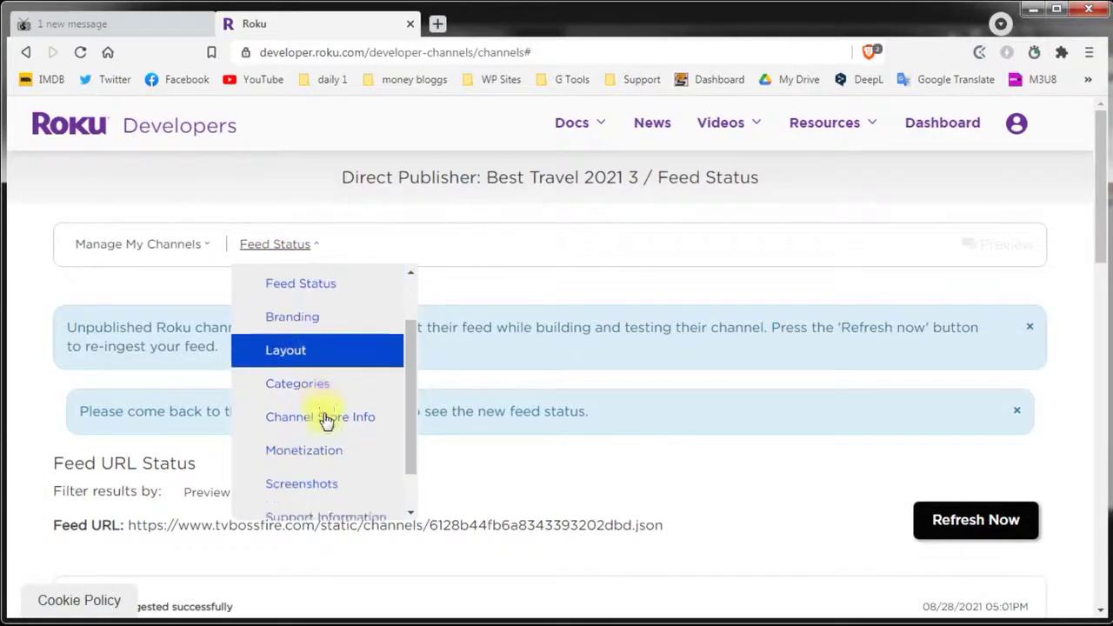
left_click(300, 507)
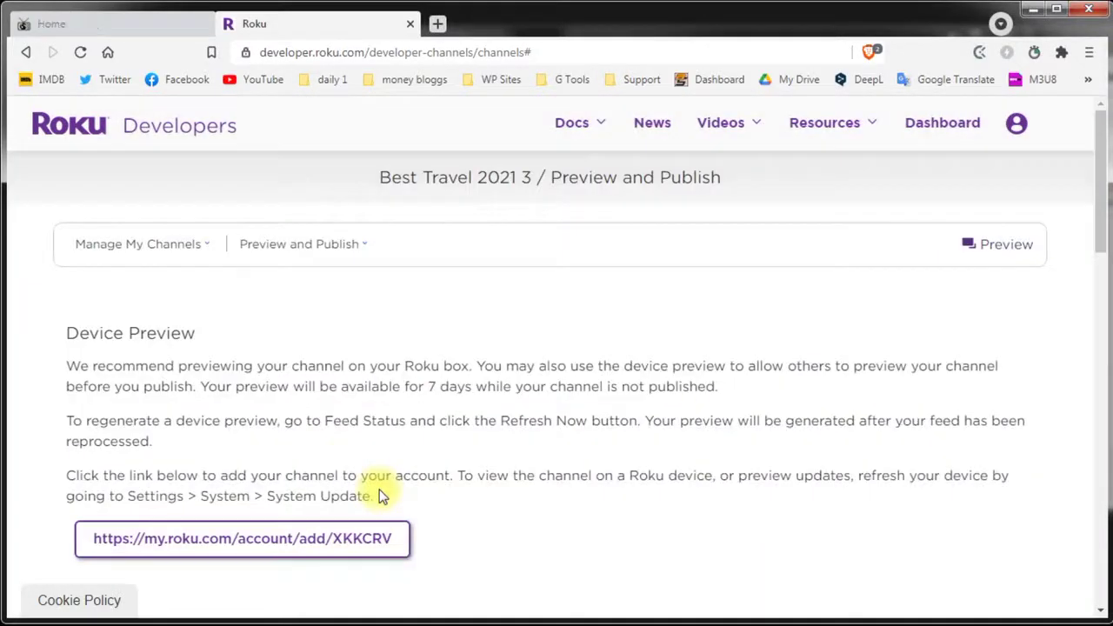
scroll(356, 457, "down", 4)
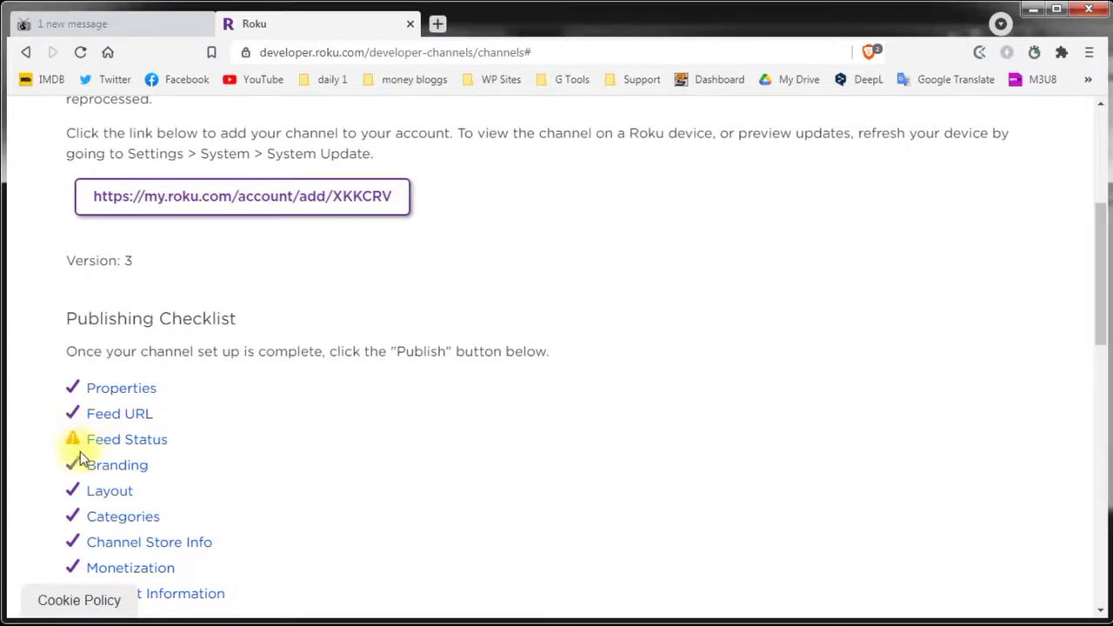
scroll(273, 440, "down", 5)
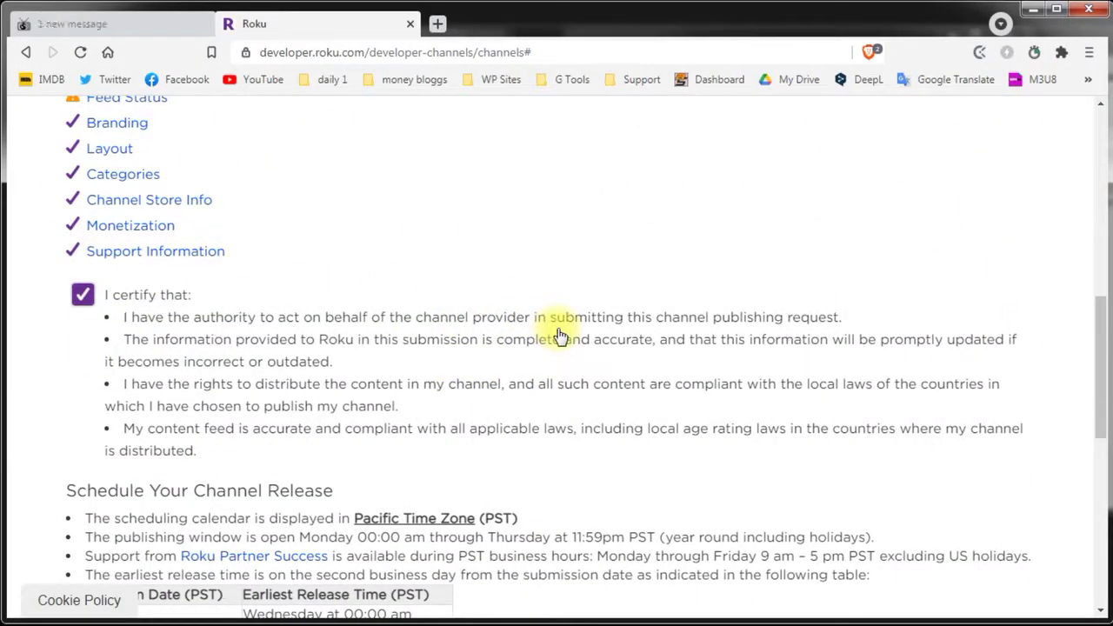
Step: Pick 08/31/2021 10:00 in the release-scheduling dialog, then close it without scheduling
scroll(548, 330, "down", 1)
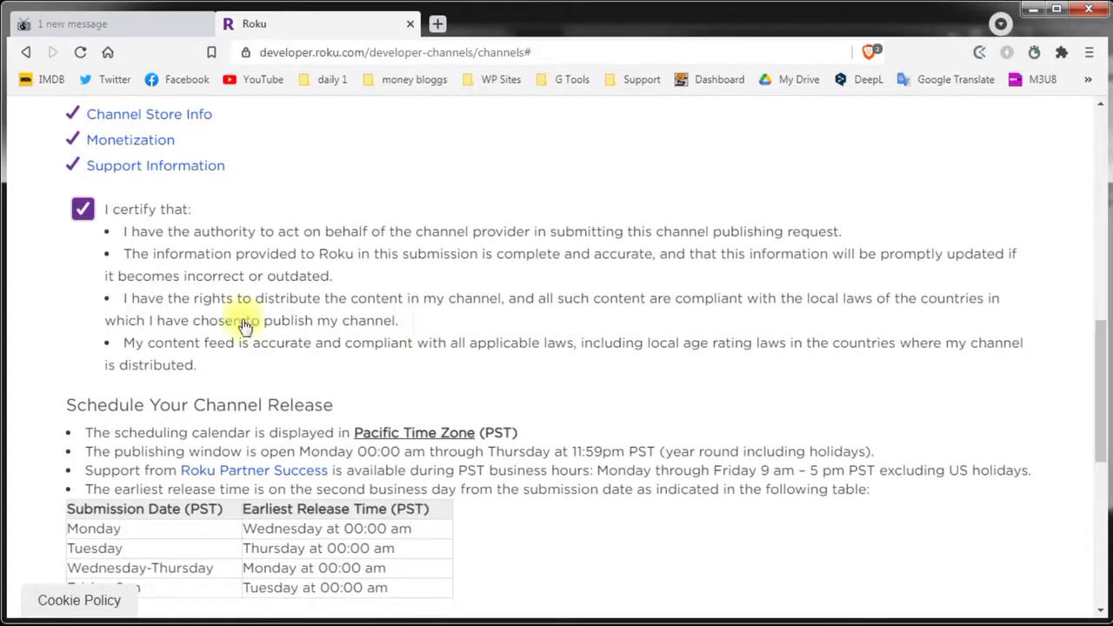
scroll(609, 365, "down", 2)
scroll(631, 367, "down", 1)
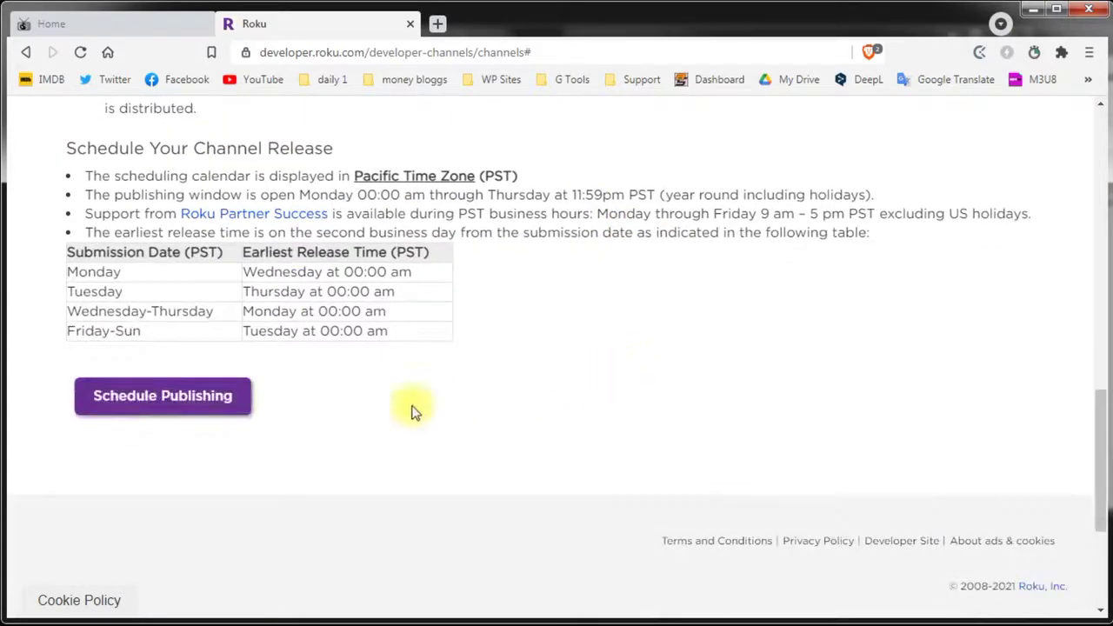
left_click(150, 405)
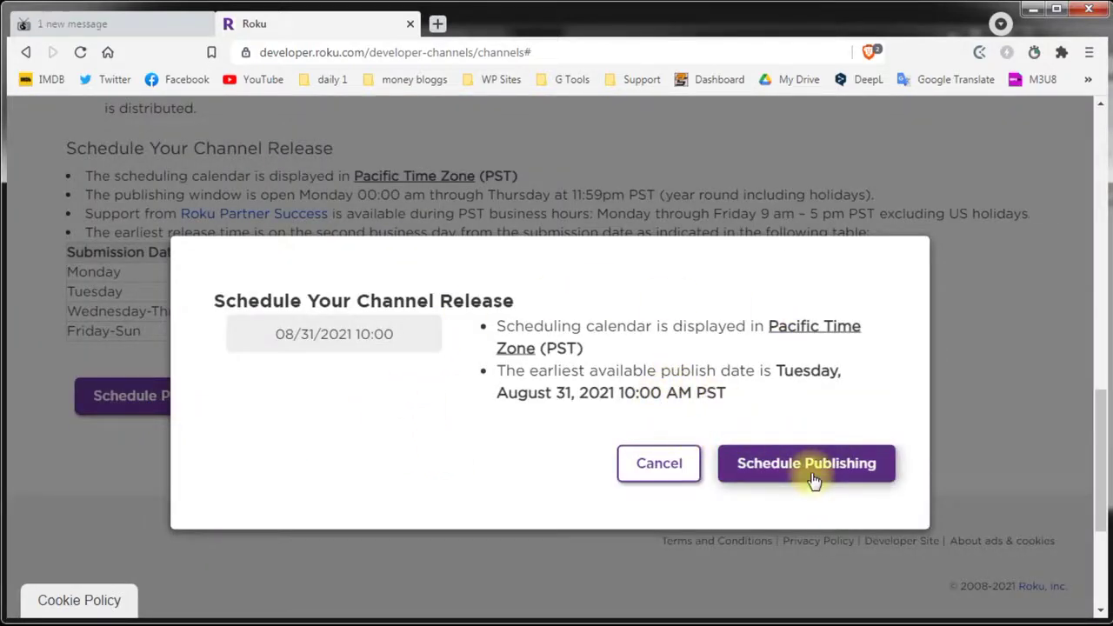
left_click(316, 335)
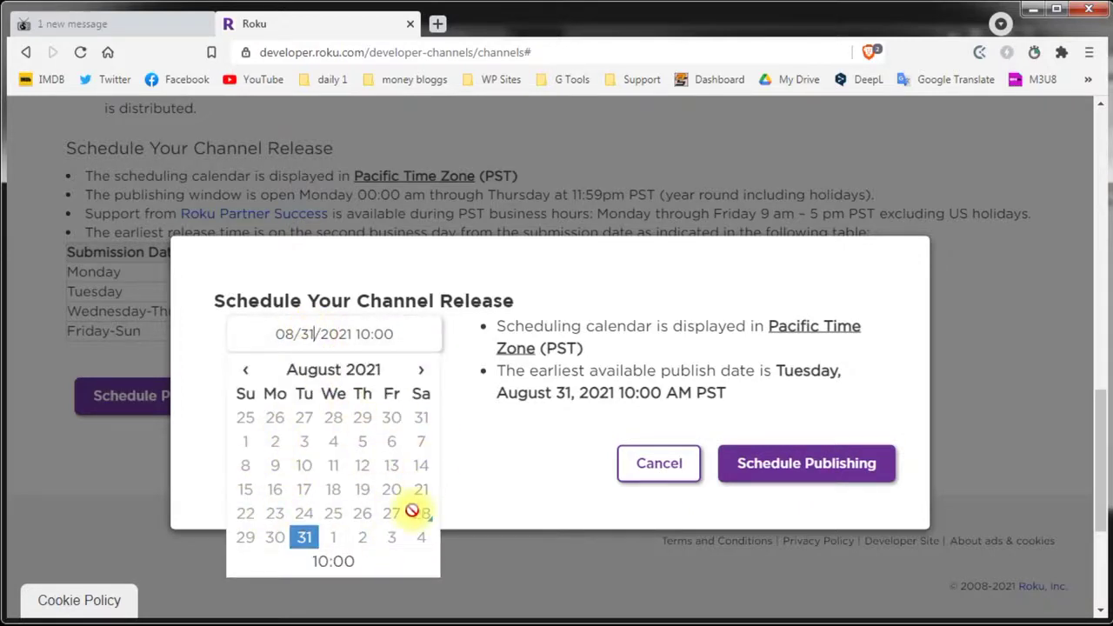
left_click(550, 489)
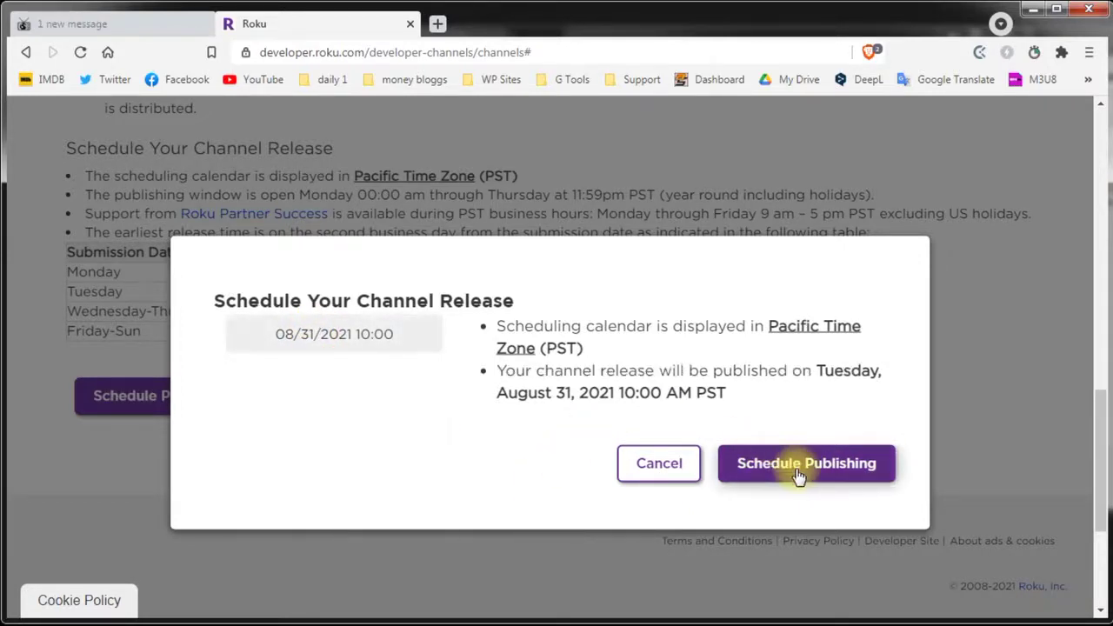
left_click(643, 469)
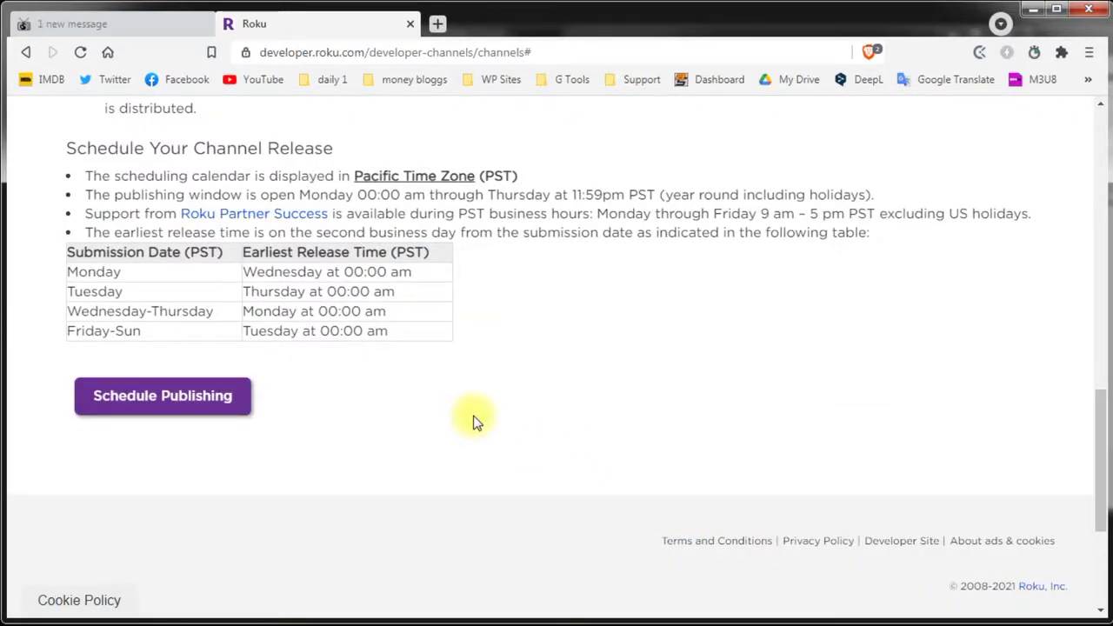
Step: Return to the top of the dashboard and go to the Manage My Channels list
scroll(470, 413, "up", 9)
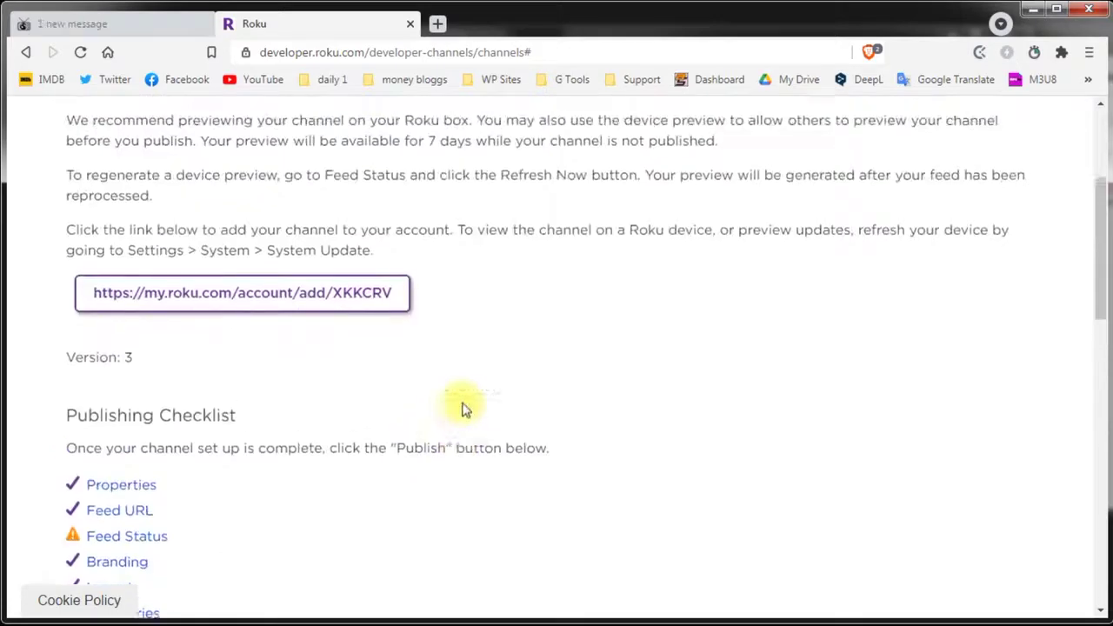
scroll(464, 409, "up", 2)
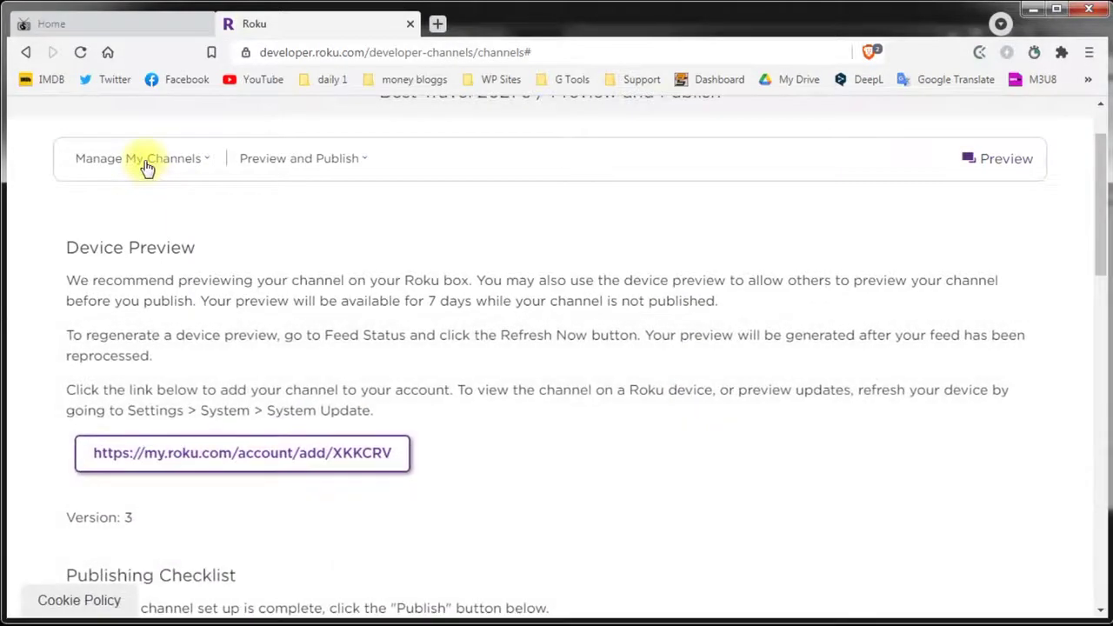
left_click(146, 160)
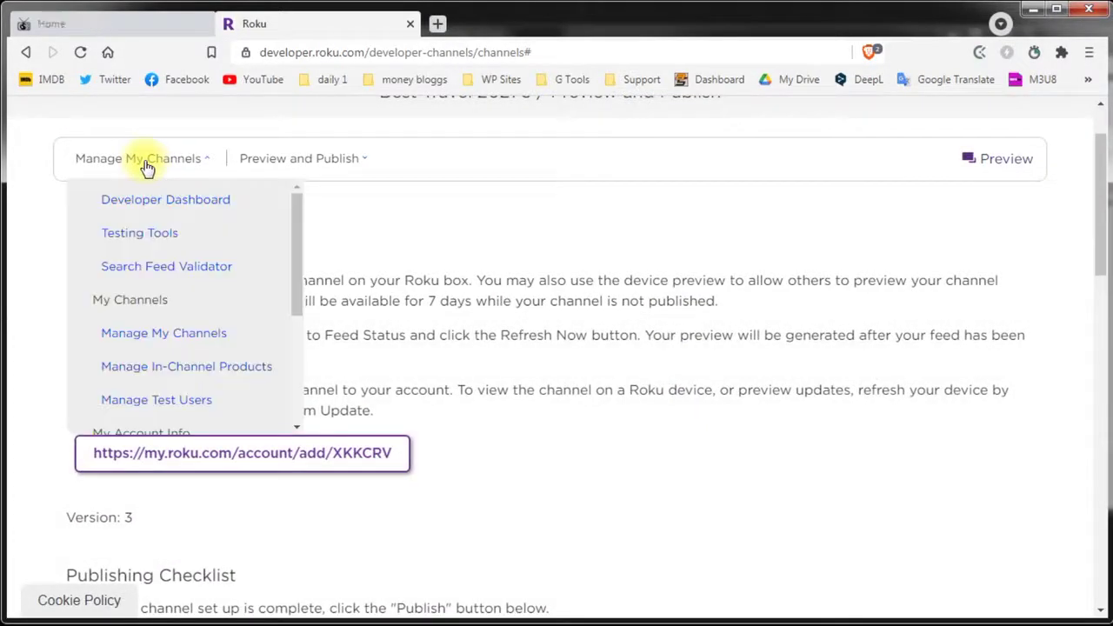
left_click(197, 340)
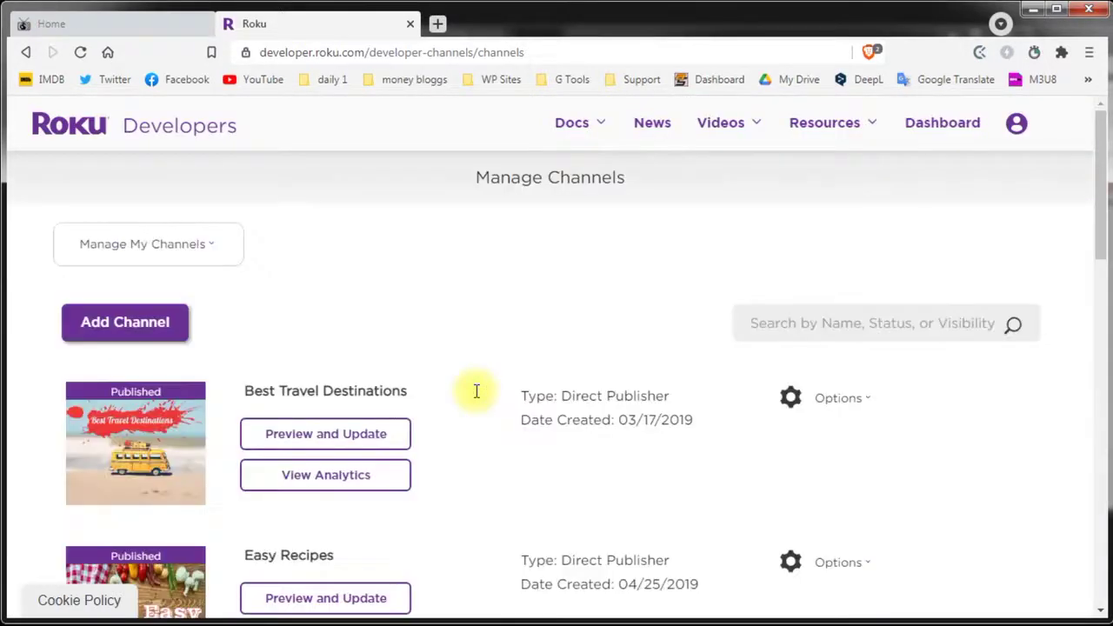
Step: Create a Direct Publisher channel named 'My Awesome Channel 2021', then go back to Manage My Channels
left_click(124, 322)
left_click(99, 429)
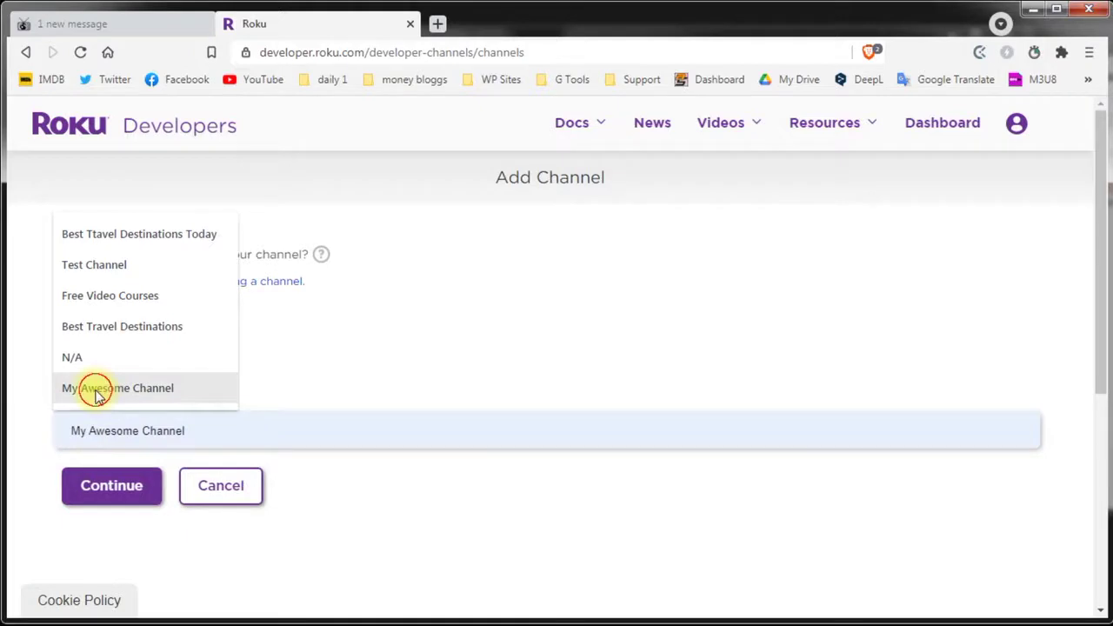
left_click(93, 388)
type("2")
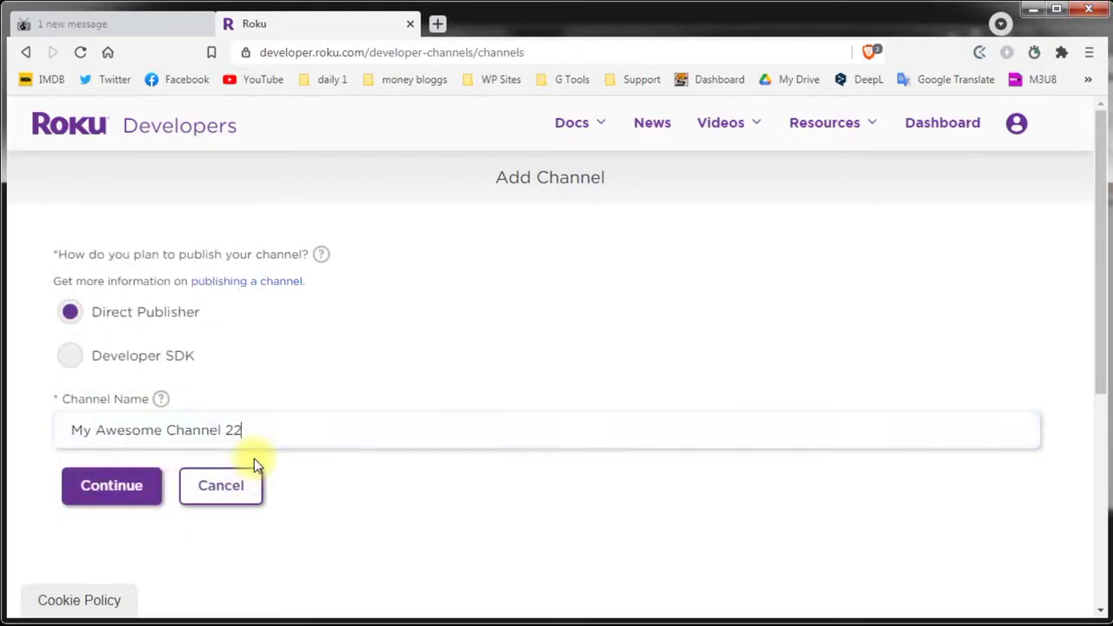
type("021")
left_click(105, 492)
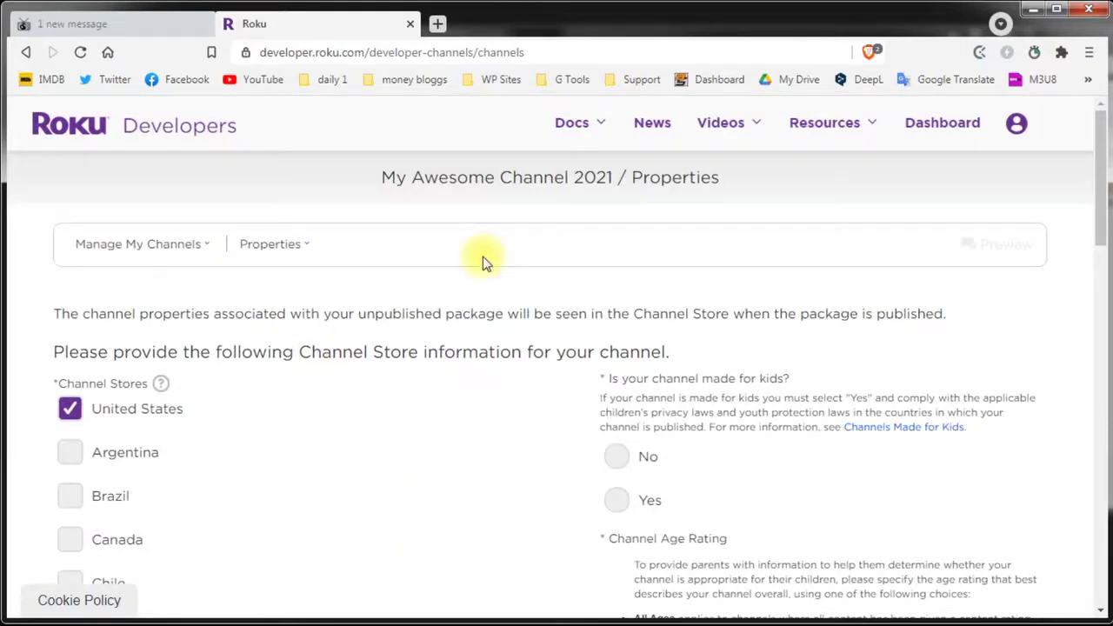
left_click(155, 248)
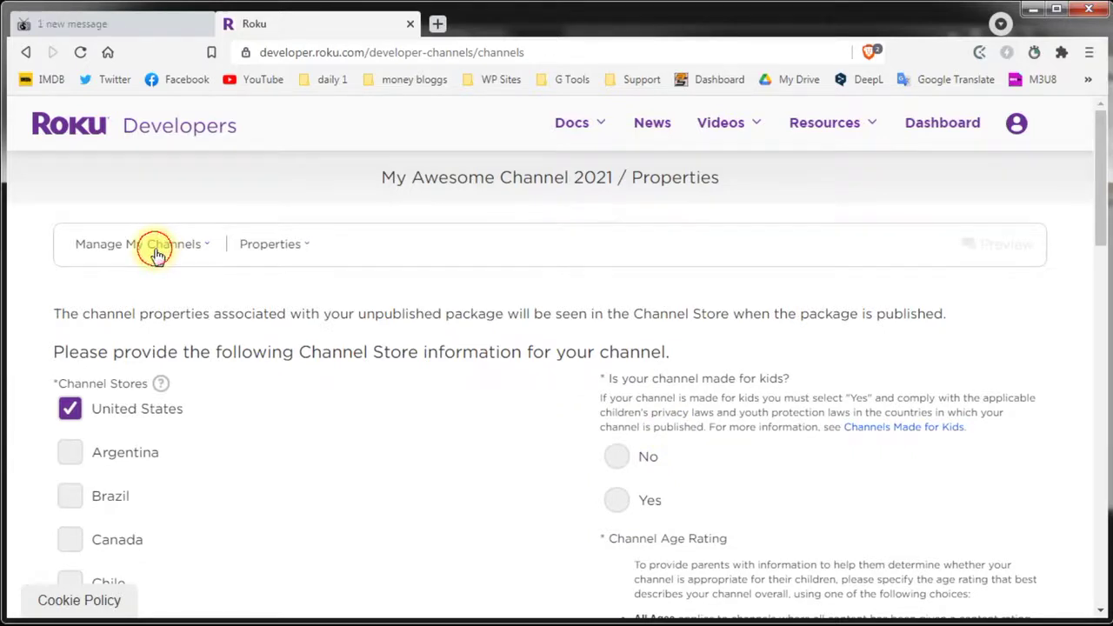
left_click(165, 421)
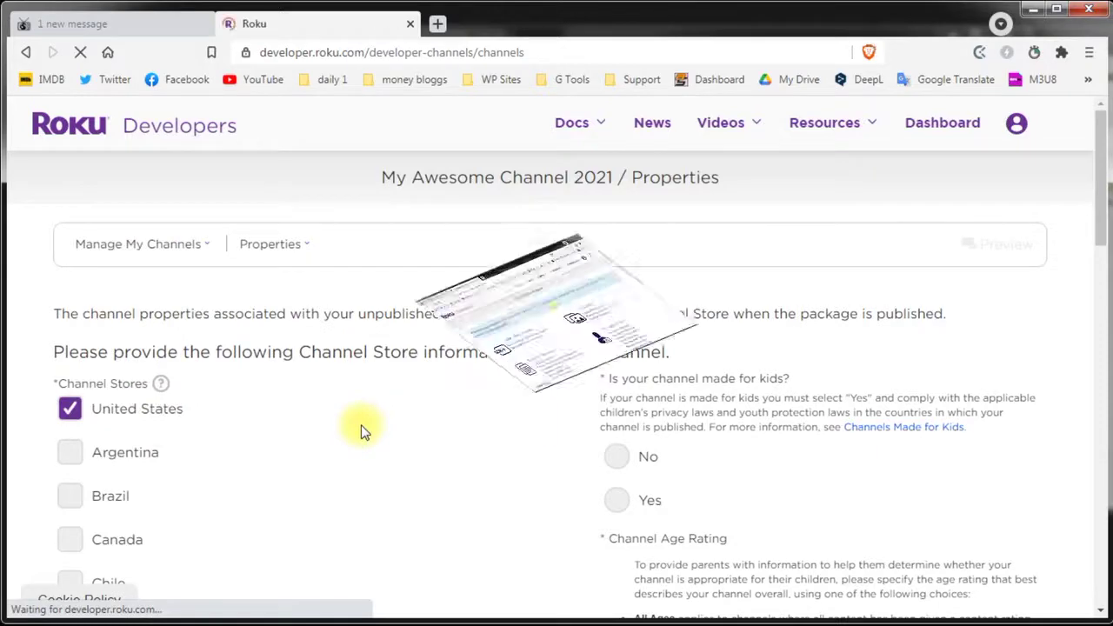